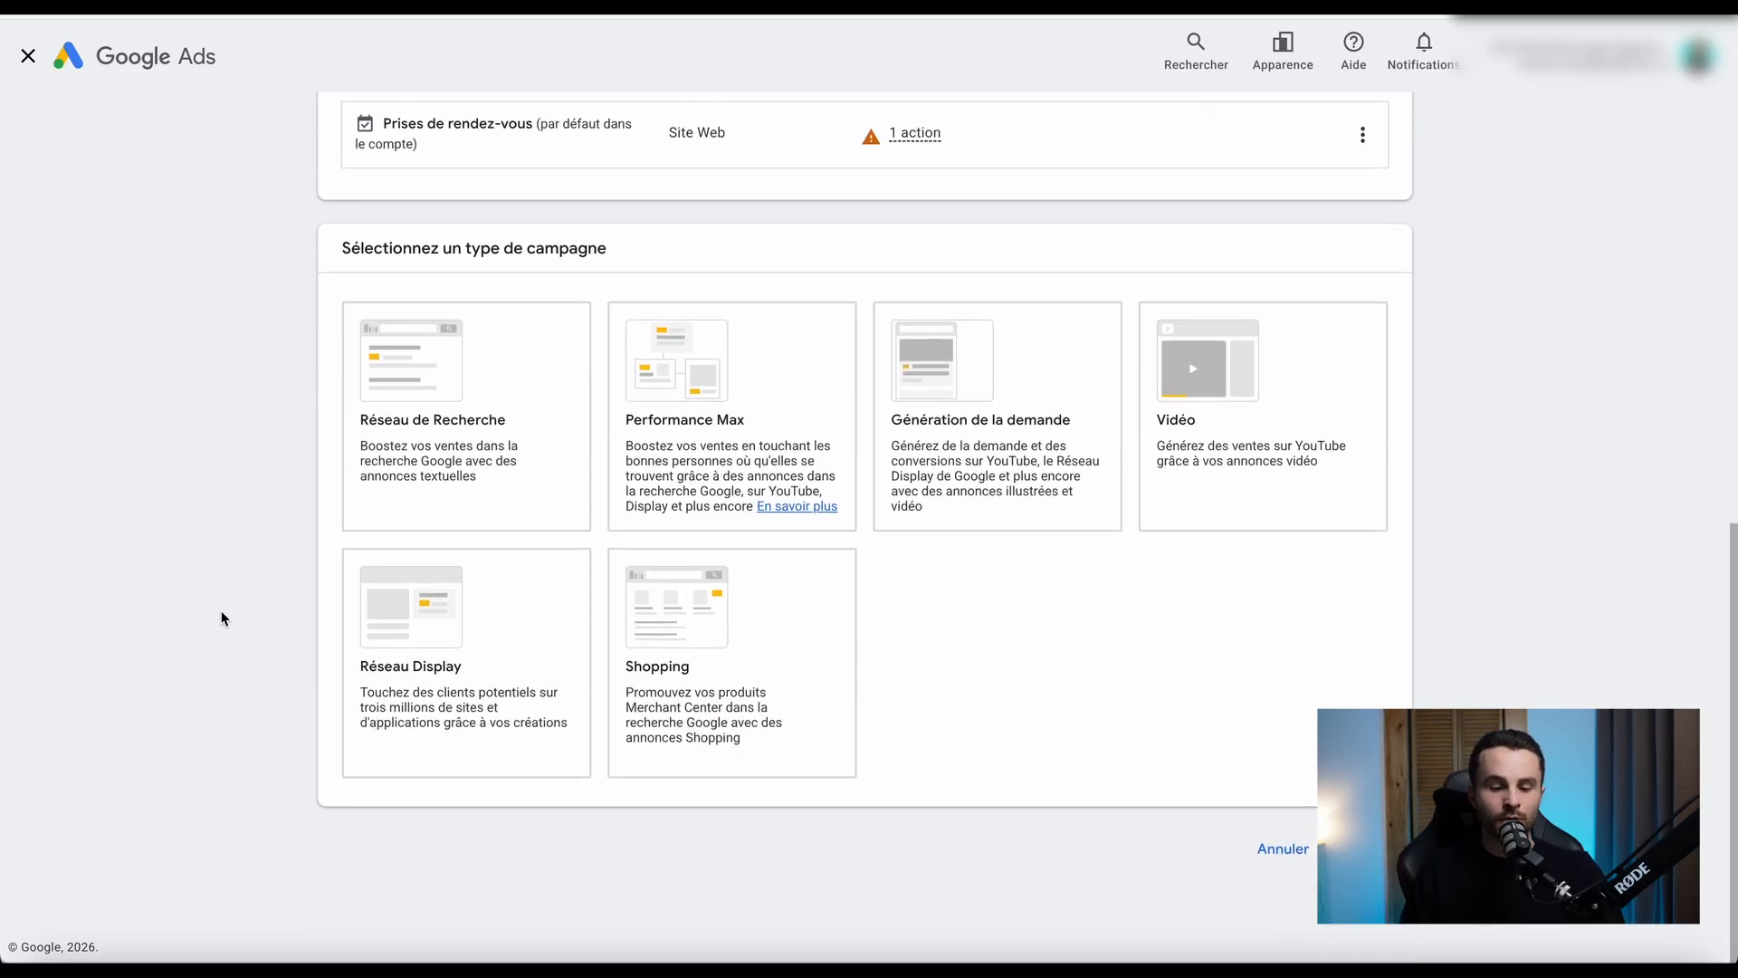
Choose the Réseau de Recherche campaign type and set Visites sur le site Web as the way to reach the goal.
click(520, 410)
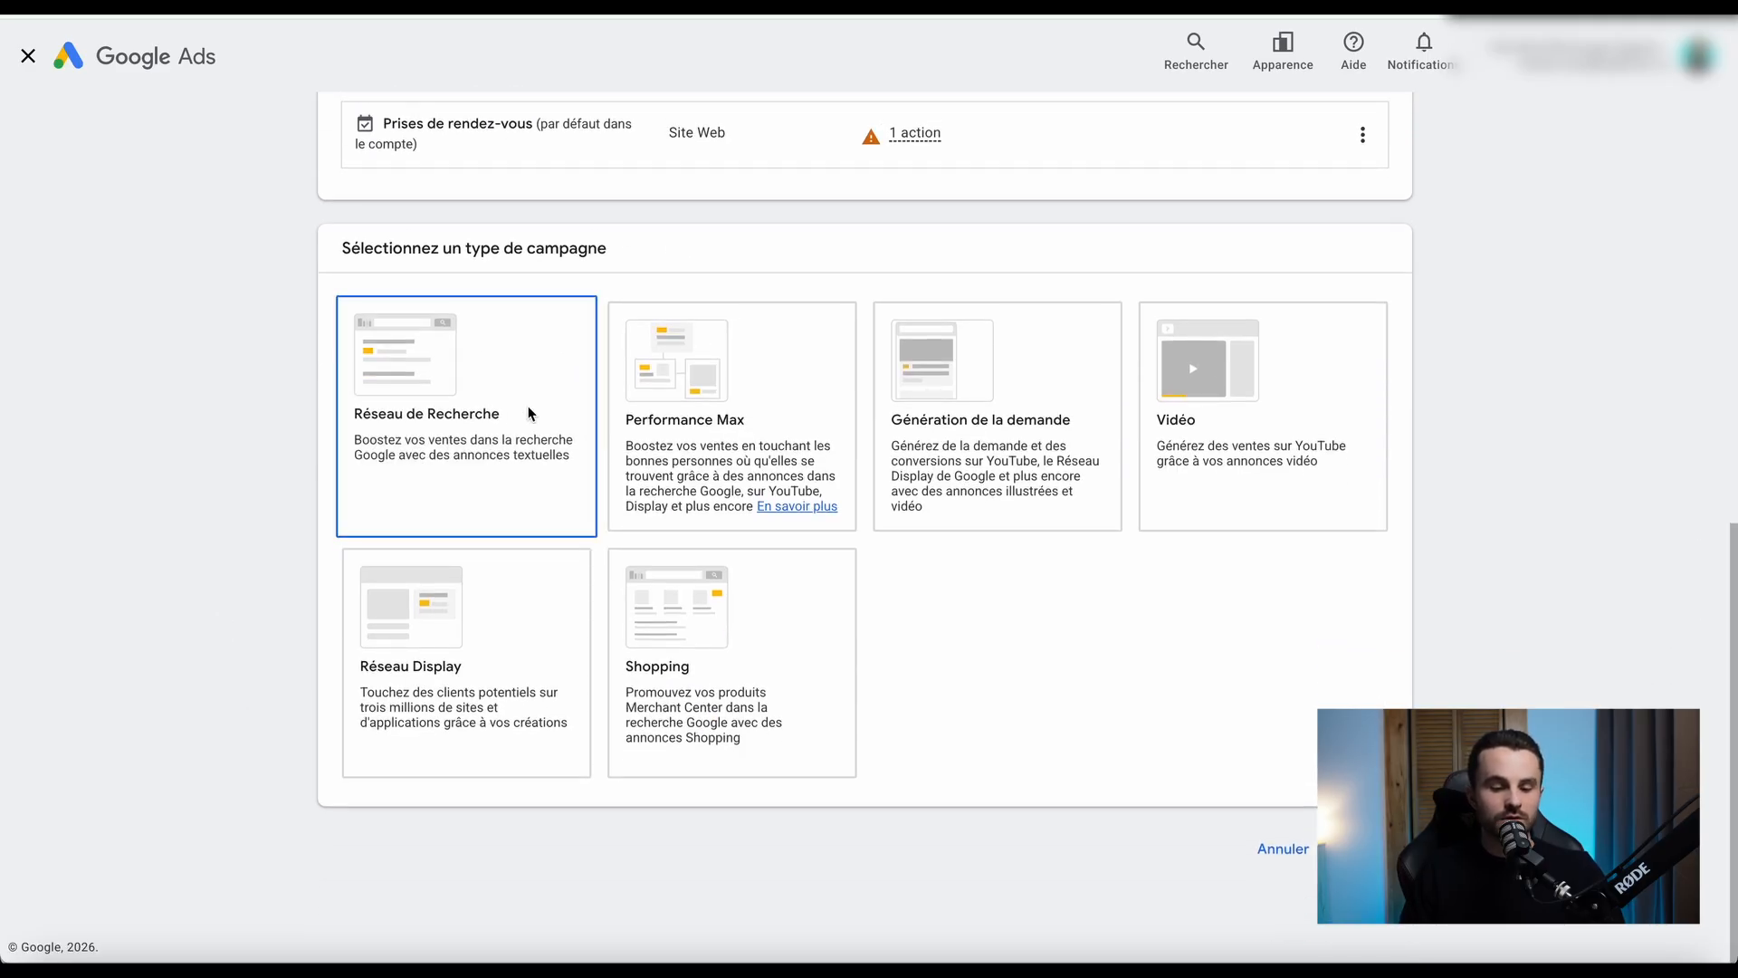
click(707, 407)
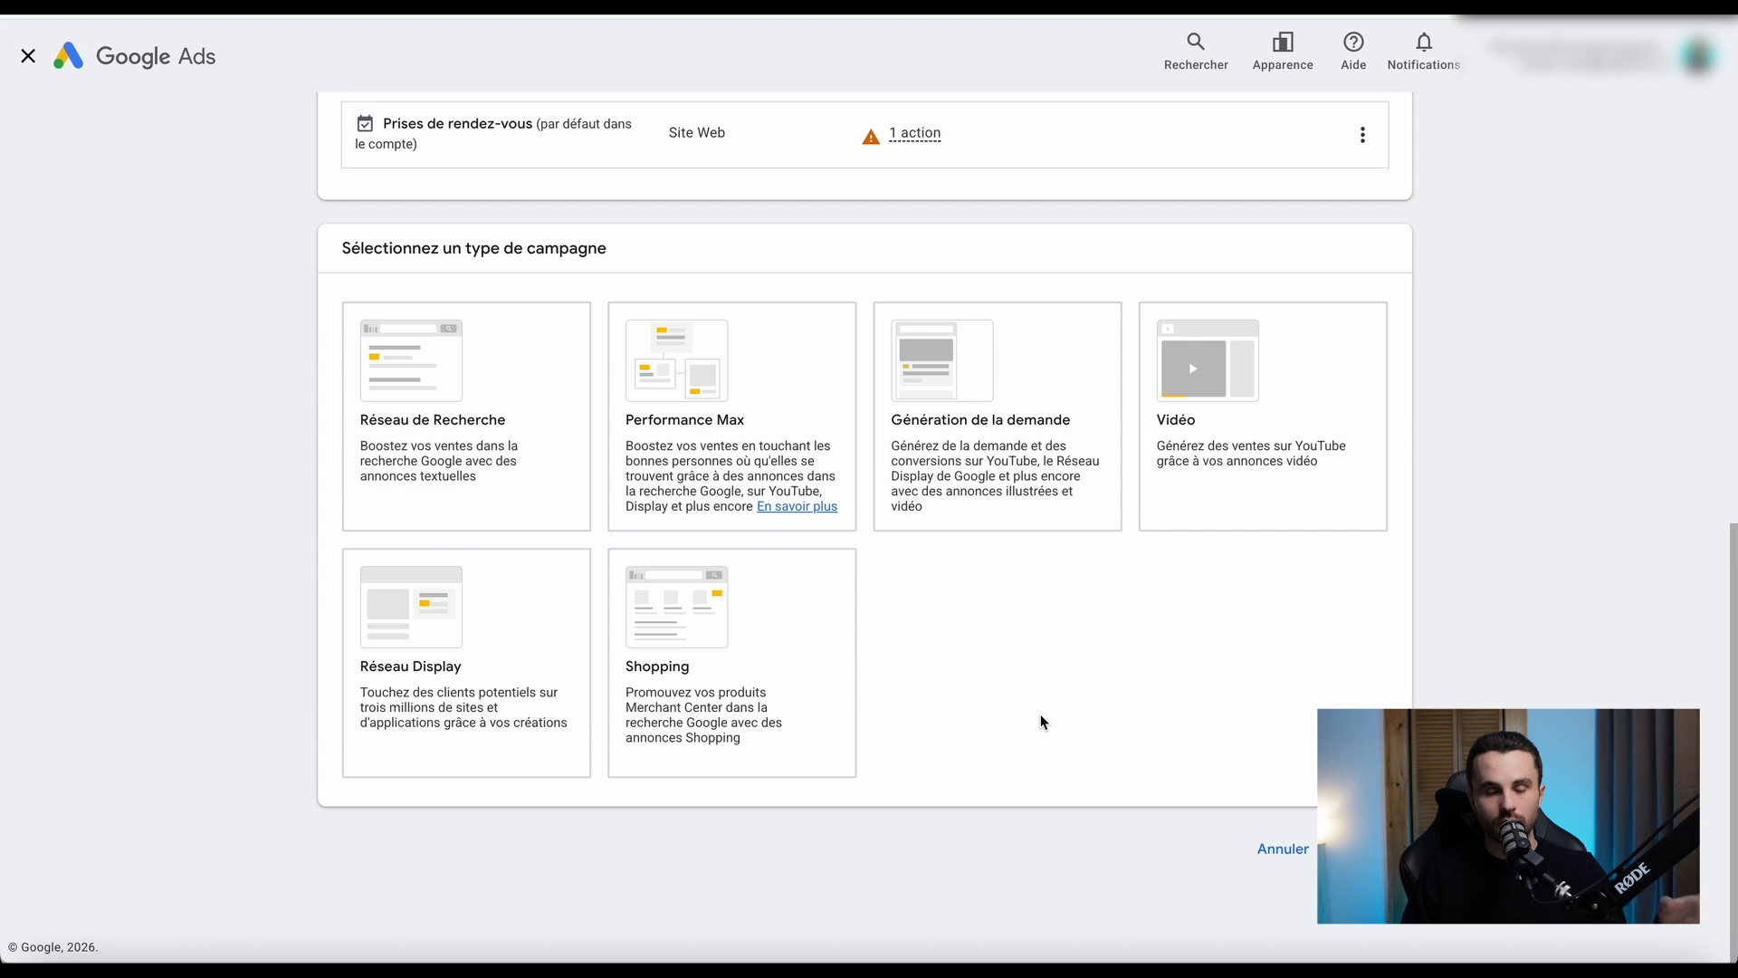
click(498, 432)
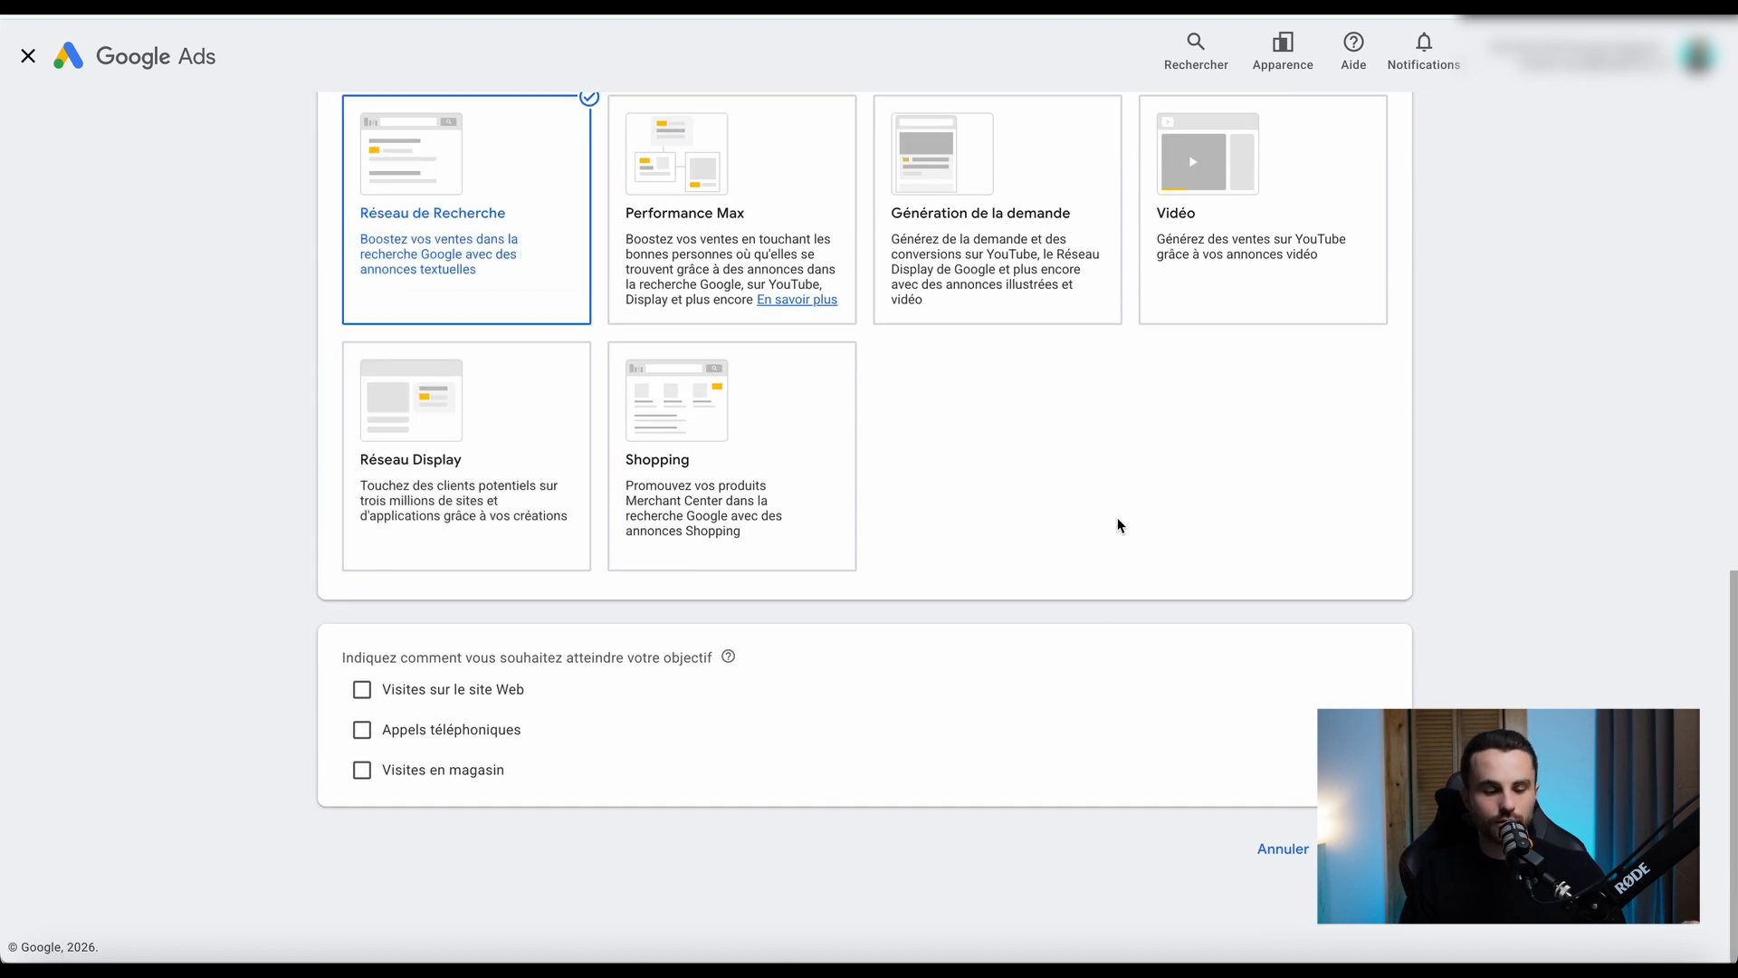
click(359, 694)
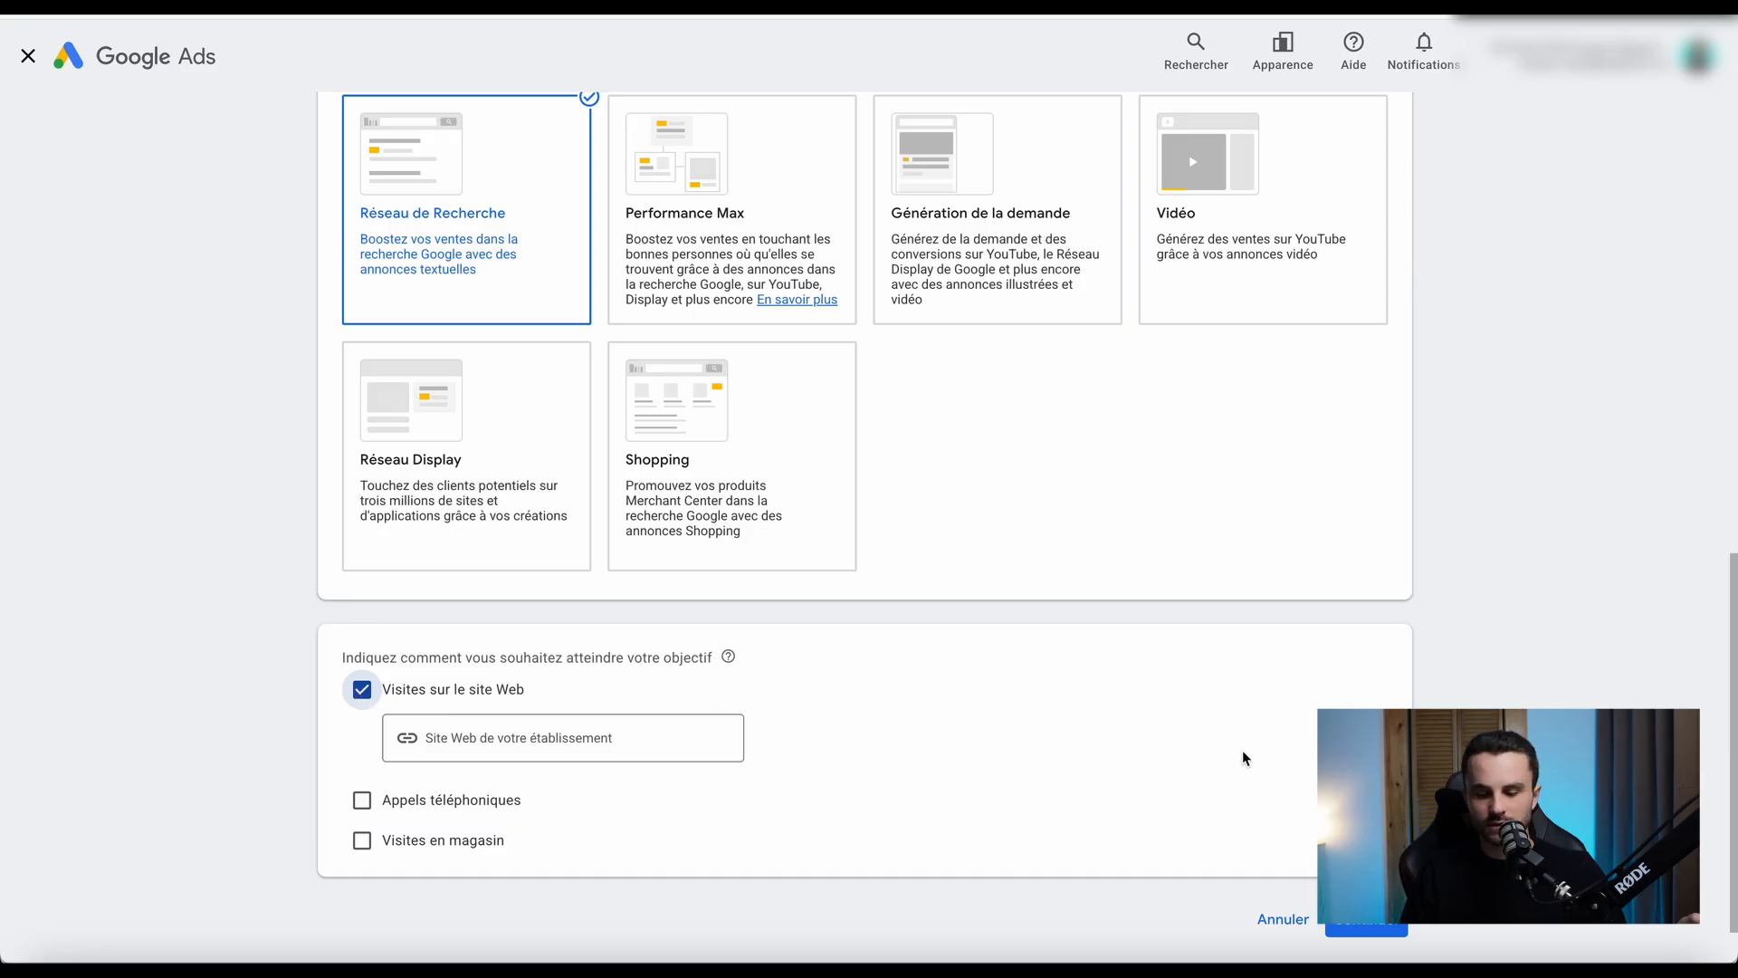
Continue with the default campaign name and create a new campaign instead of resuming the saved draft.
scroll(1242, 750, down, 1)
click(1367, 848)
scroll(958, 661, down, 3)
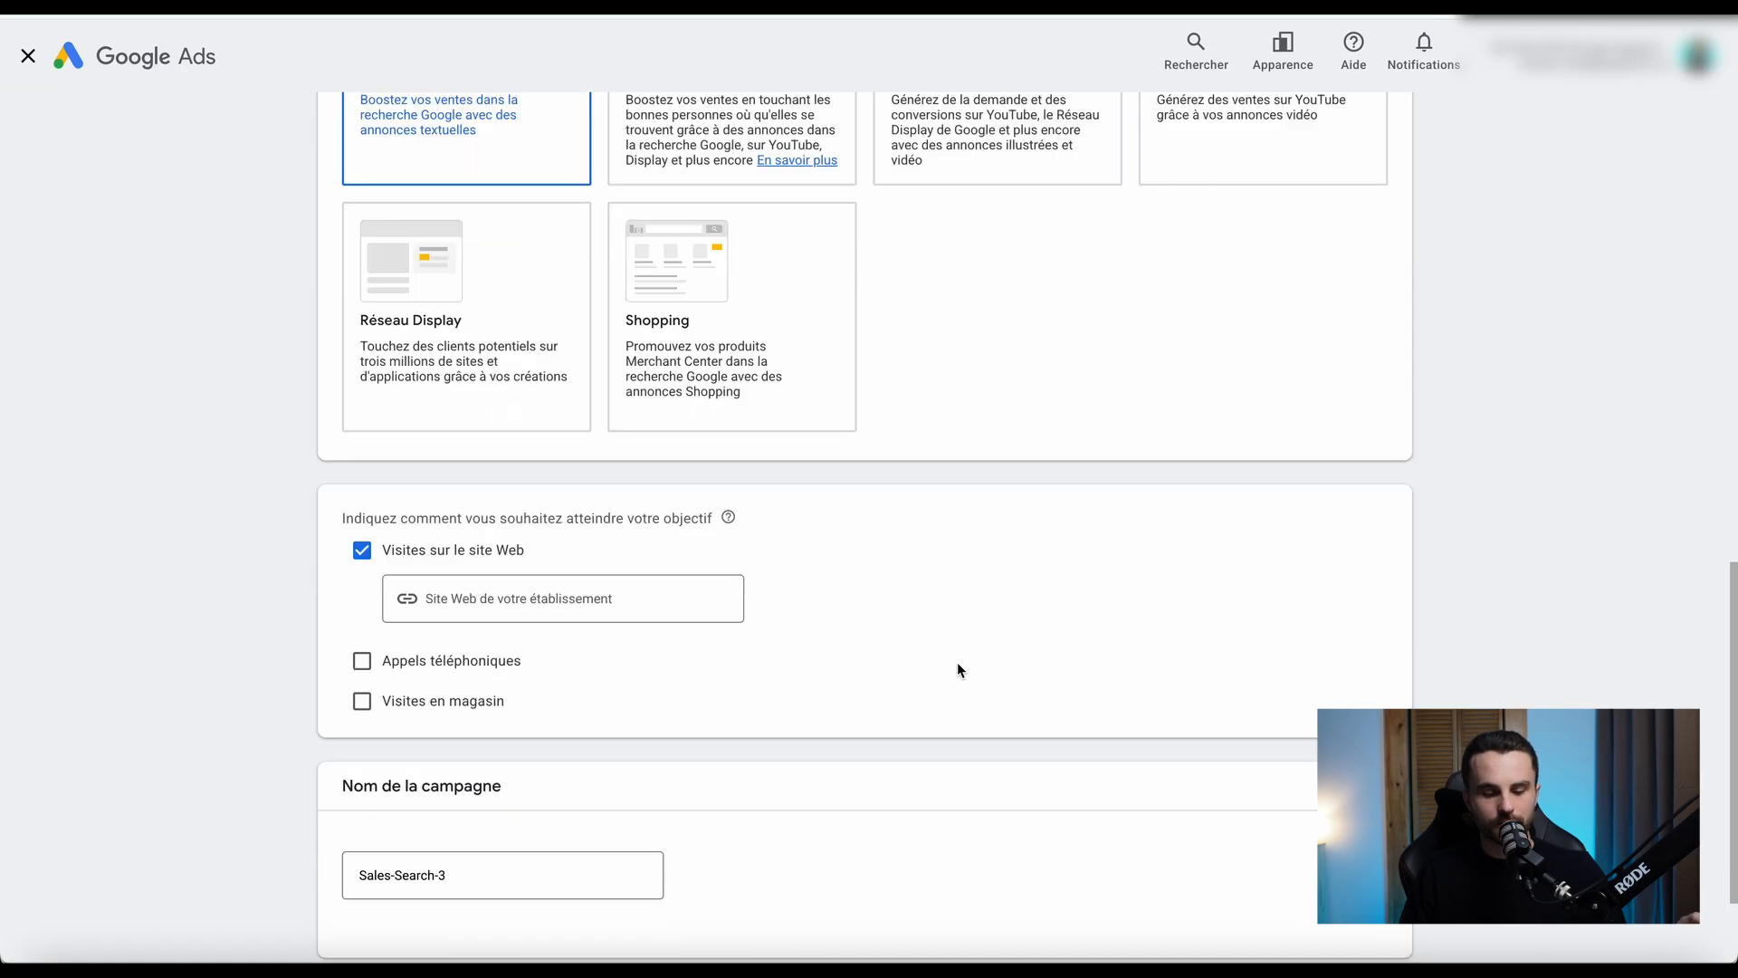
click(1367, 848)
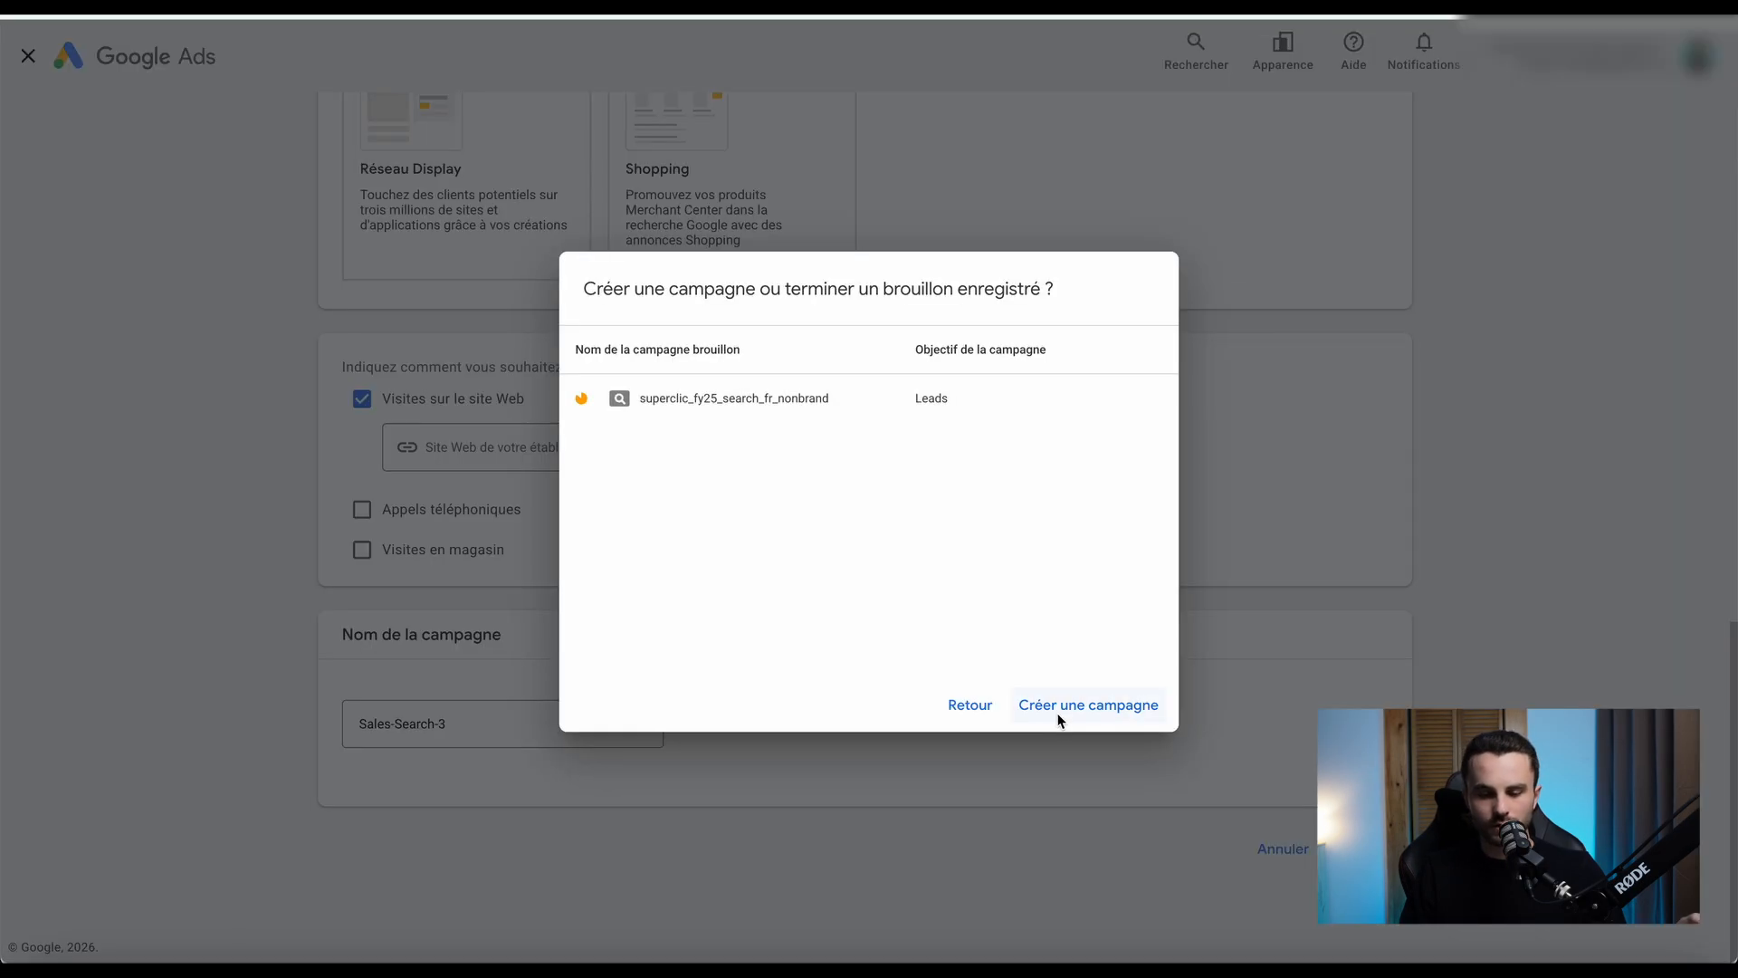
click(993, 717)
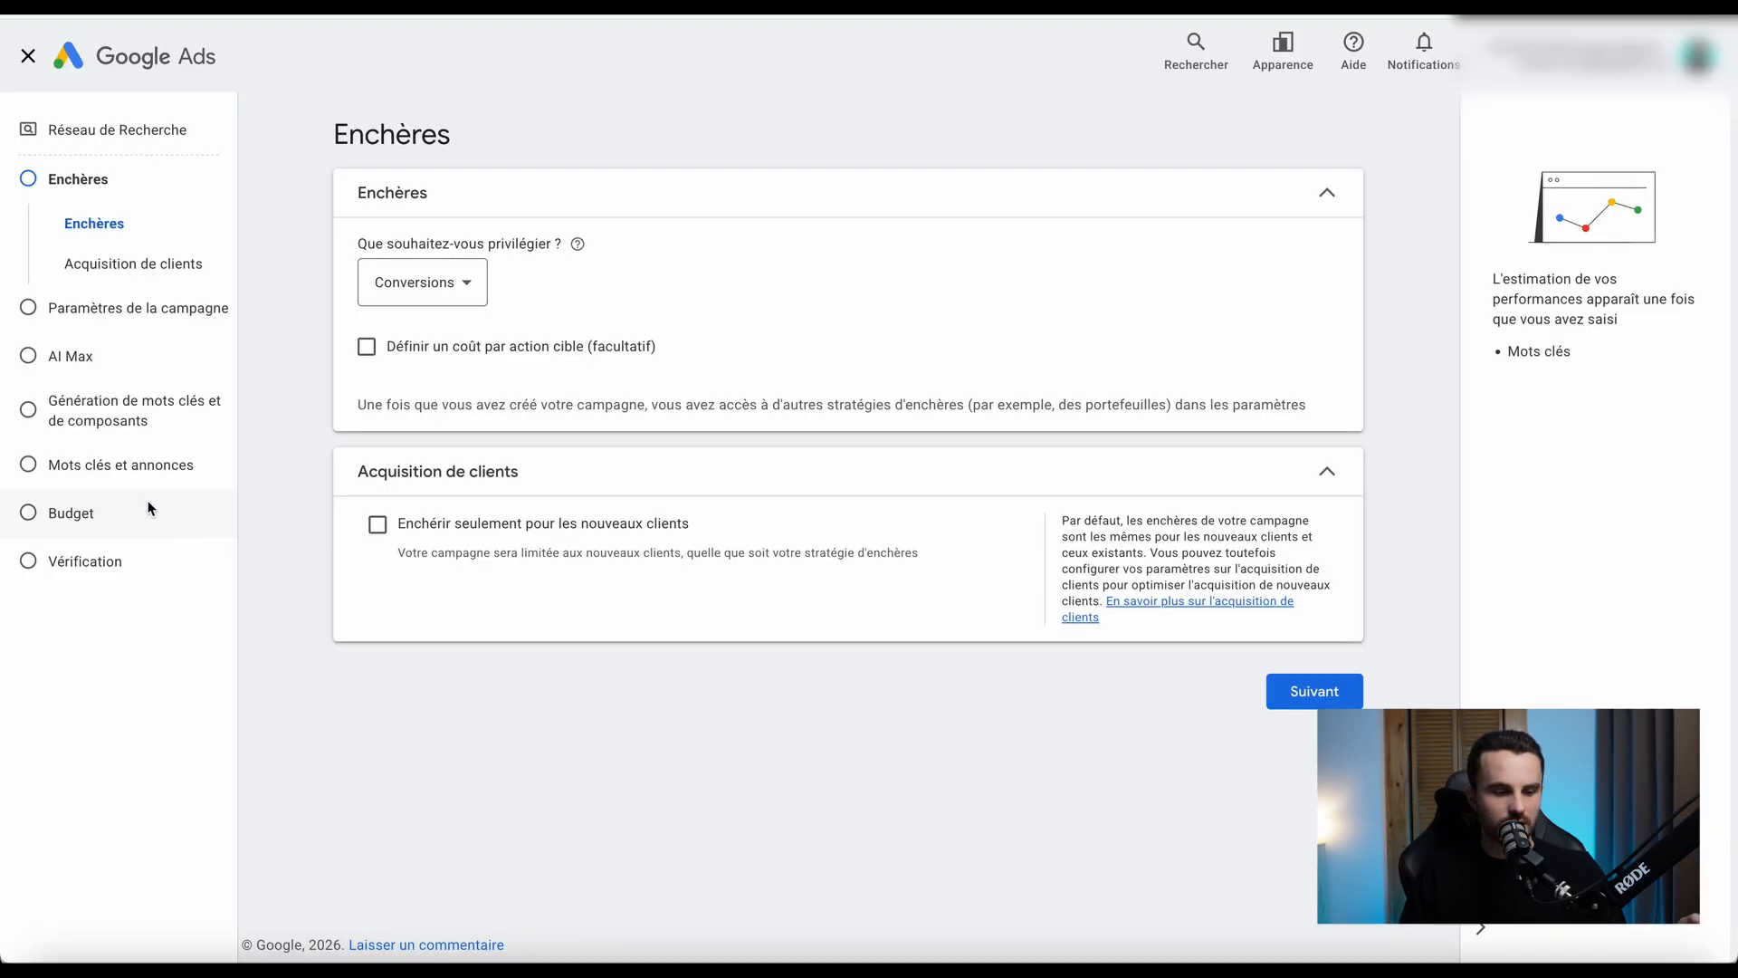
Advance to Mots clés et annonces, keeping the default bidding, campaign and AI Max settings and skipping keyword and asset generation.
click(1296, 691)
scroll(1345, 603, down, 5)
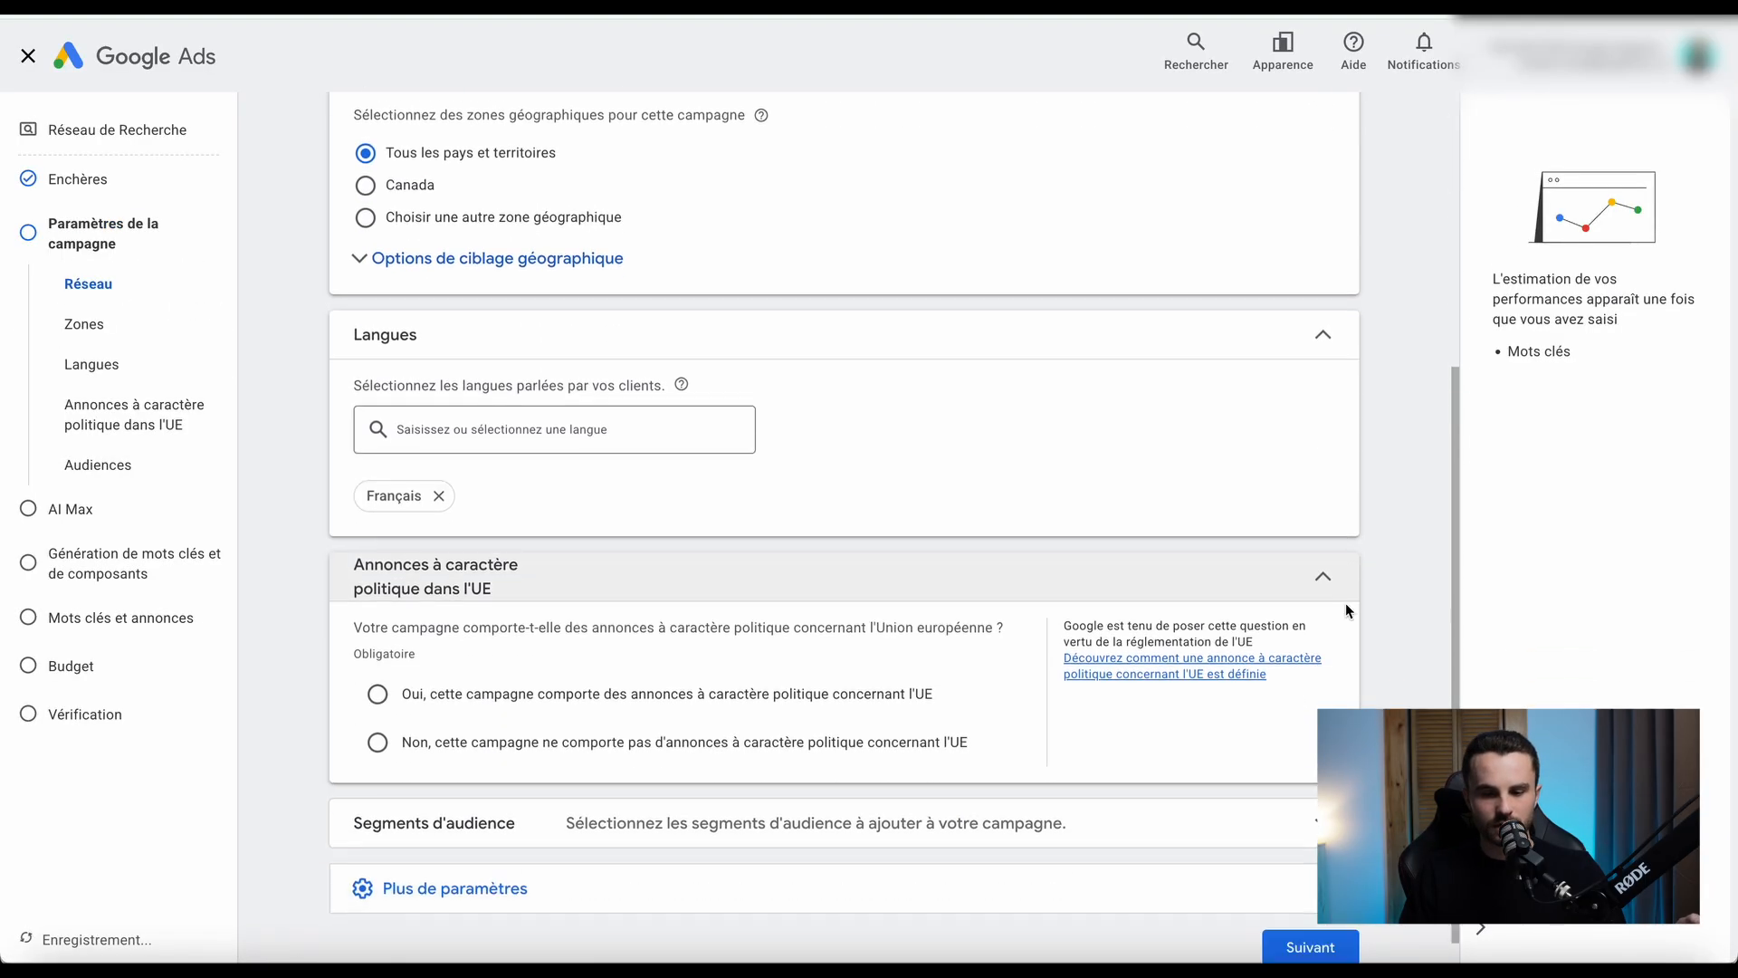
click(1308, 918)
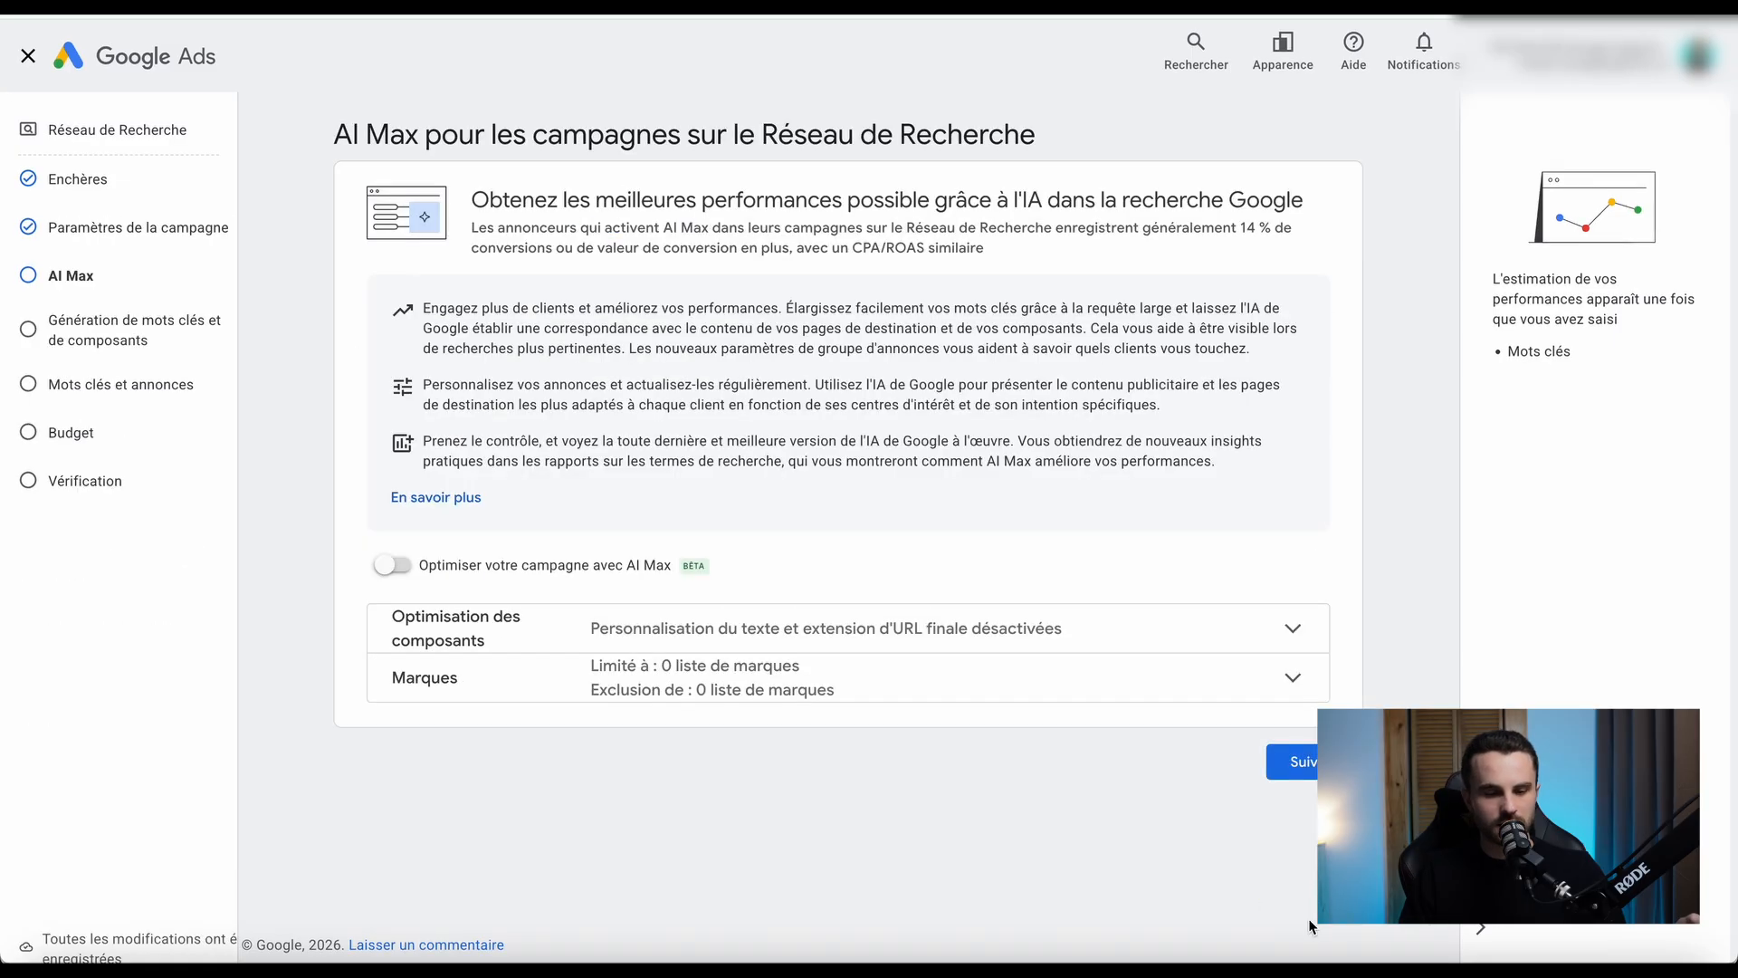
click(1304, 813)
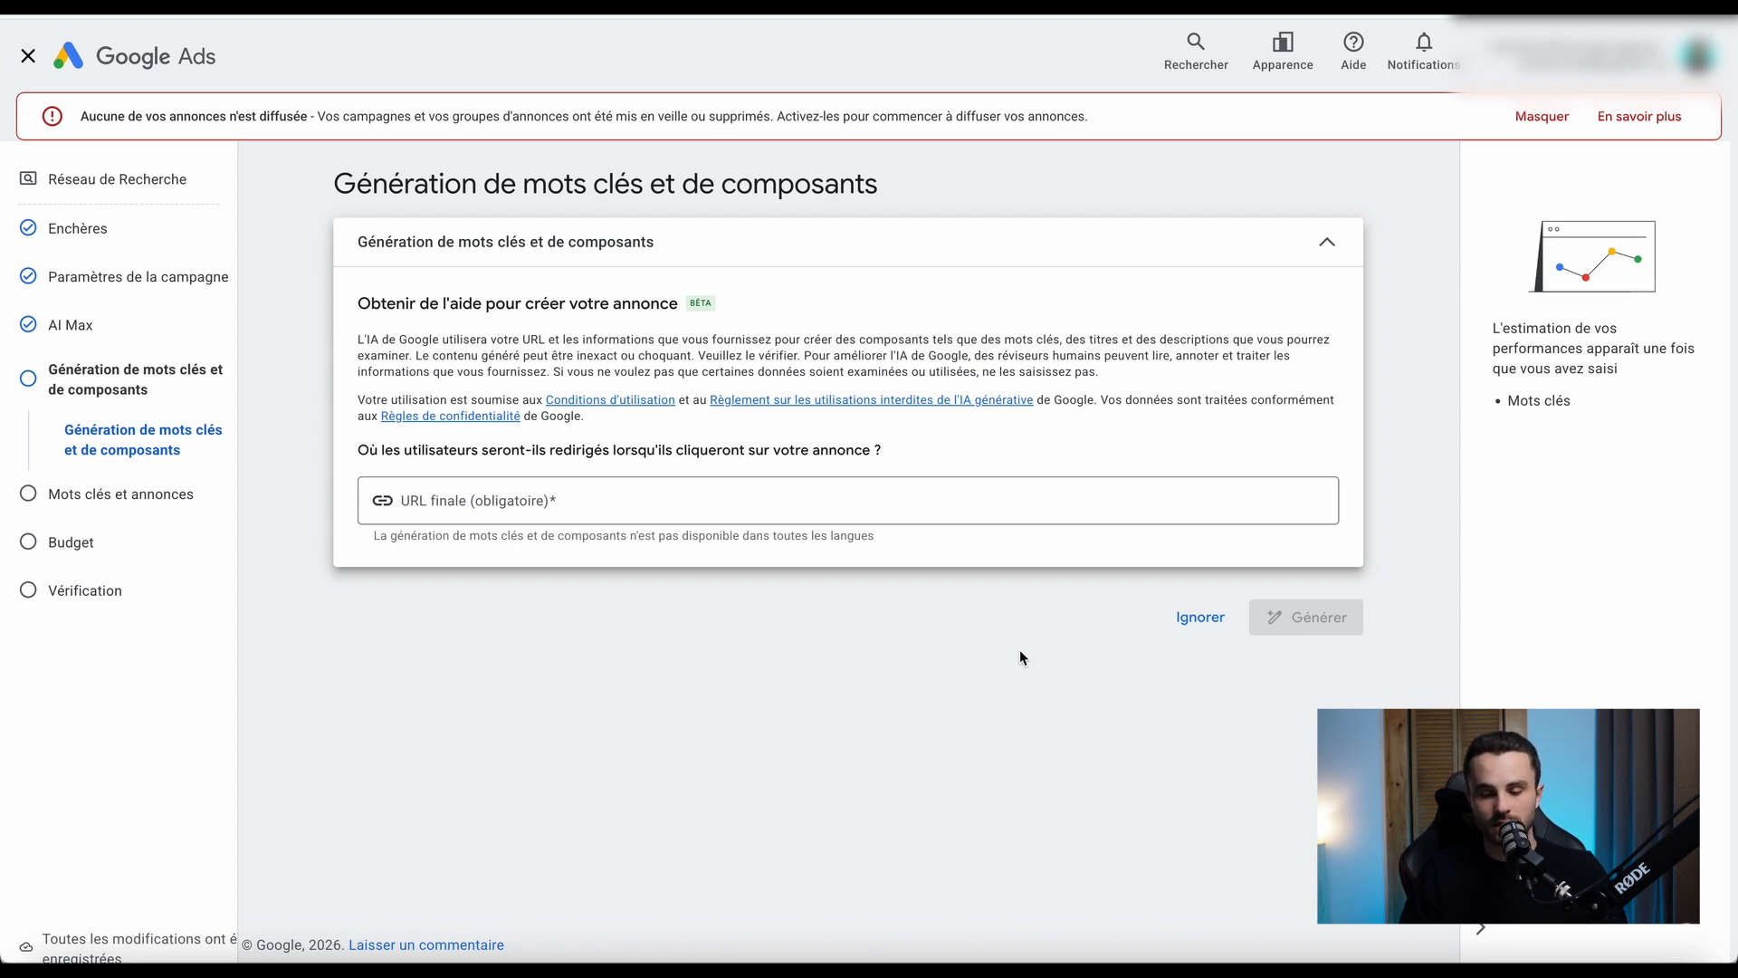
click(1207, 629)
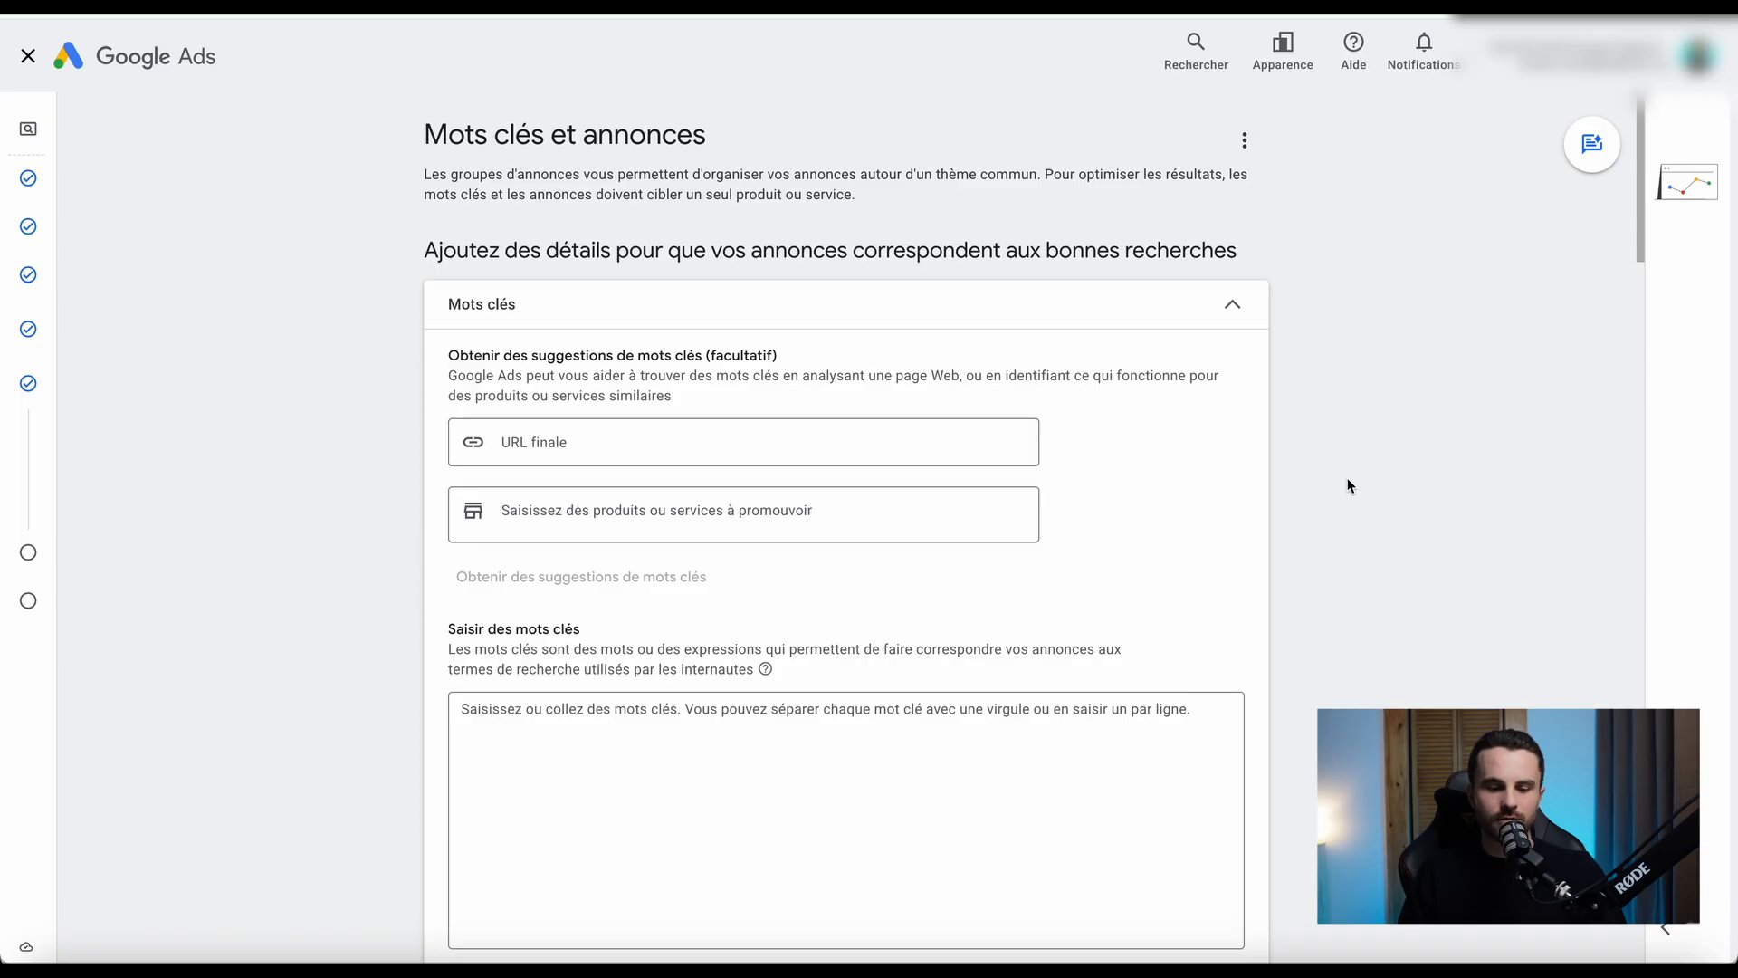
click(1233, 305)
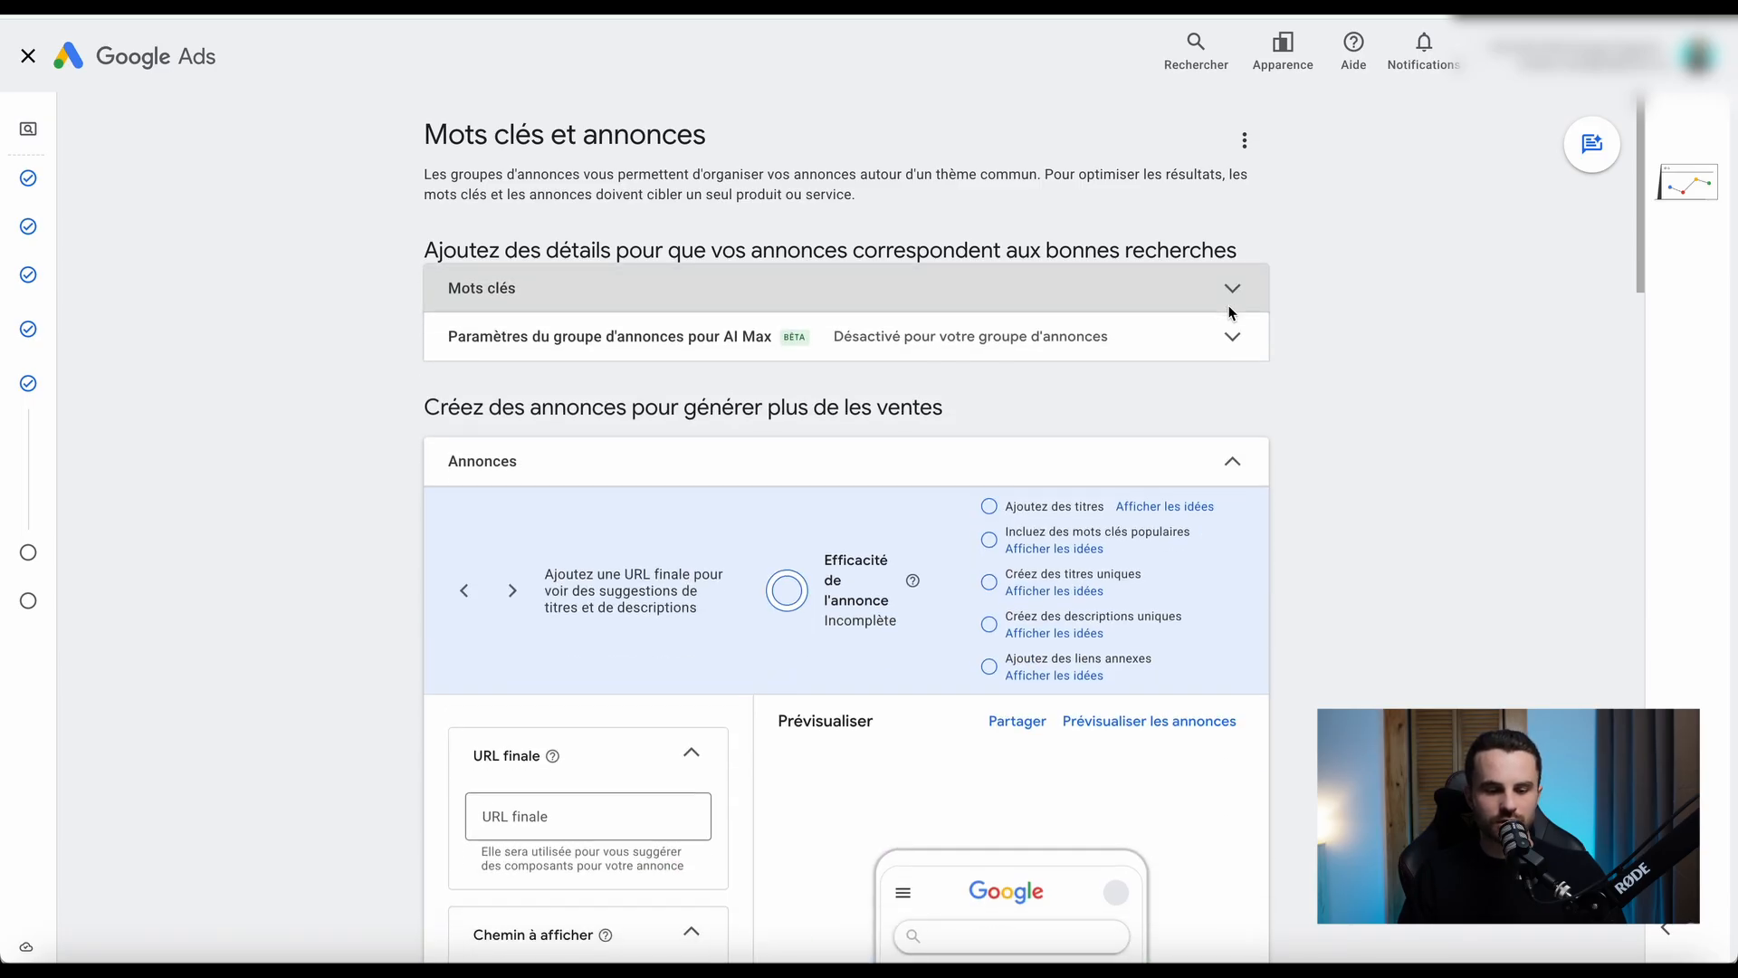
scroll(1367, 470, down, 5)
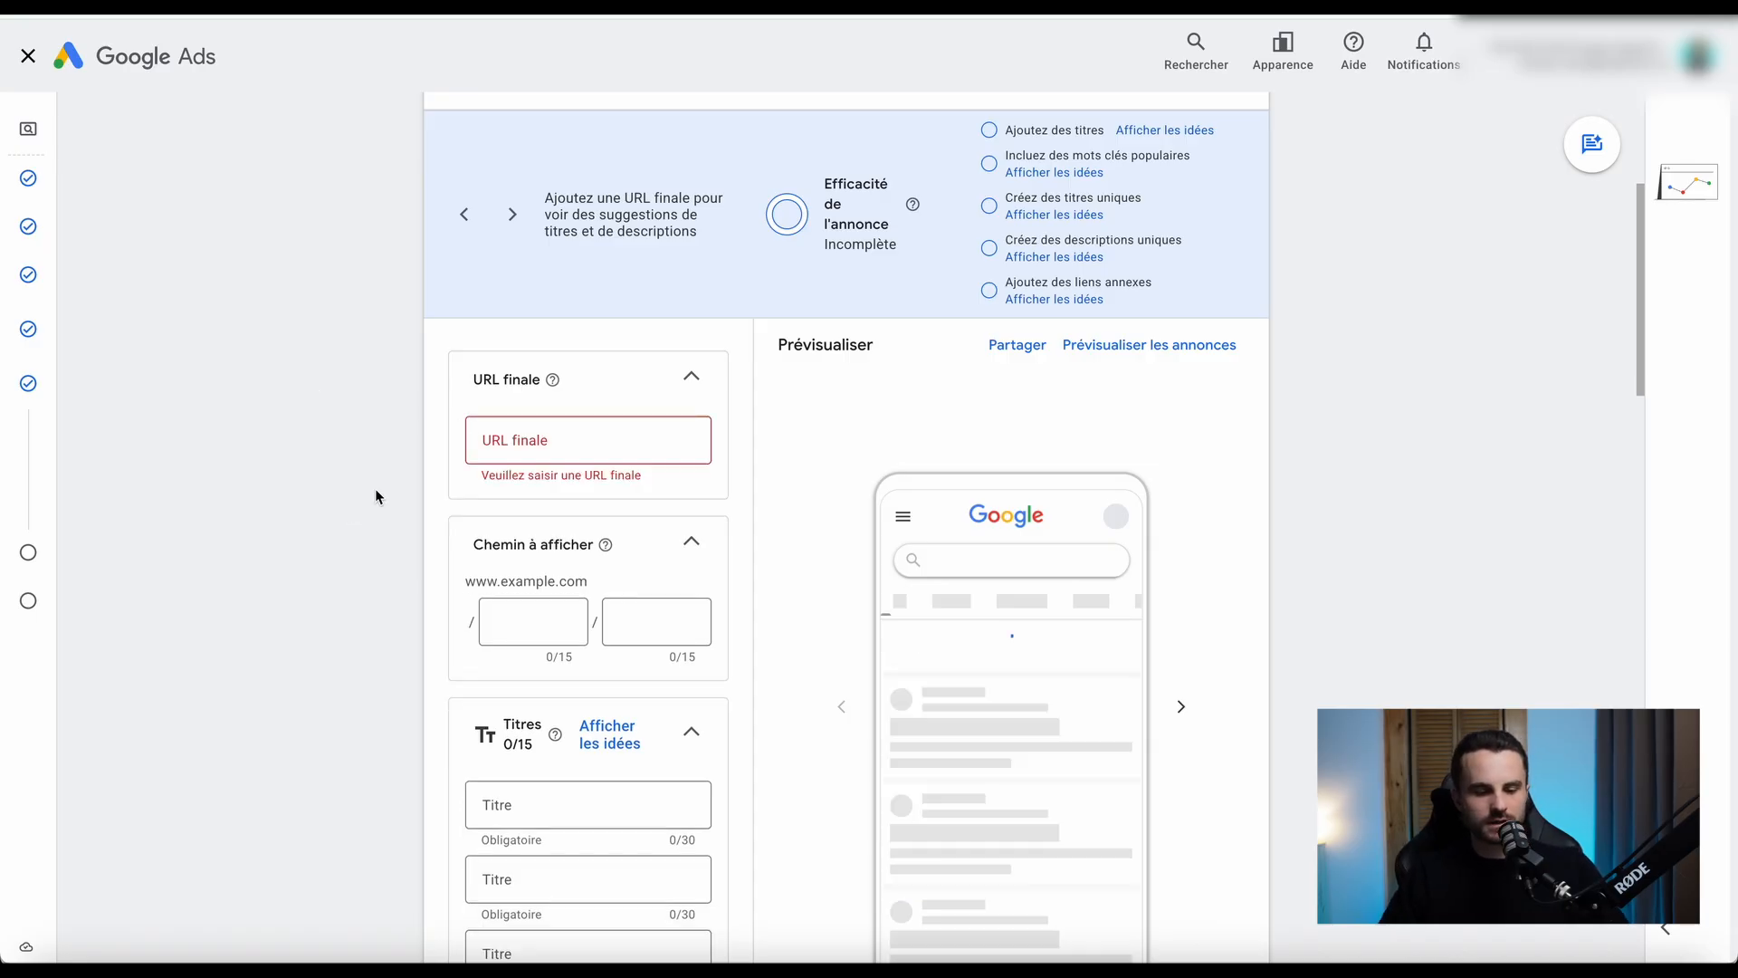
click(514, 444)
text(www)
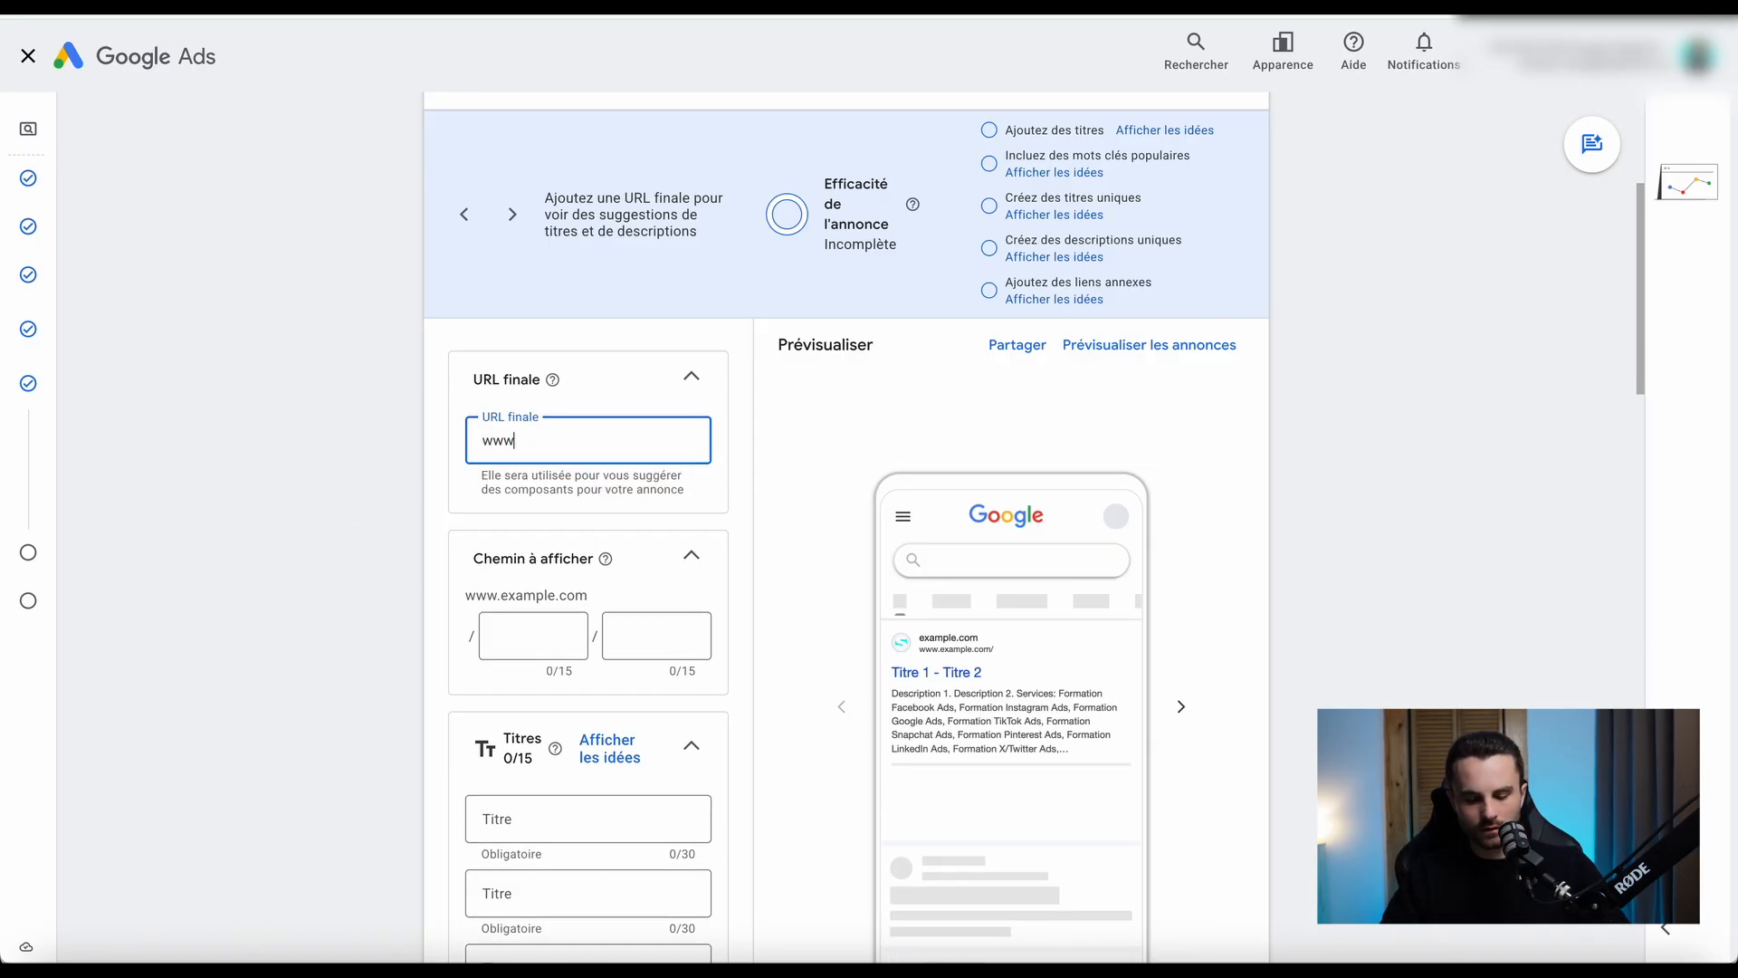
text(.google)
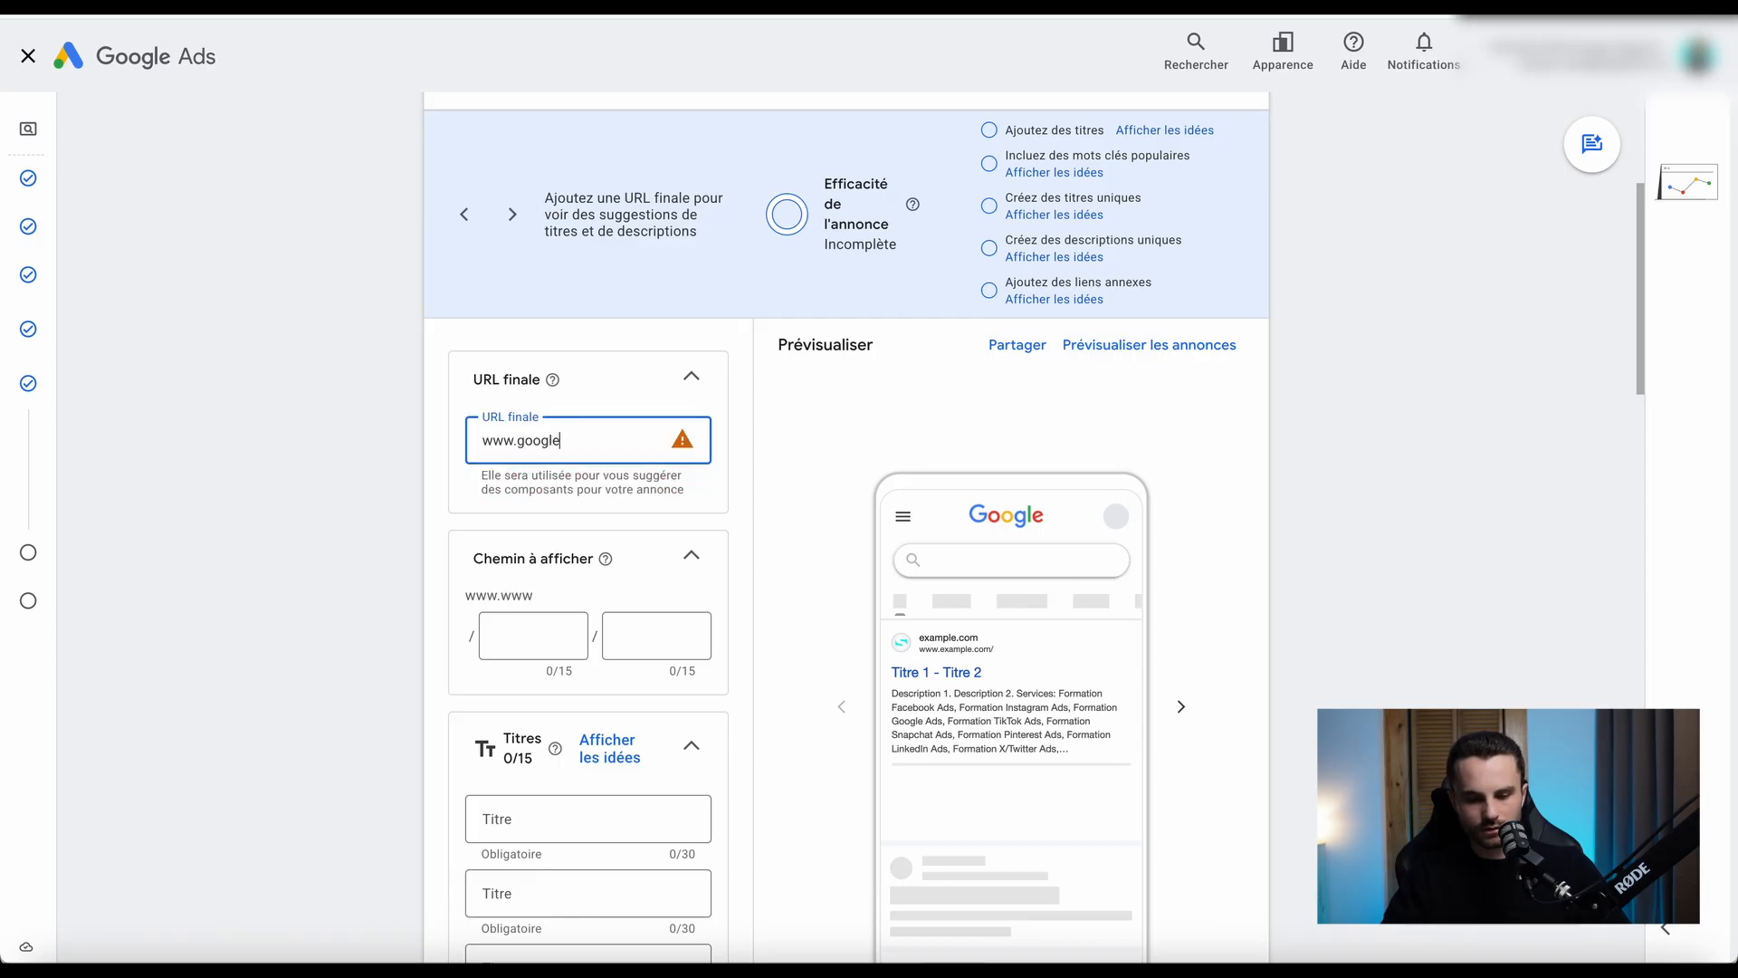
text(.com)
click(371, 587)
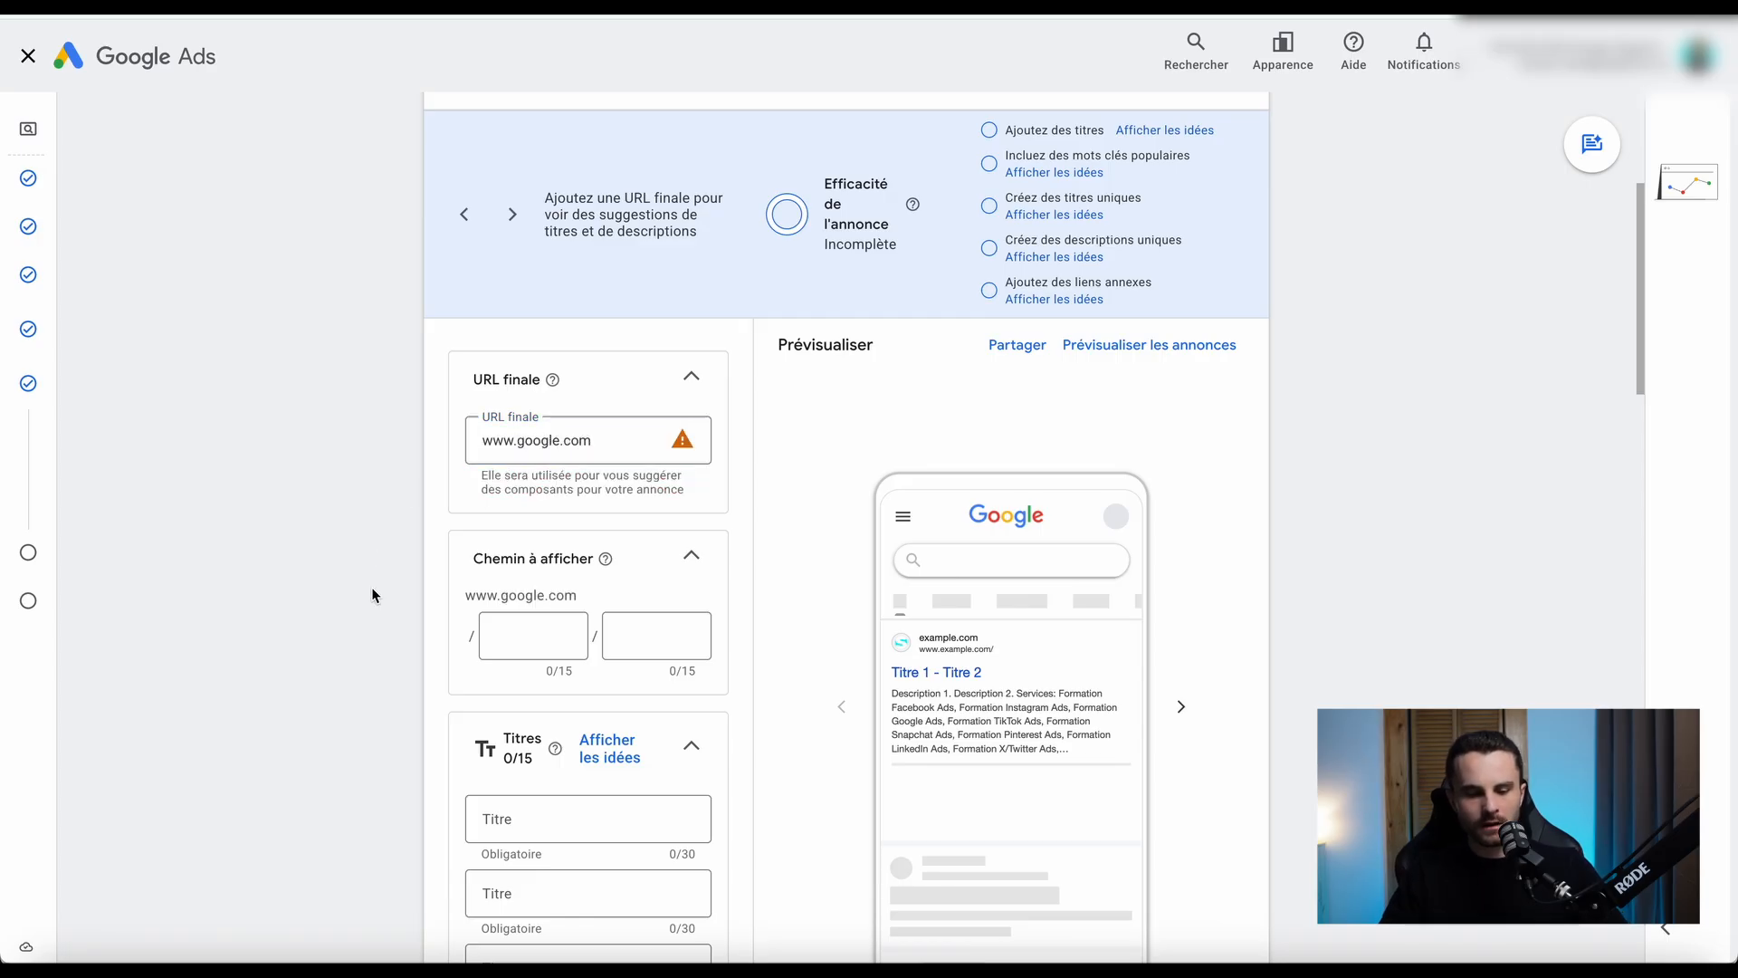
Enter "chaussures" as the first segment of the ad's display path.
scroll(371, 587, down, 2)
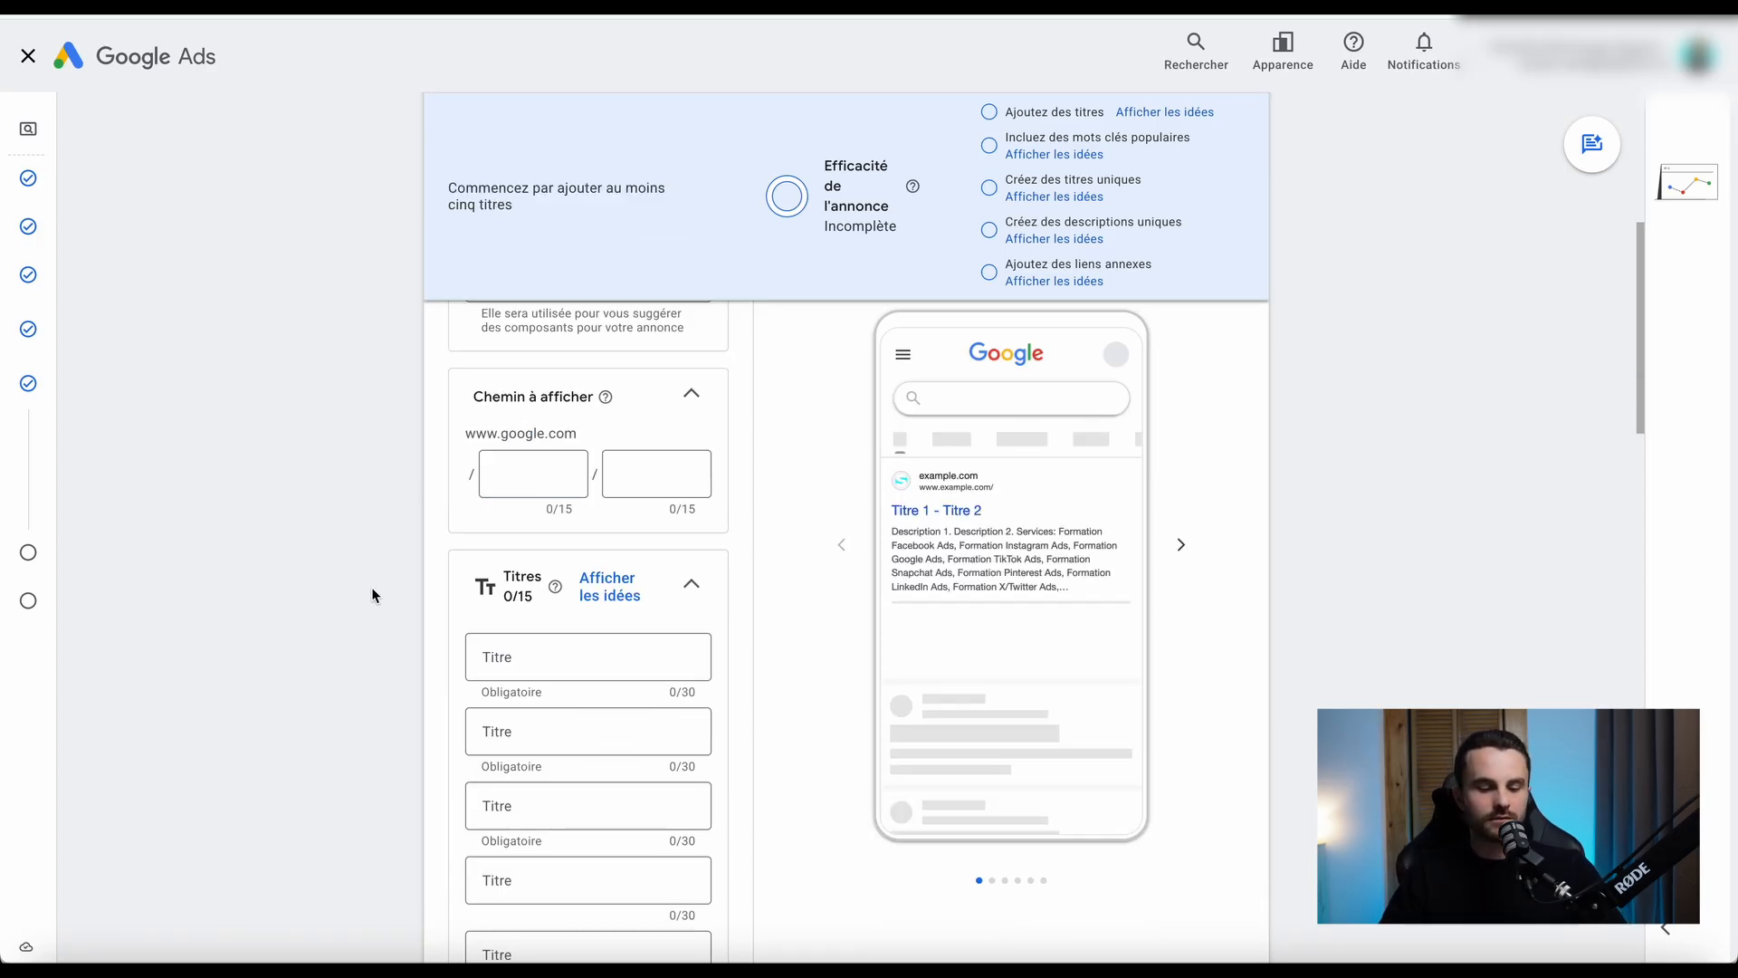
click(521, 477)
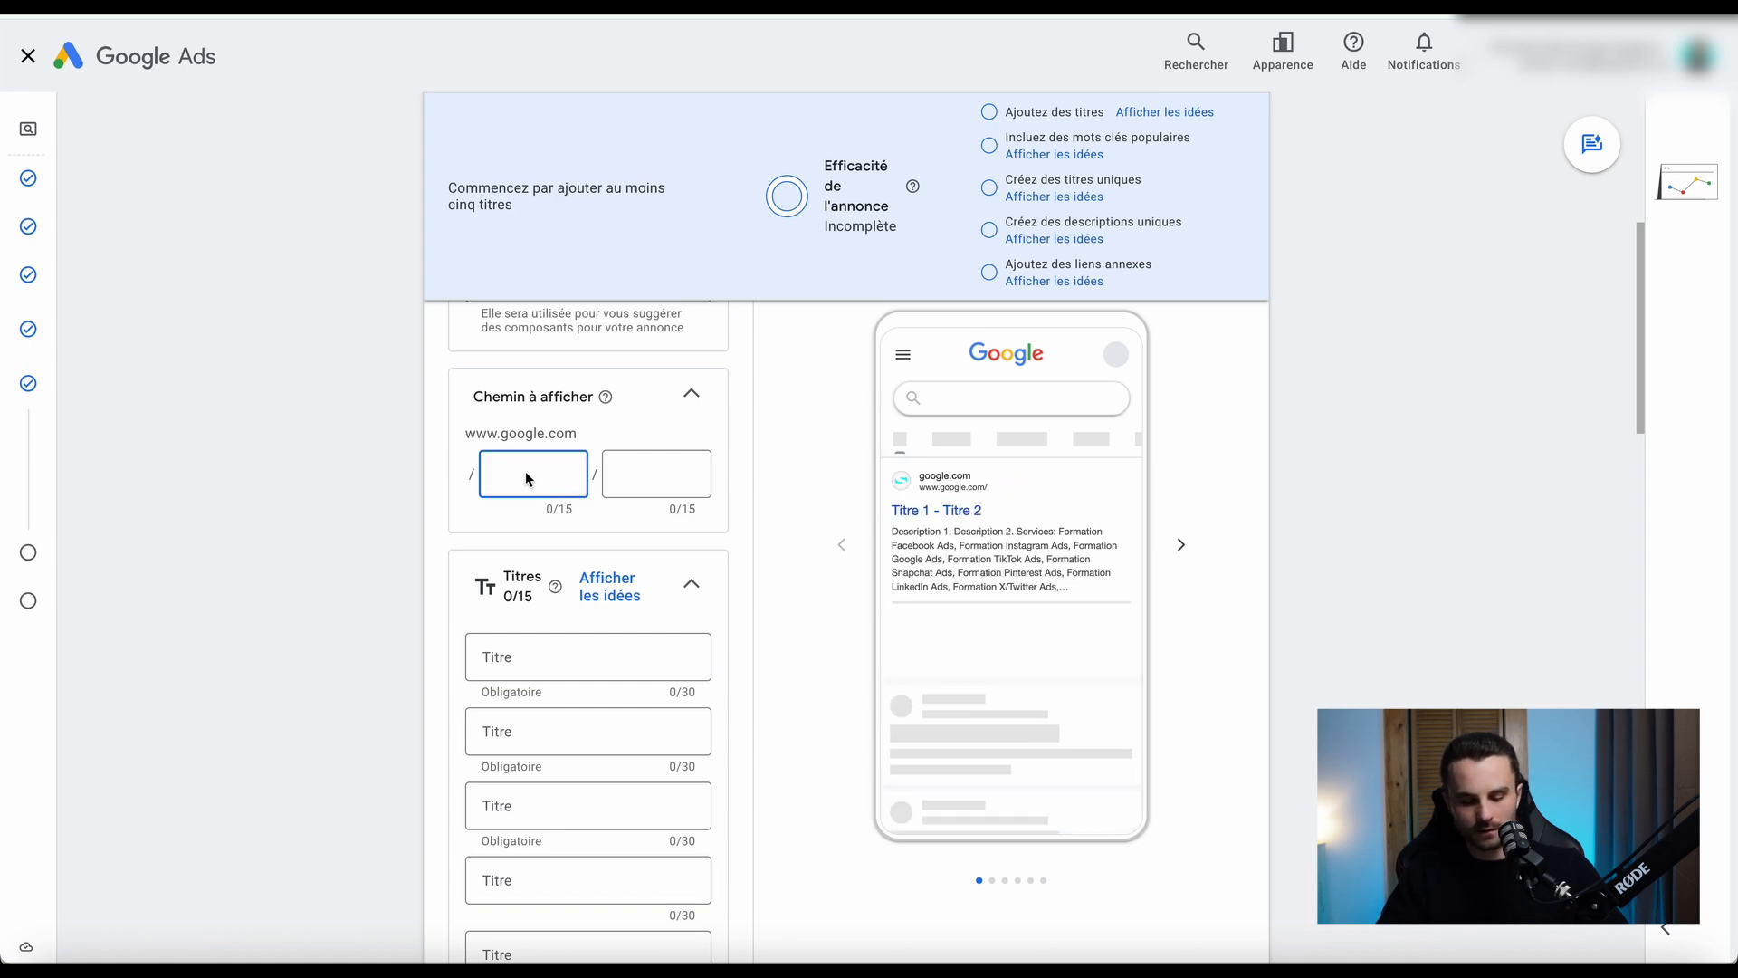
text(chau)
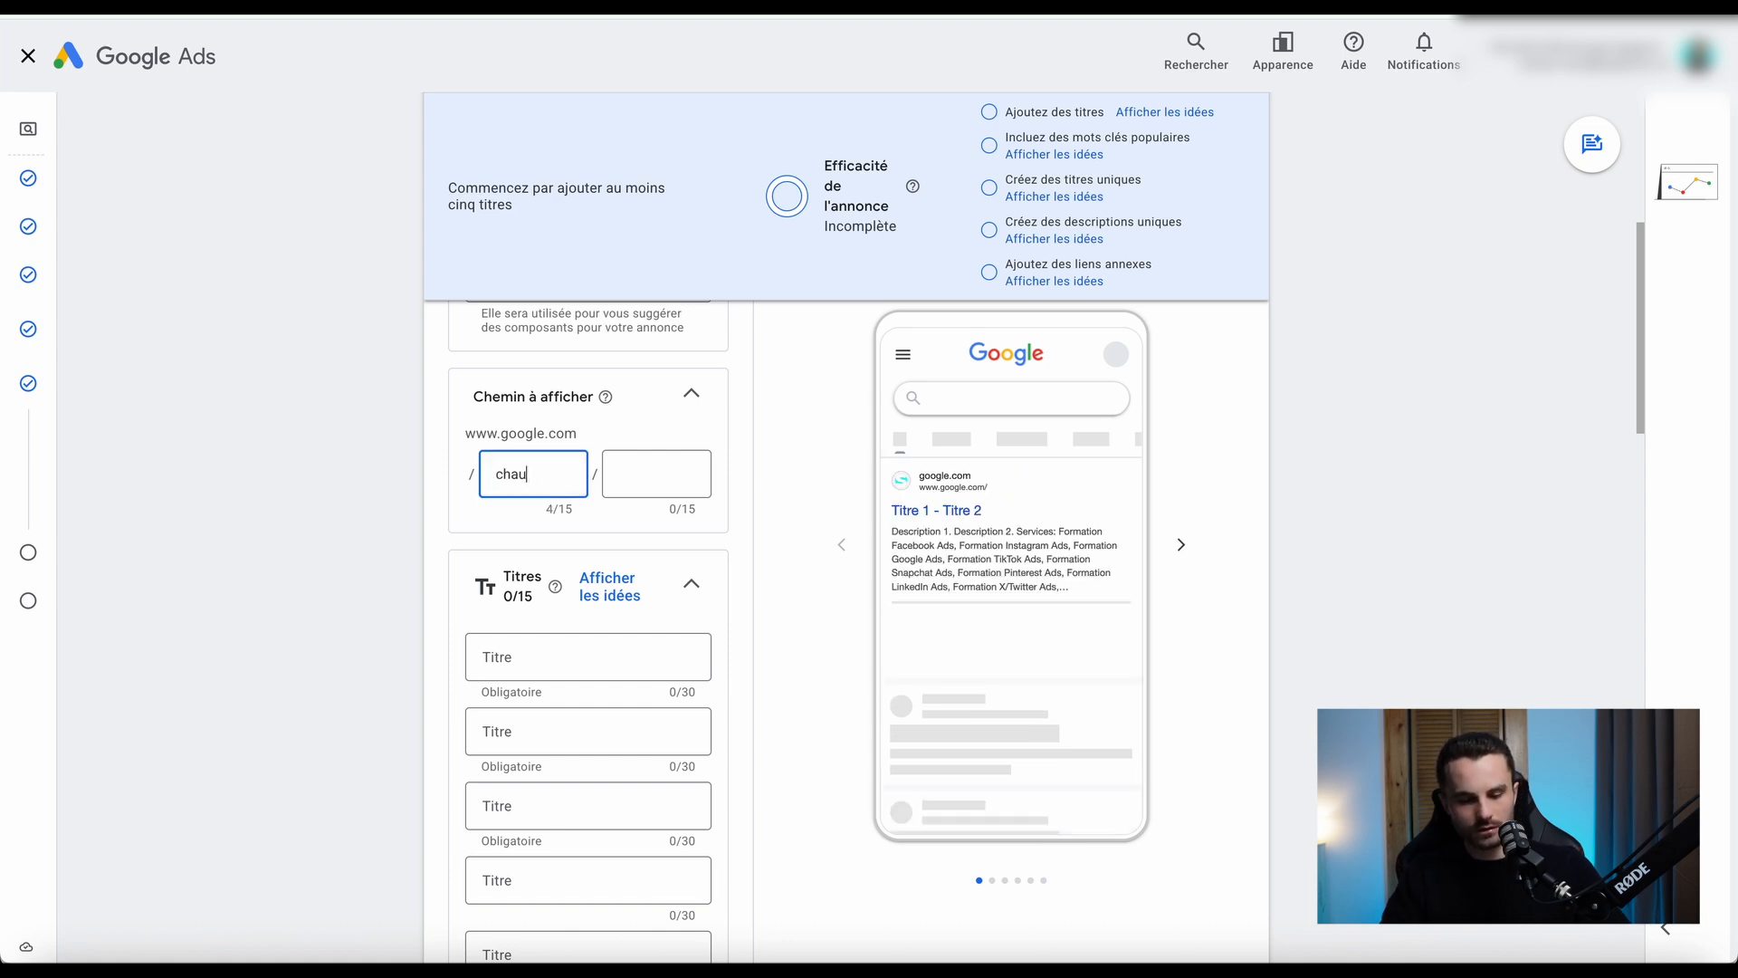
text(ssures)
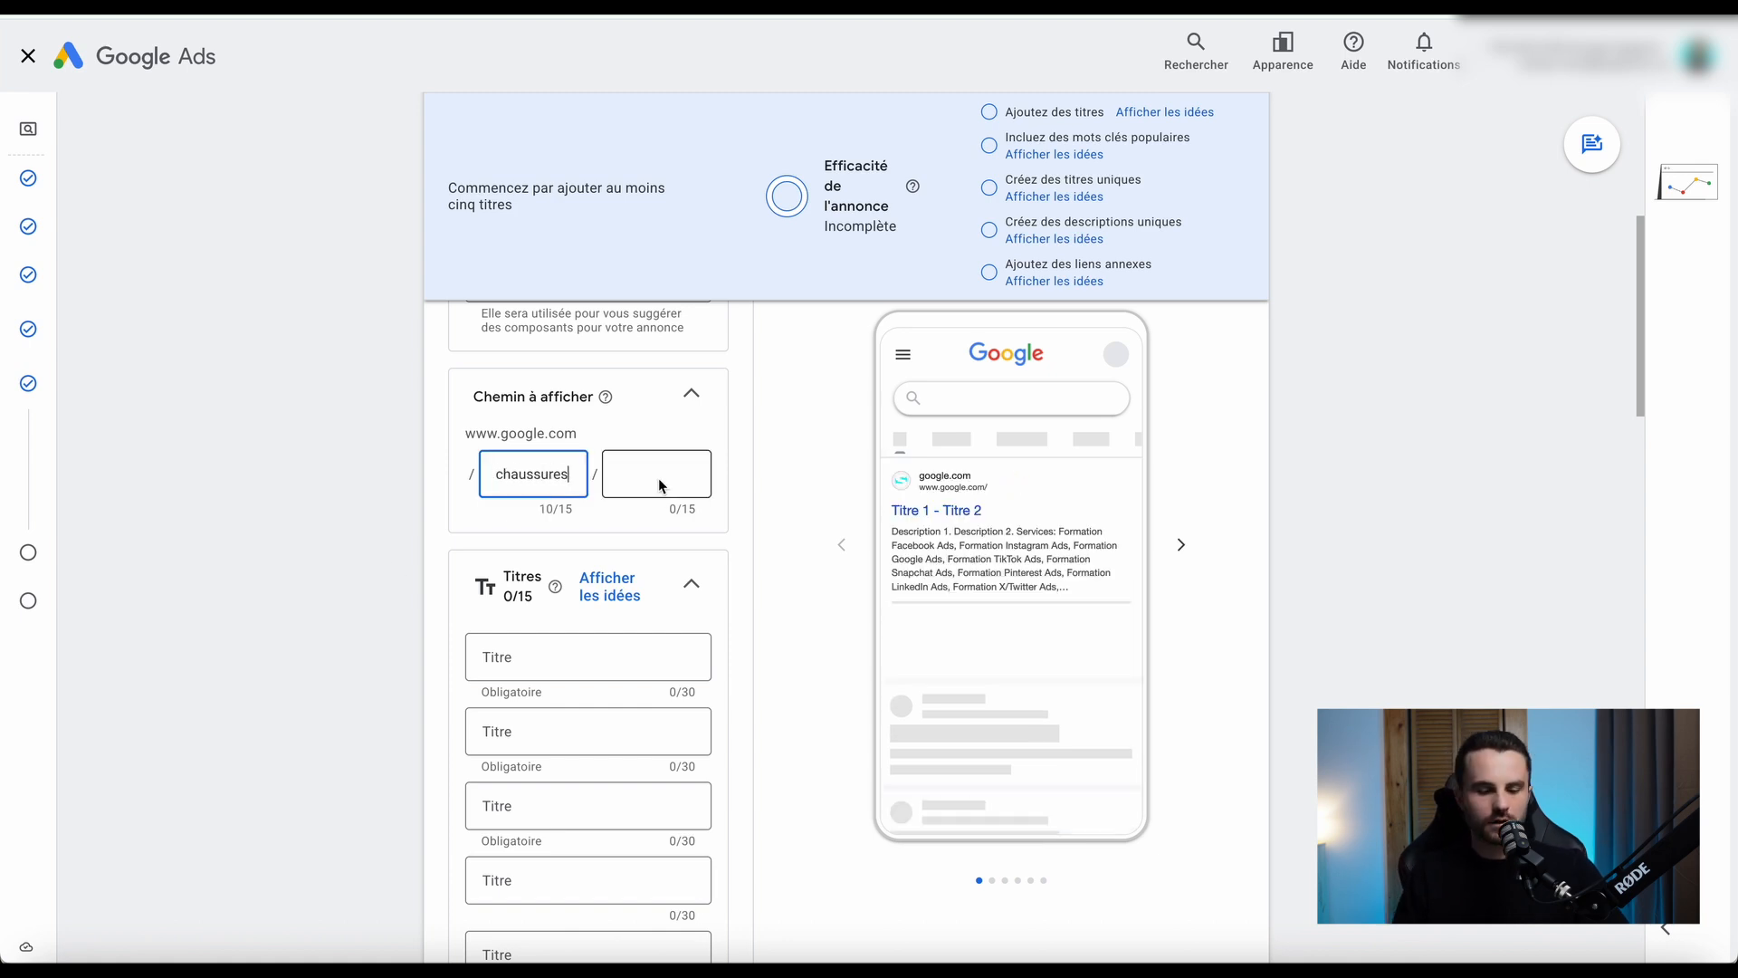
click(400, 489)
Enter "Chauss" as the first headline and pin it to show only in position 1.
scroll(389, 528, down, 3)
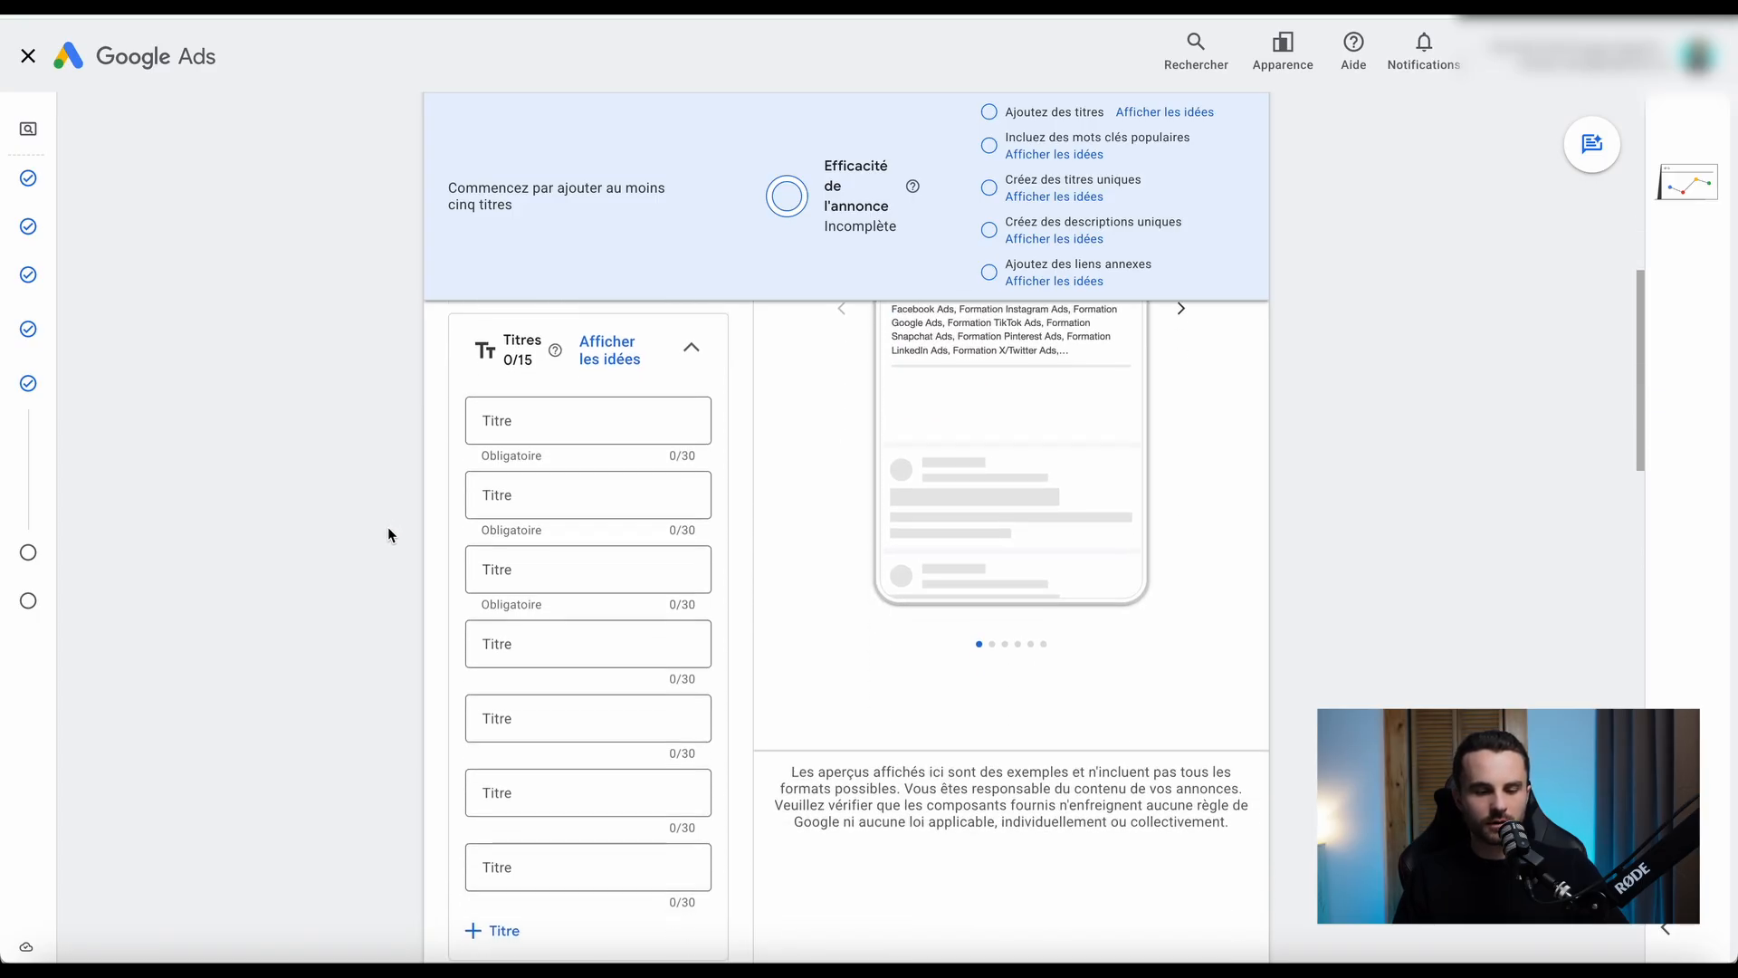
click(512, 426)
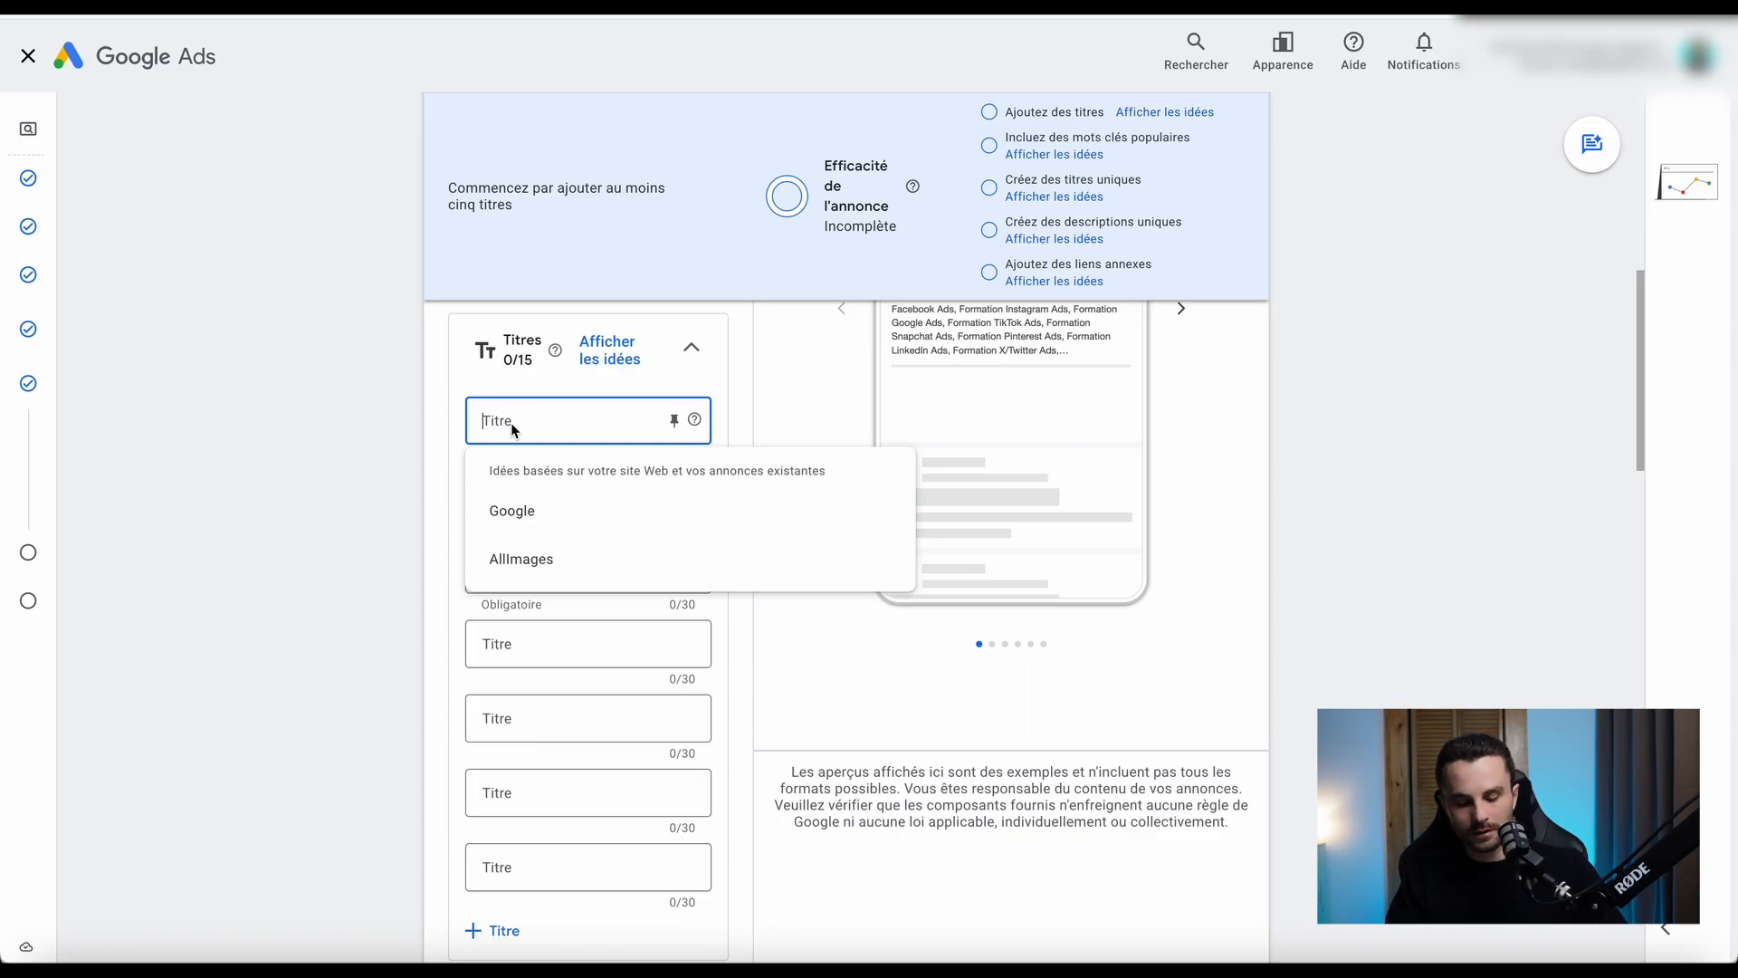
click(512, 429)
click(512, 429)
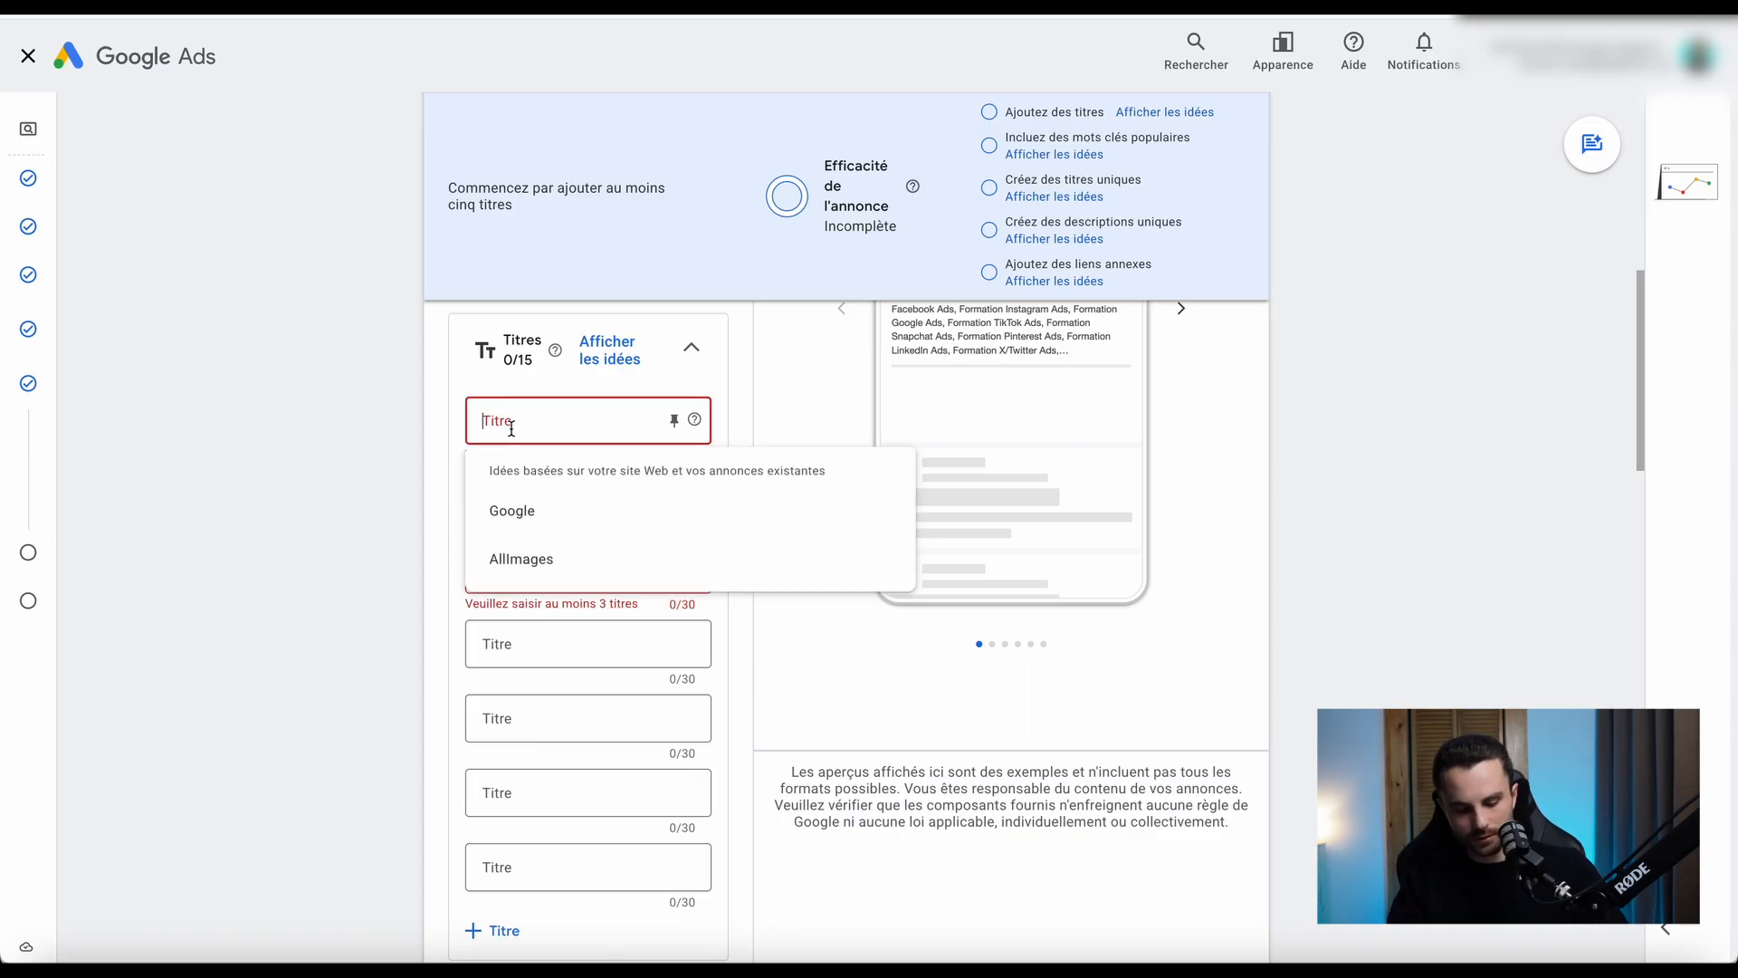
text(Chauss)
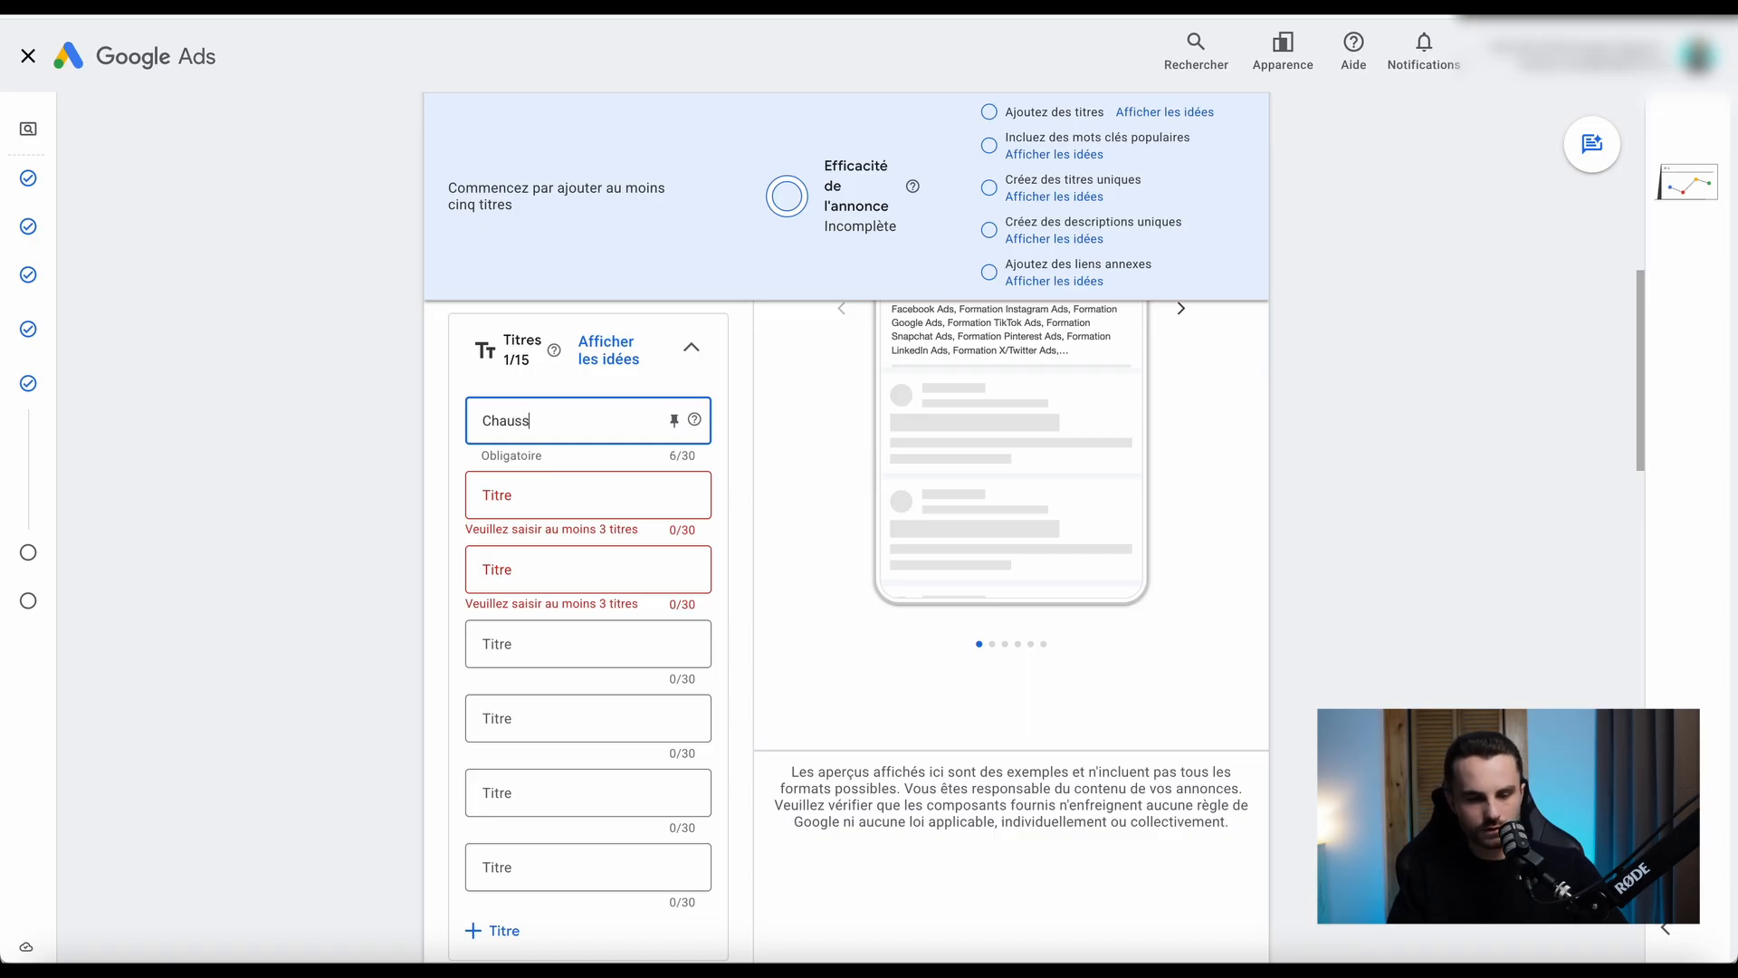
click(360, 497)
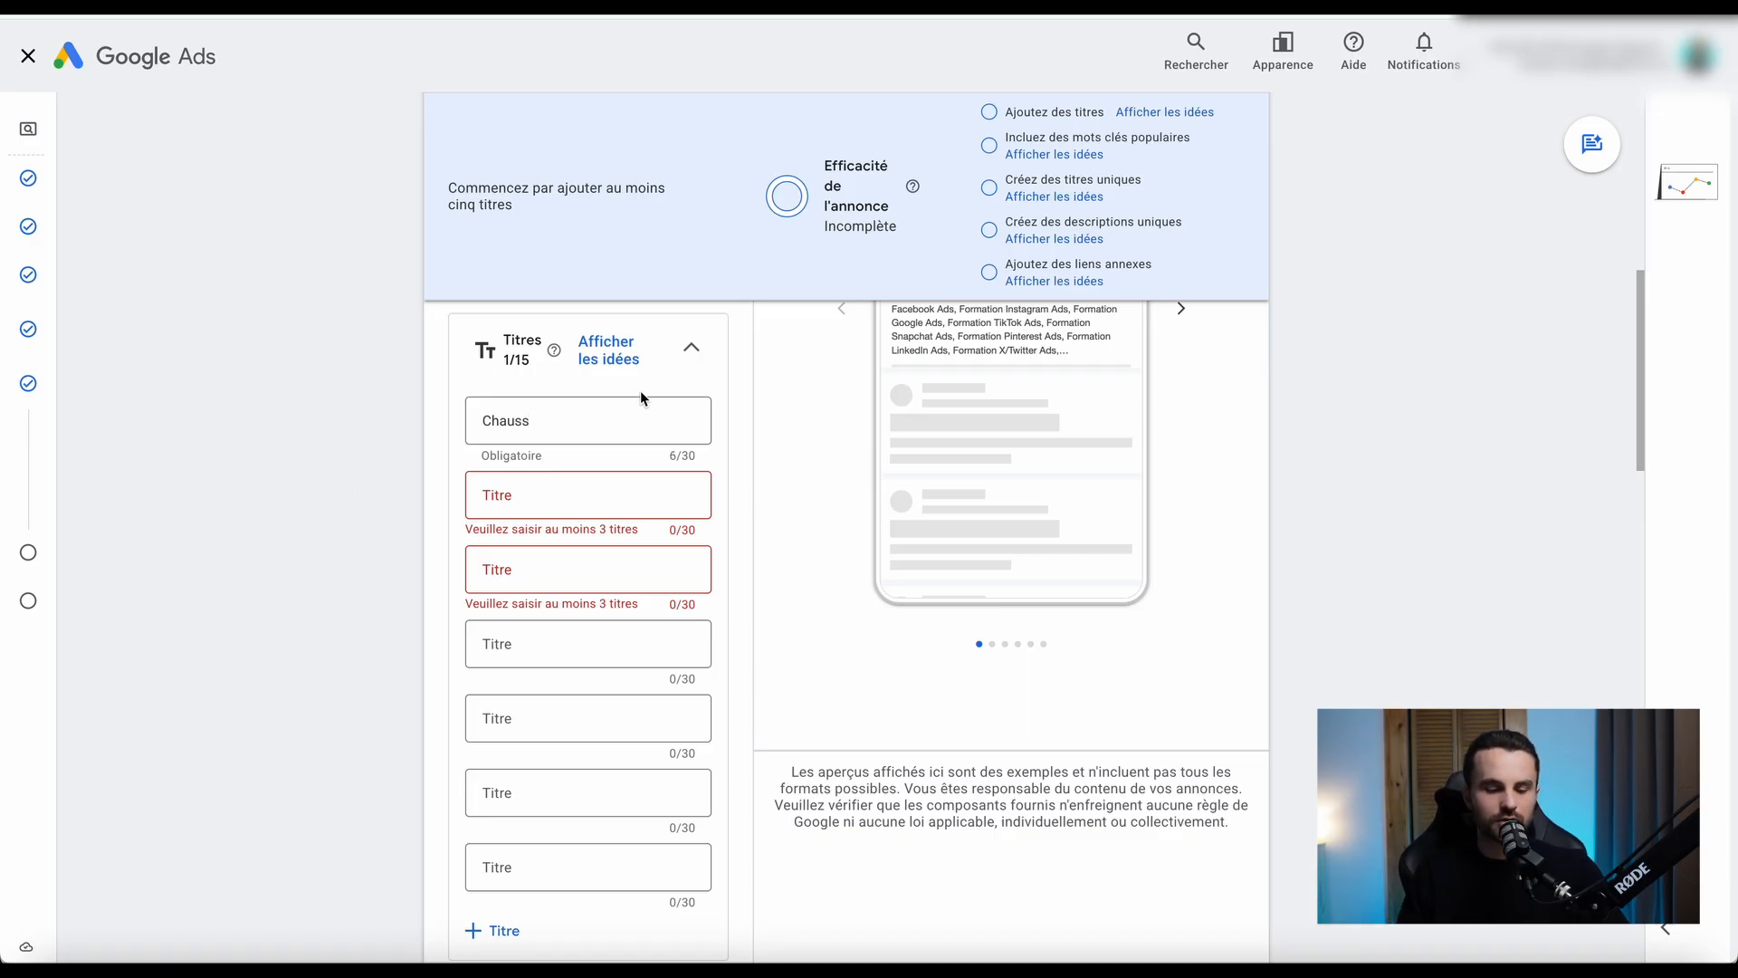
click(674, 421)
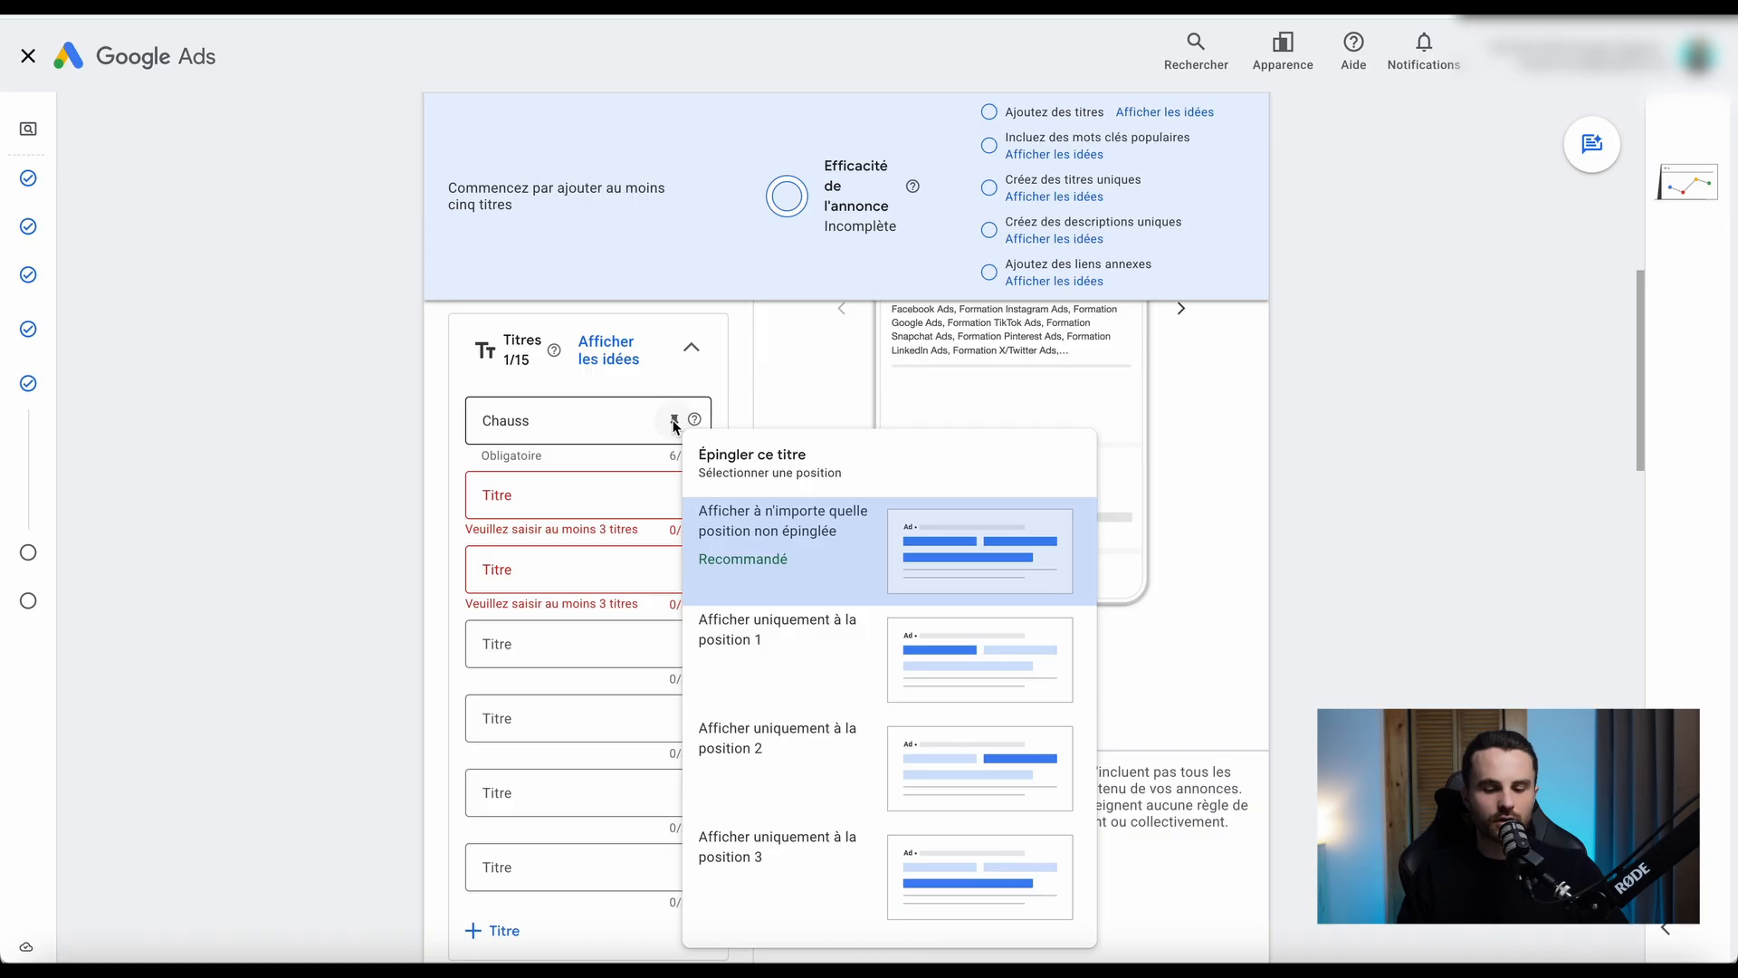
click(784, 650)
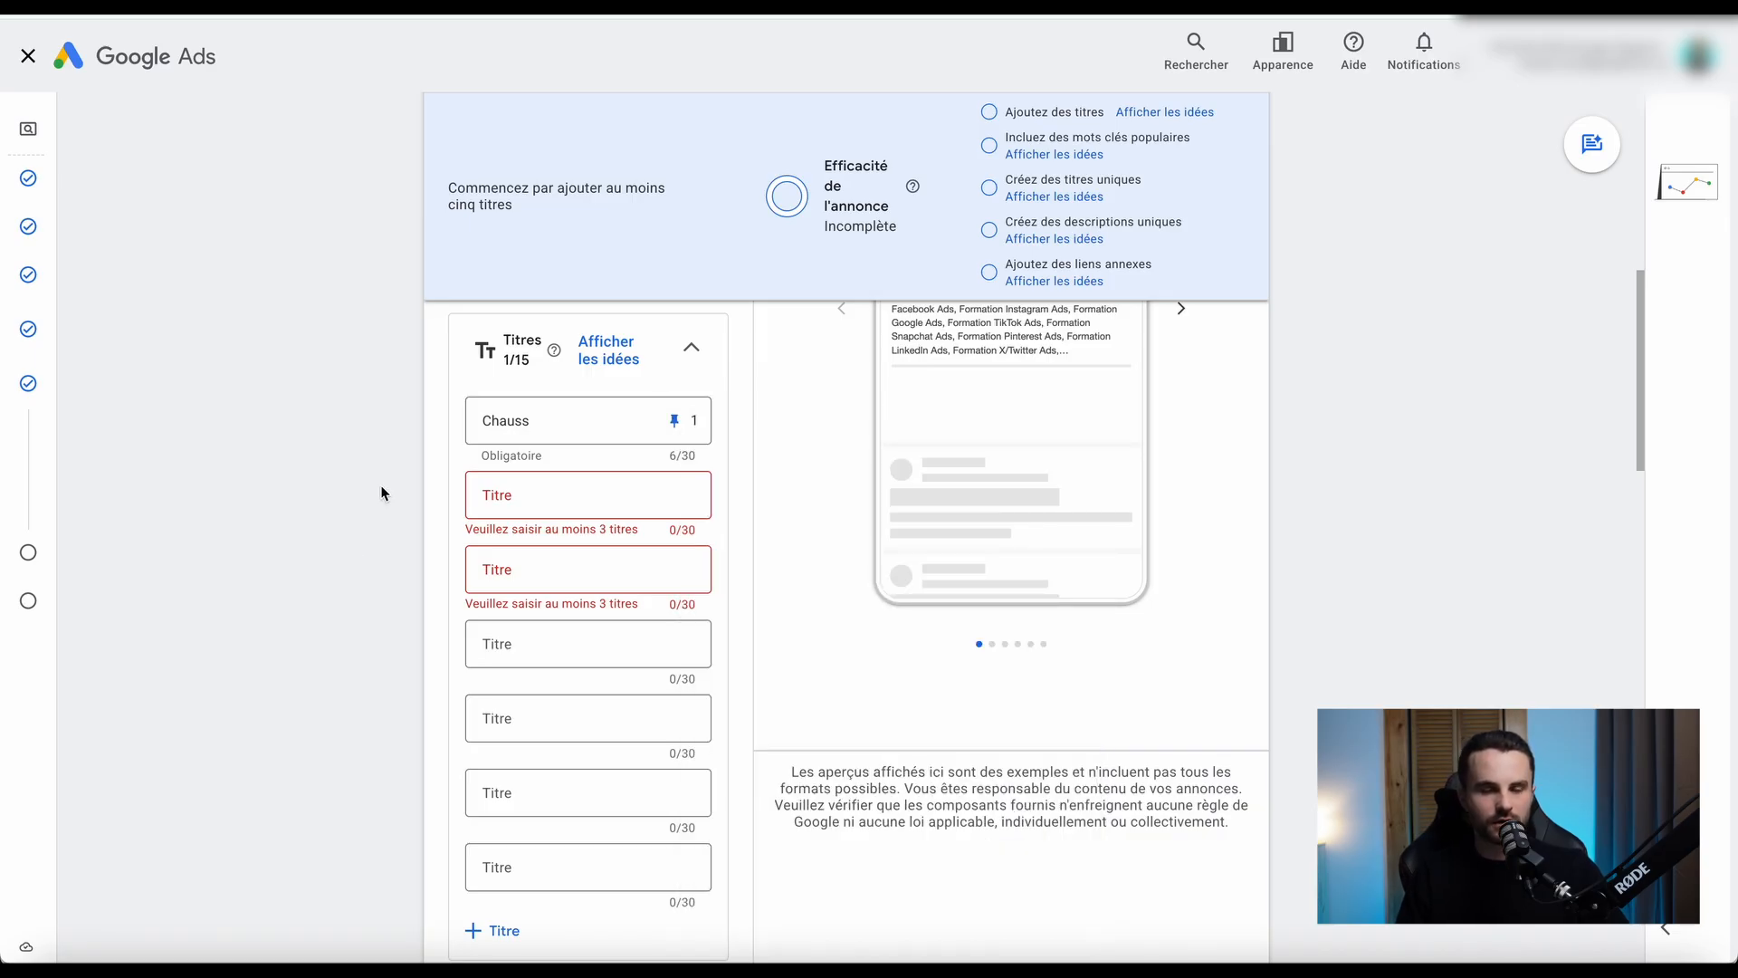
click(525, 494)
scroll(376, 523, up, 1)
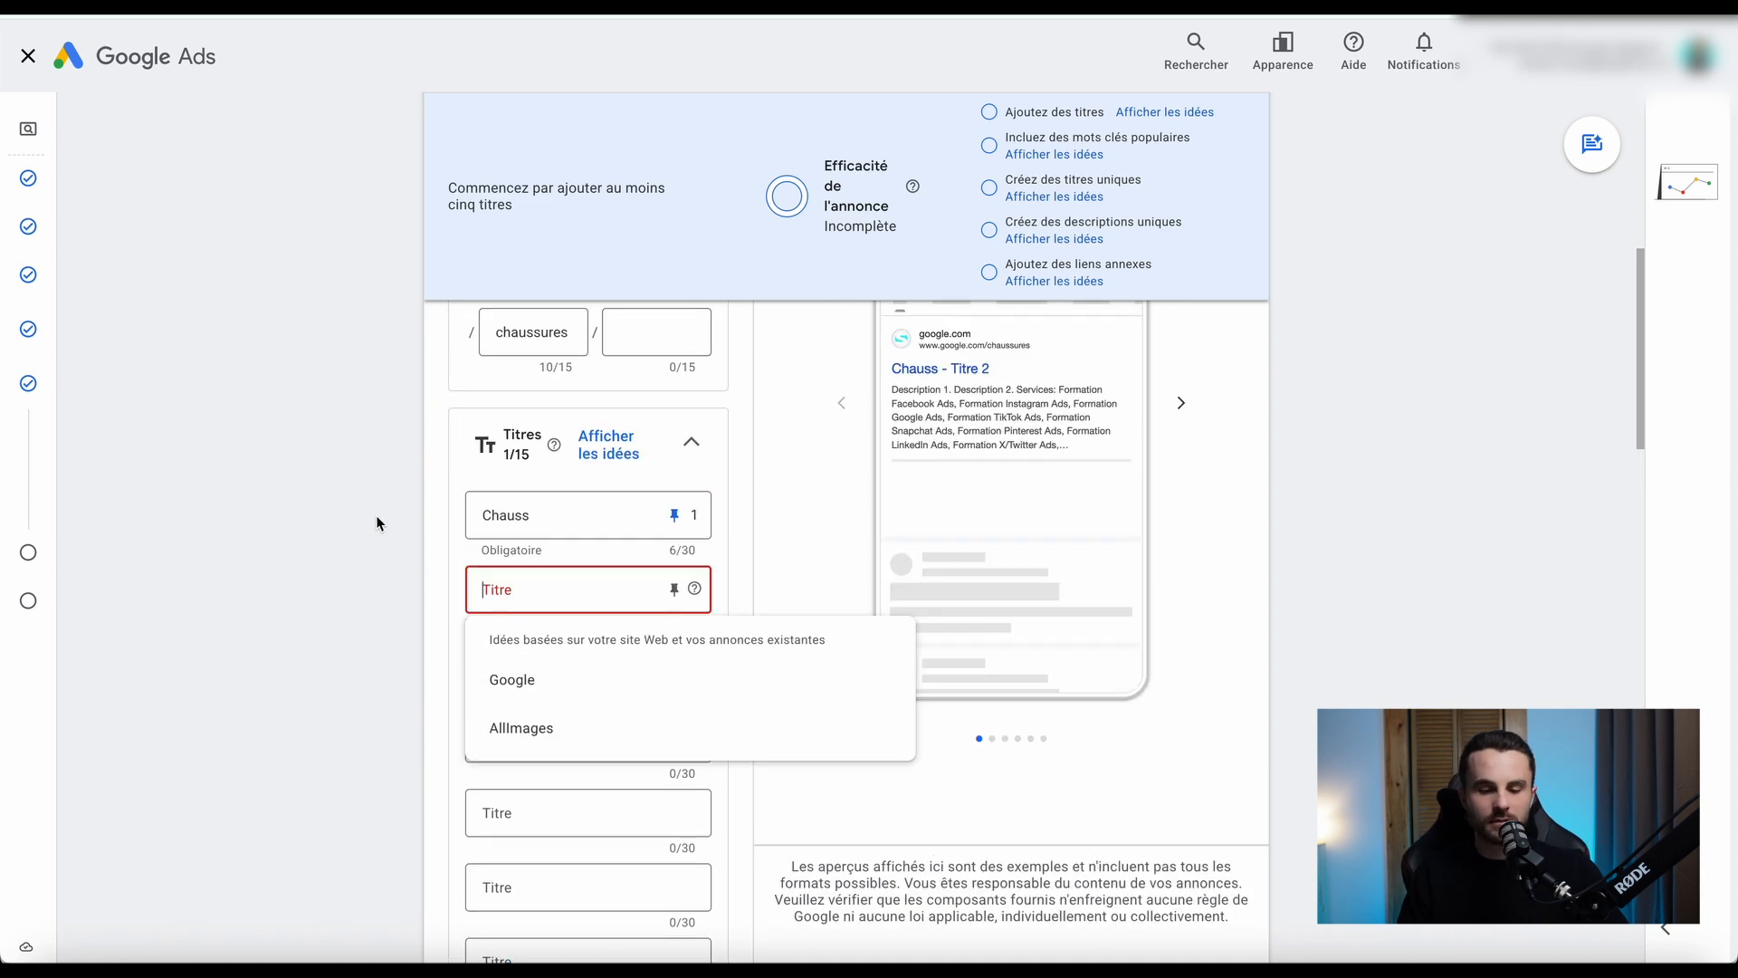
scroll(391, 504, down, 3)
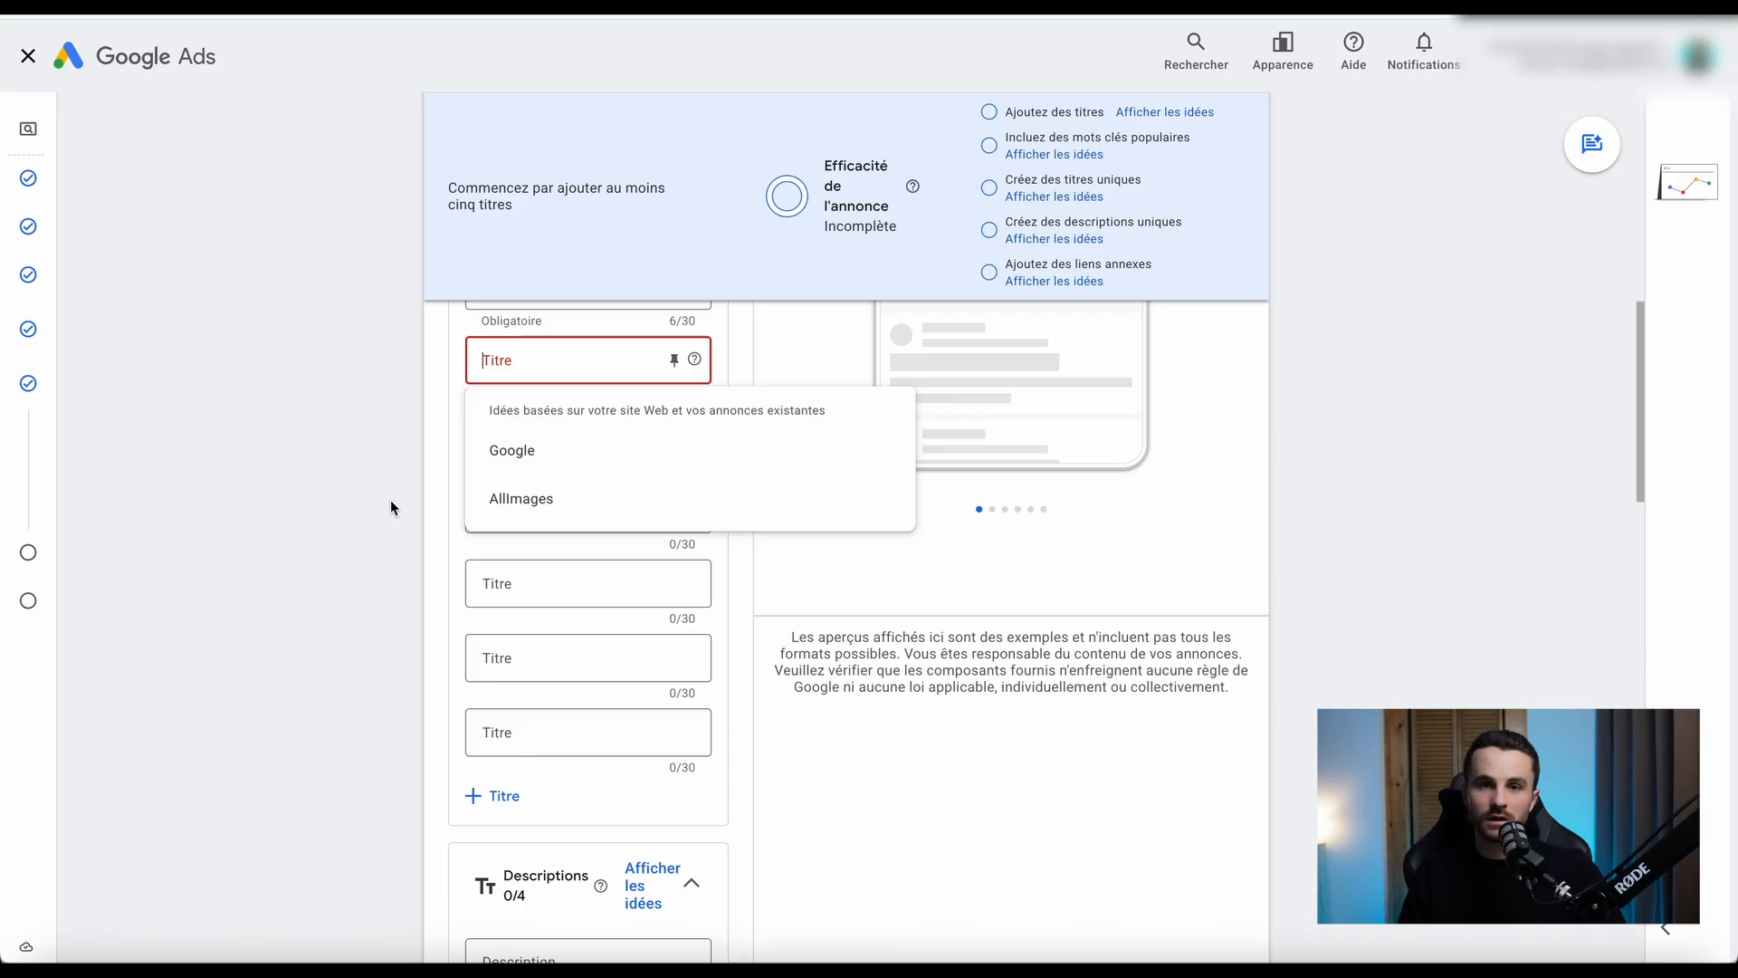
key(F5)
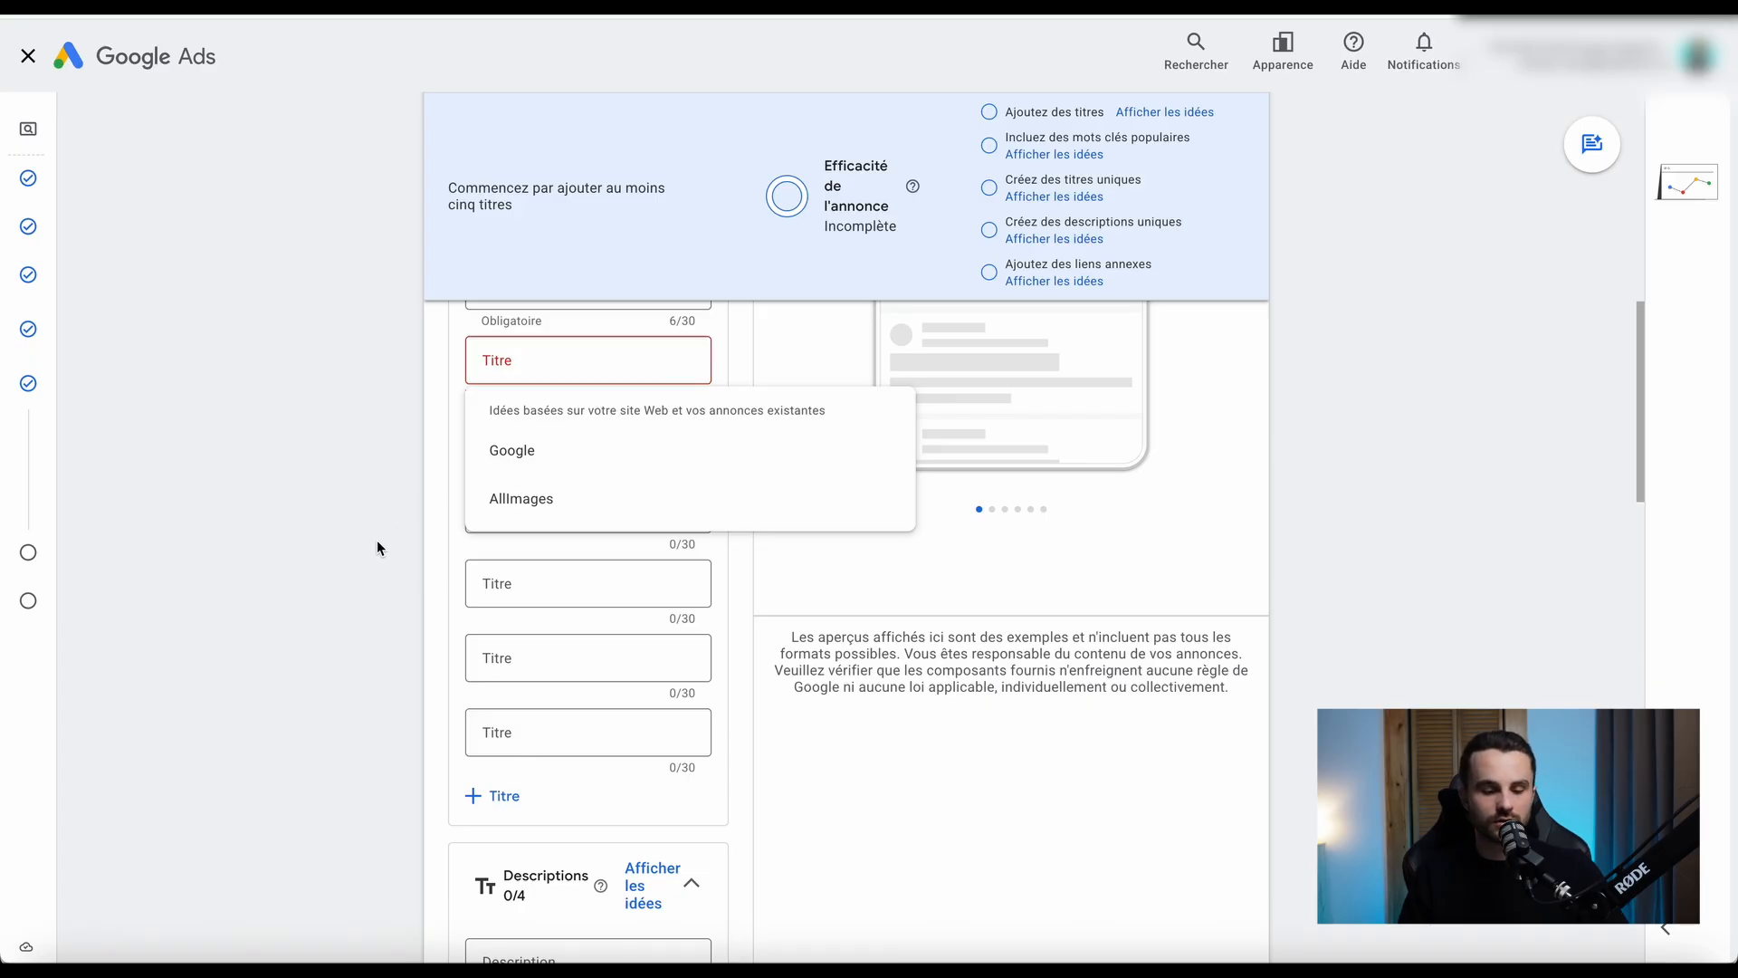
click(377, 540)
Add two more description fields to the ad, leaving them empty.
scroll(377, 540, down, 2)
scroll(377, 540, down, 3)
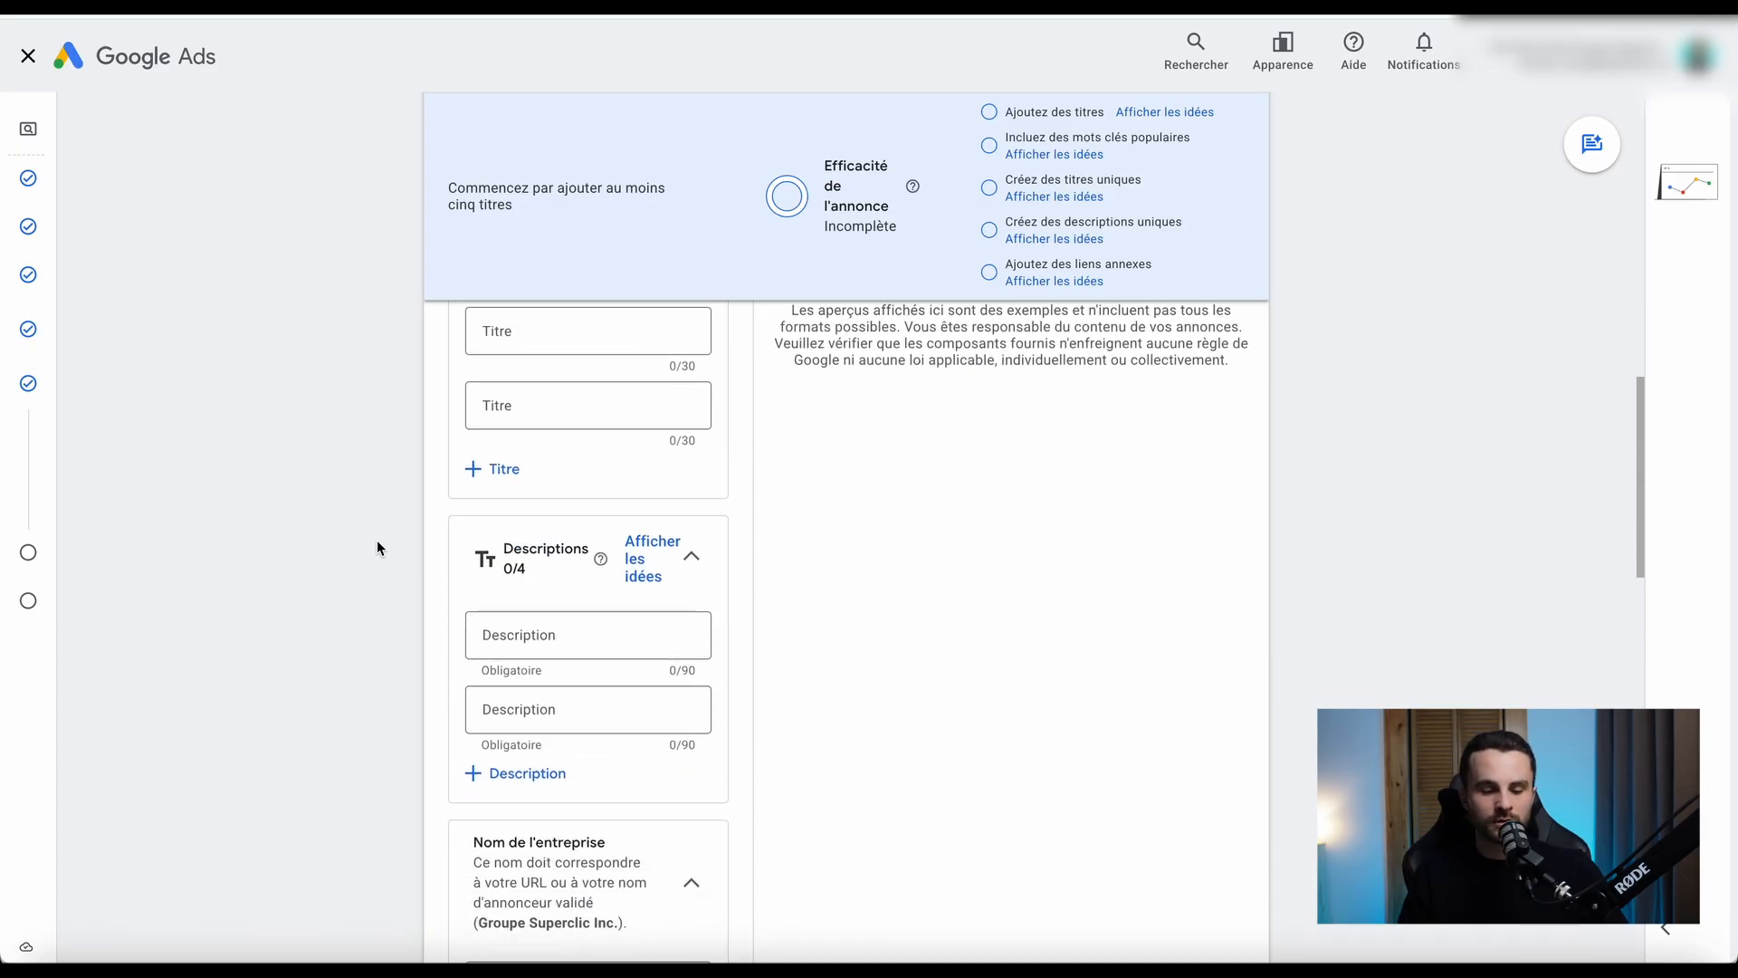
click(492, 688)
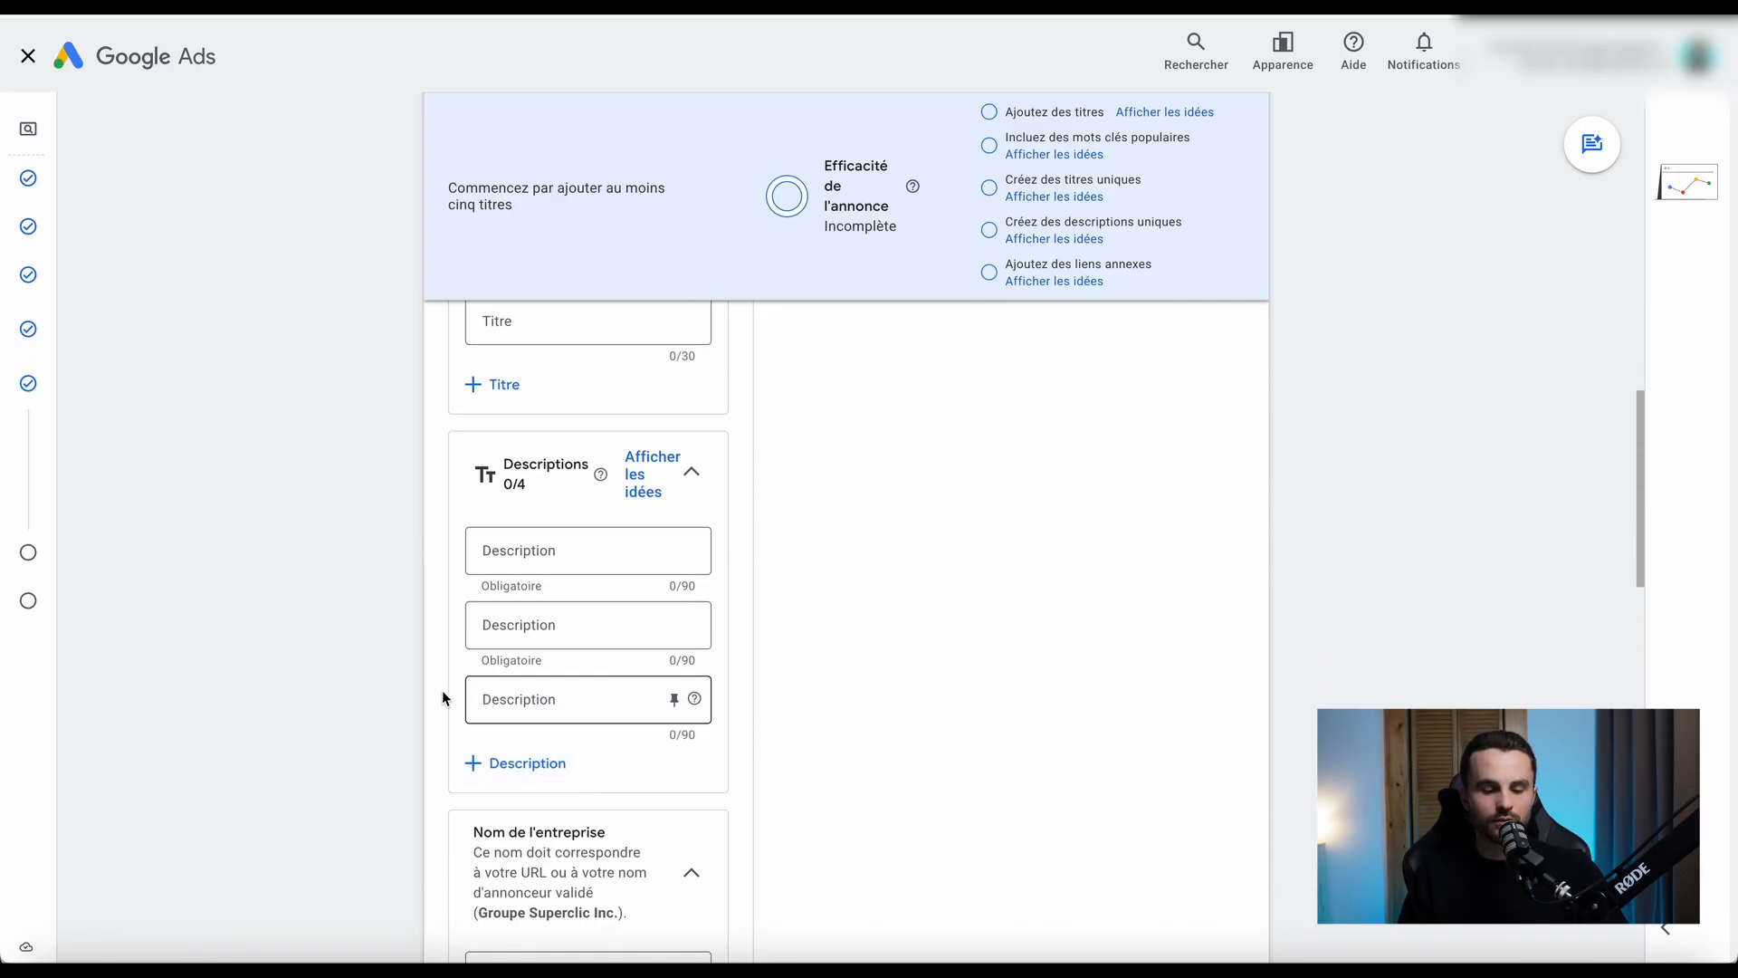
scroll(405, 699, down, 1)
click(489, 695)
scroll(384, 686, up, 3)
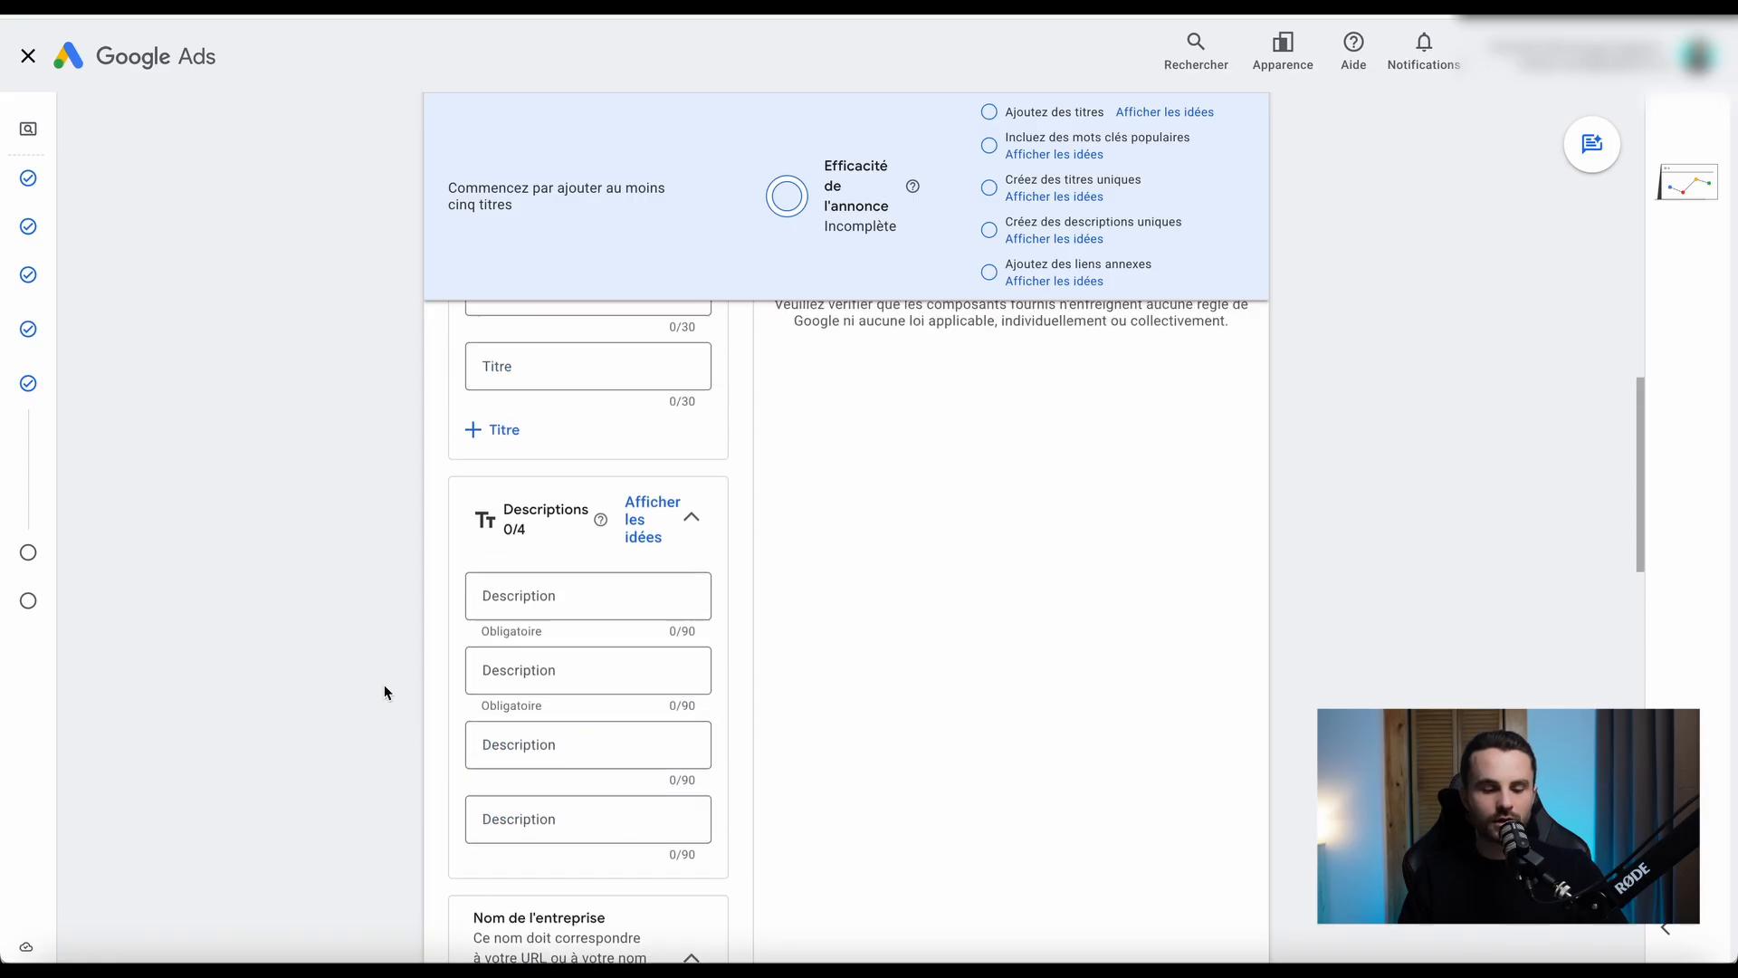
Add more empty headline fields to the ad's Titres section.
click(501, 623)
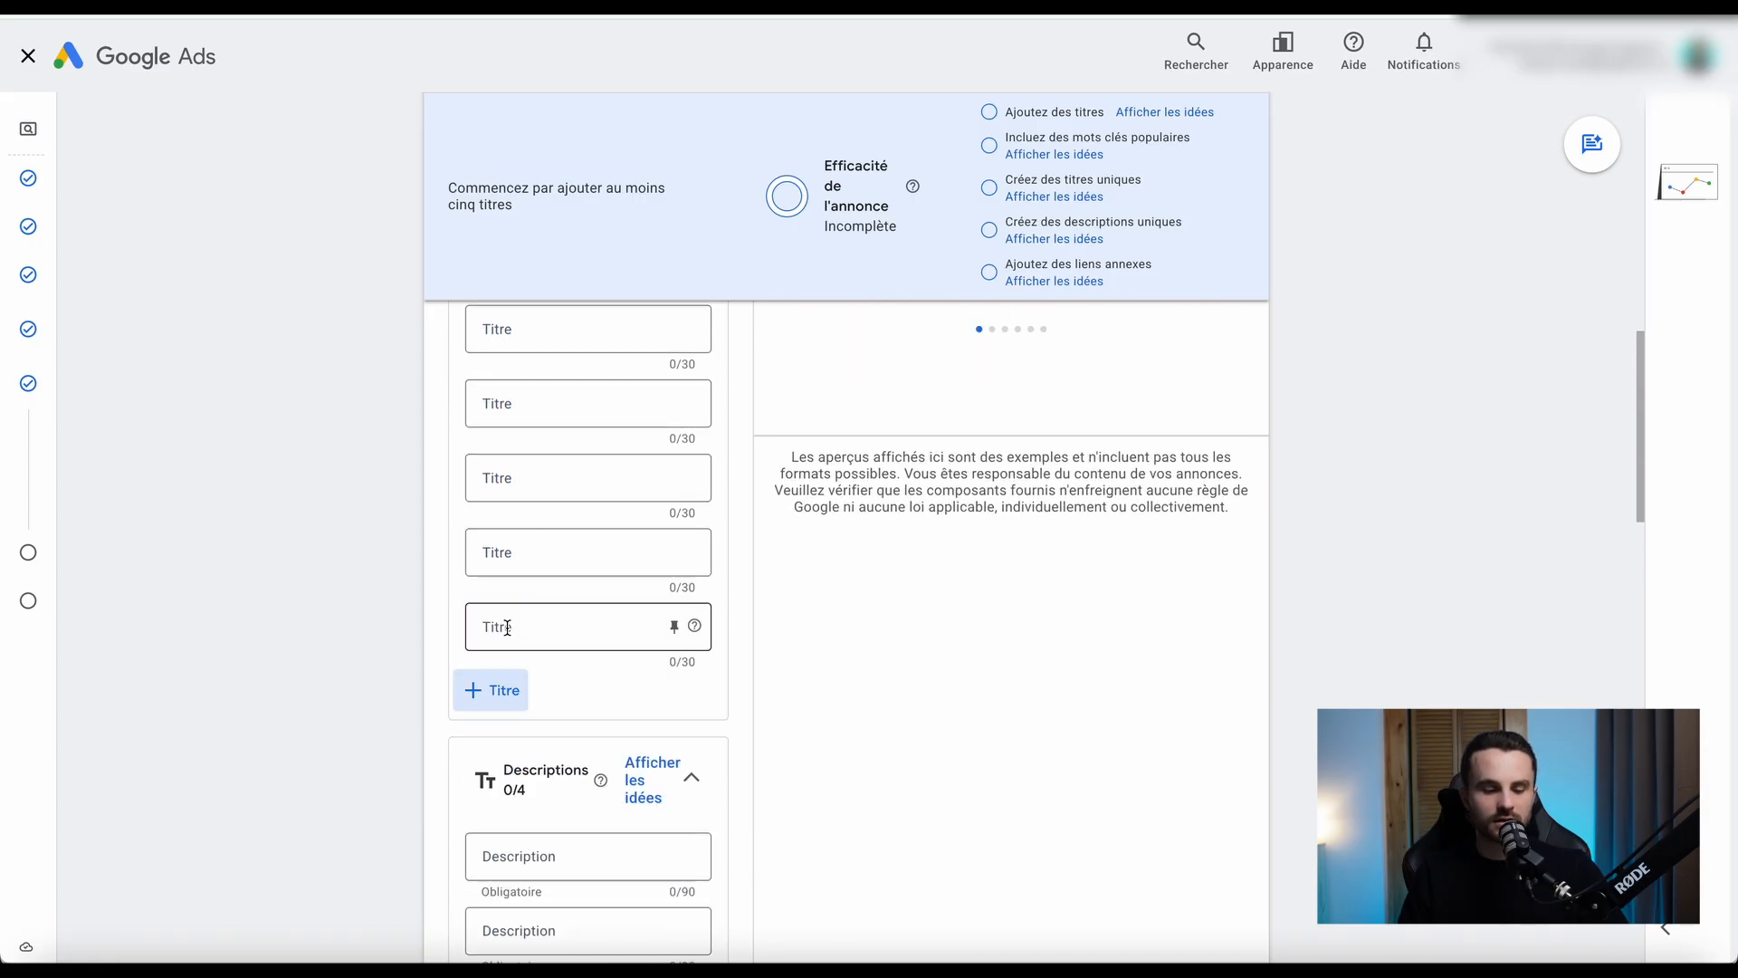
click(491, 690)
click(491, 763)
scroll(422, 733, down, 2)
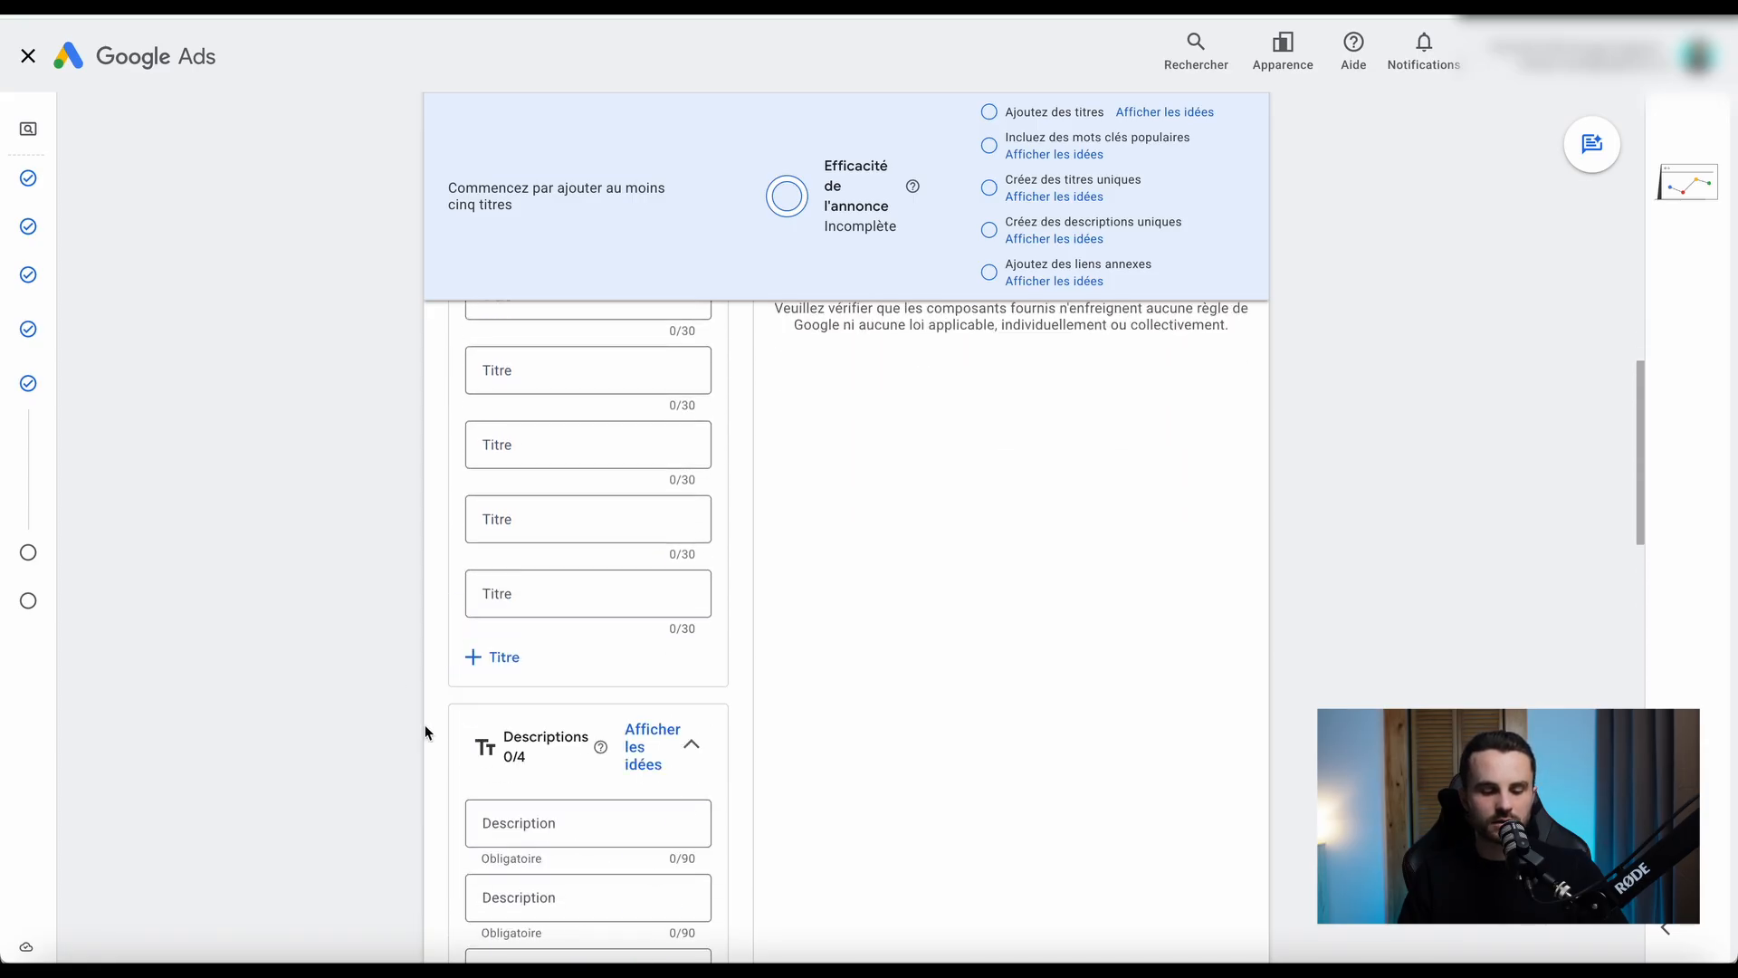
Add empty headline fields until the ad reaches the maximum of 15 headlines.
click(490, 657)
click(489, 725)
click(485, 803)
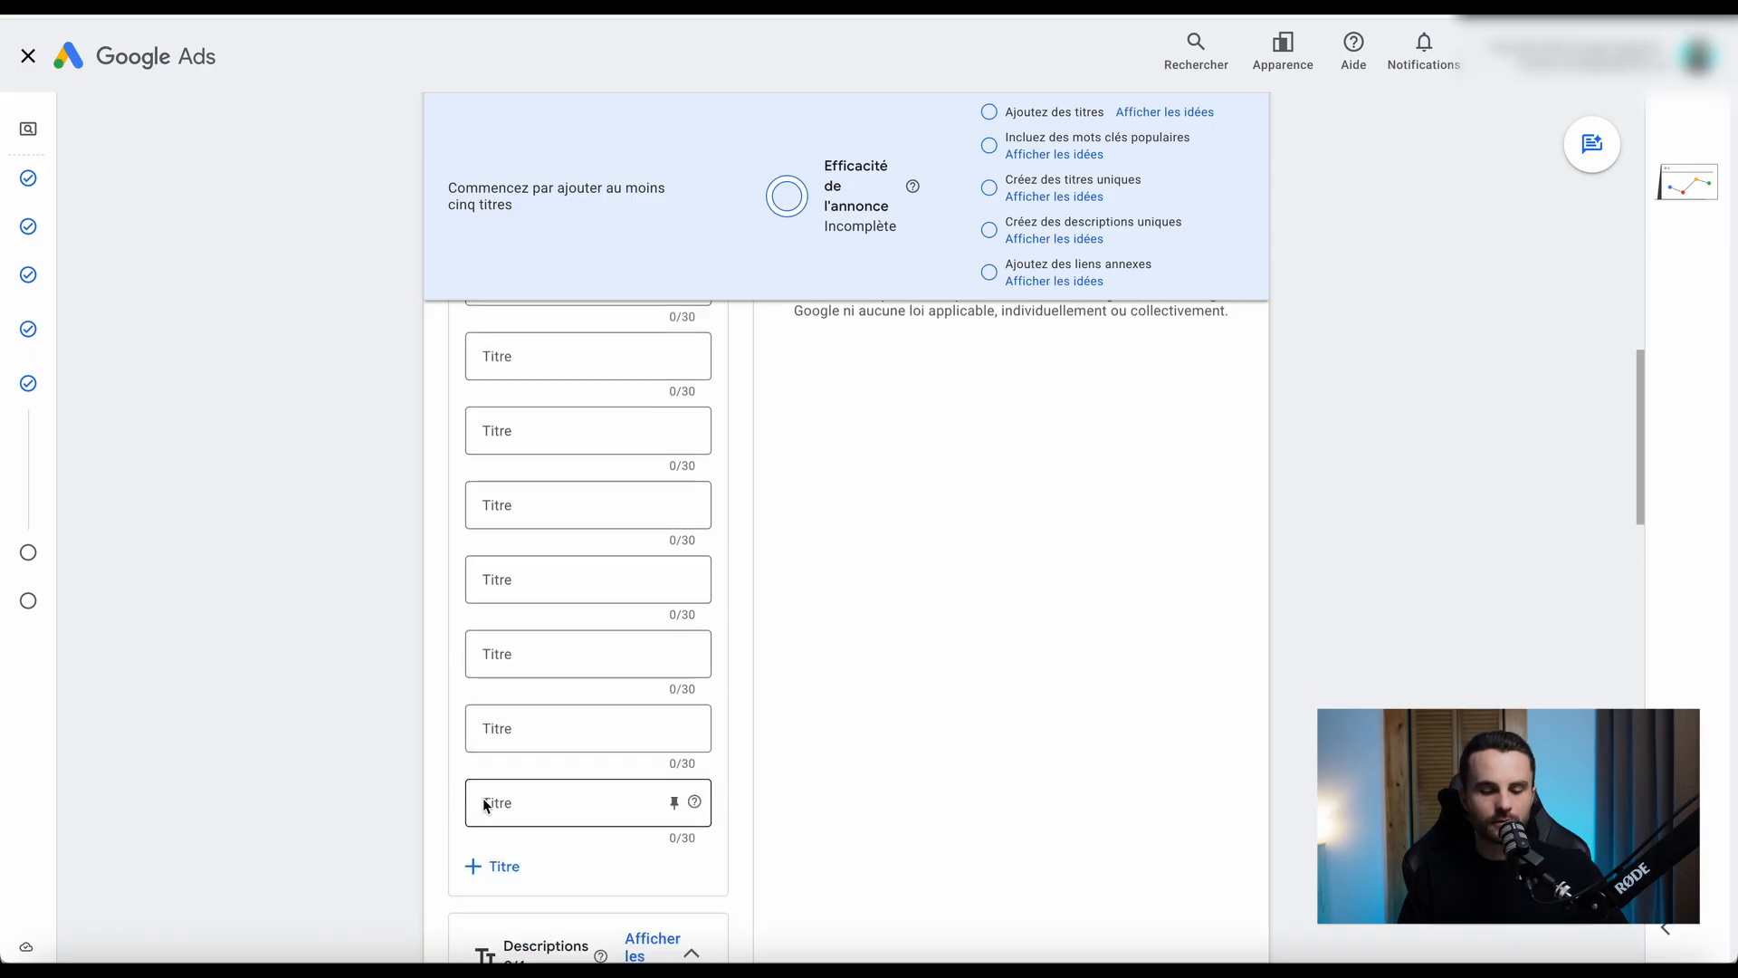
scroll(481, 725, down, 2)
click(484, 681)
click(495, 752)
scroll(494, 750, down, 2)
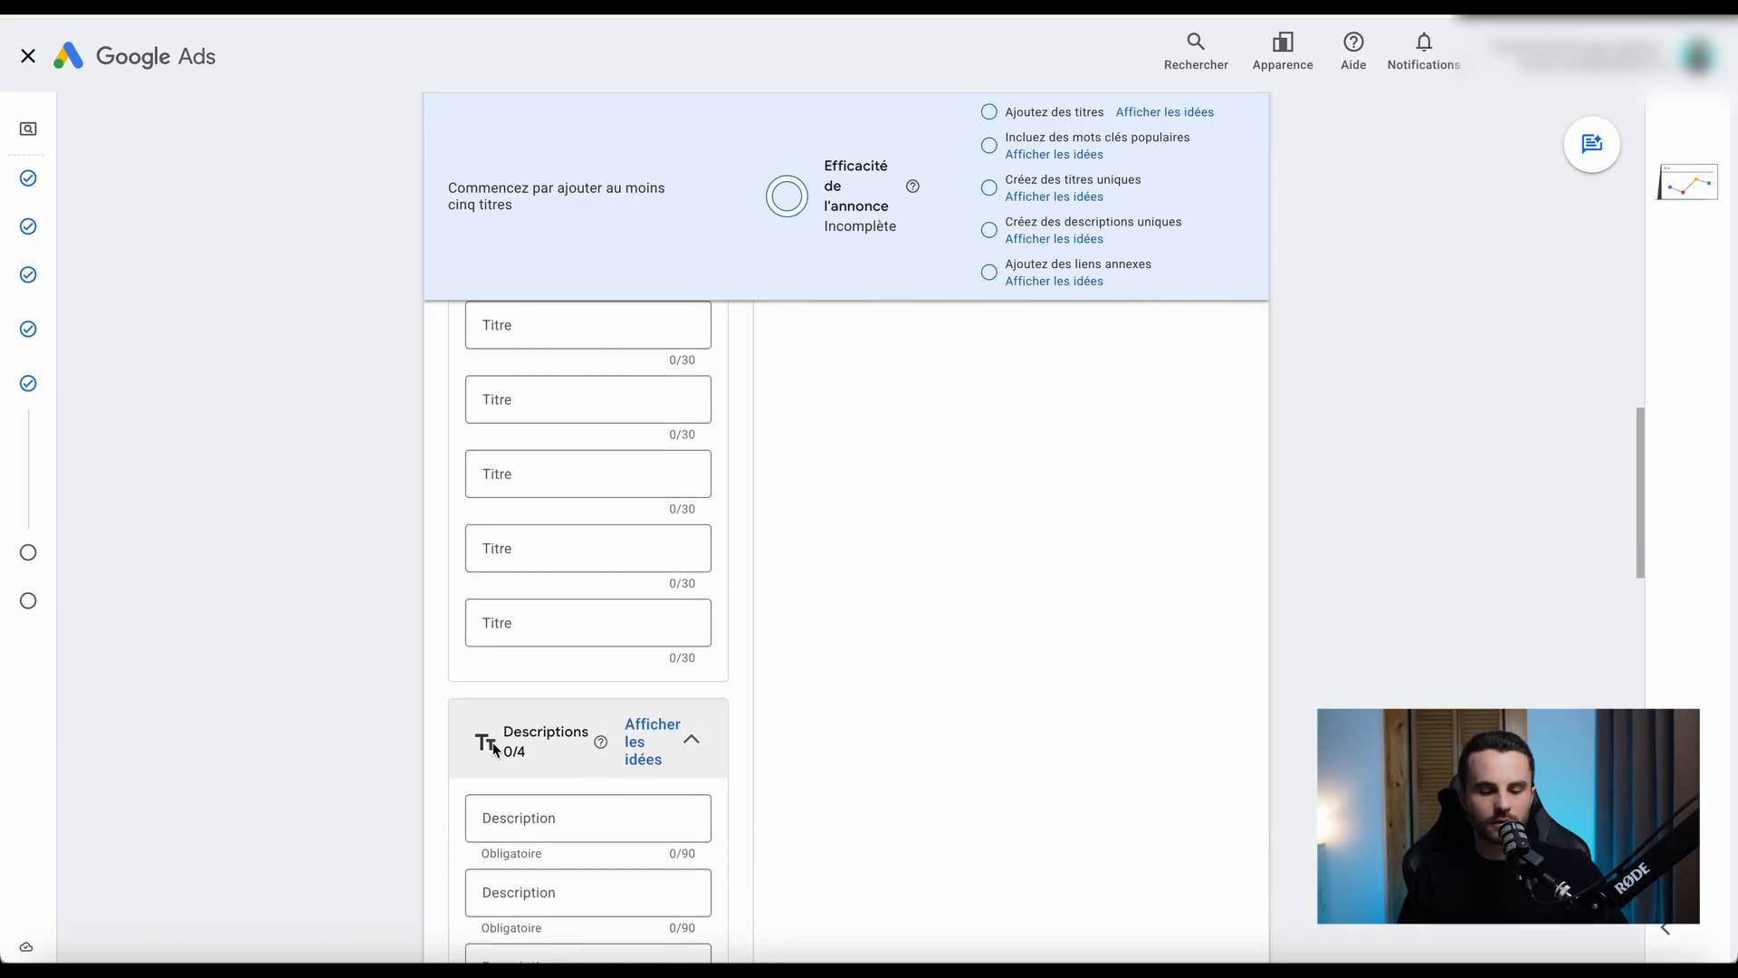
Review the suggested headline ideas for the ad and close them without adding any.
scroll(356, 540, up, 12)
scroll(356, 541, down, 2)
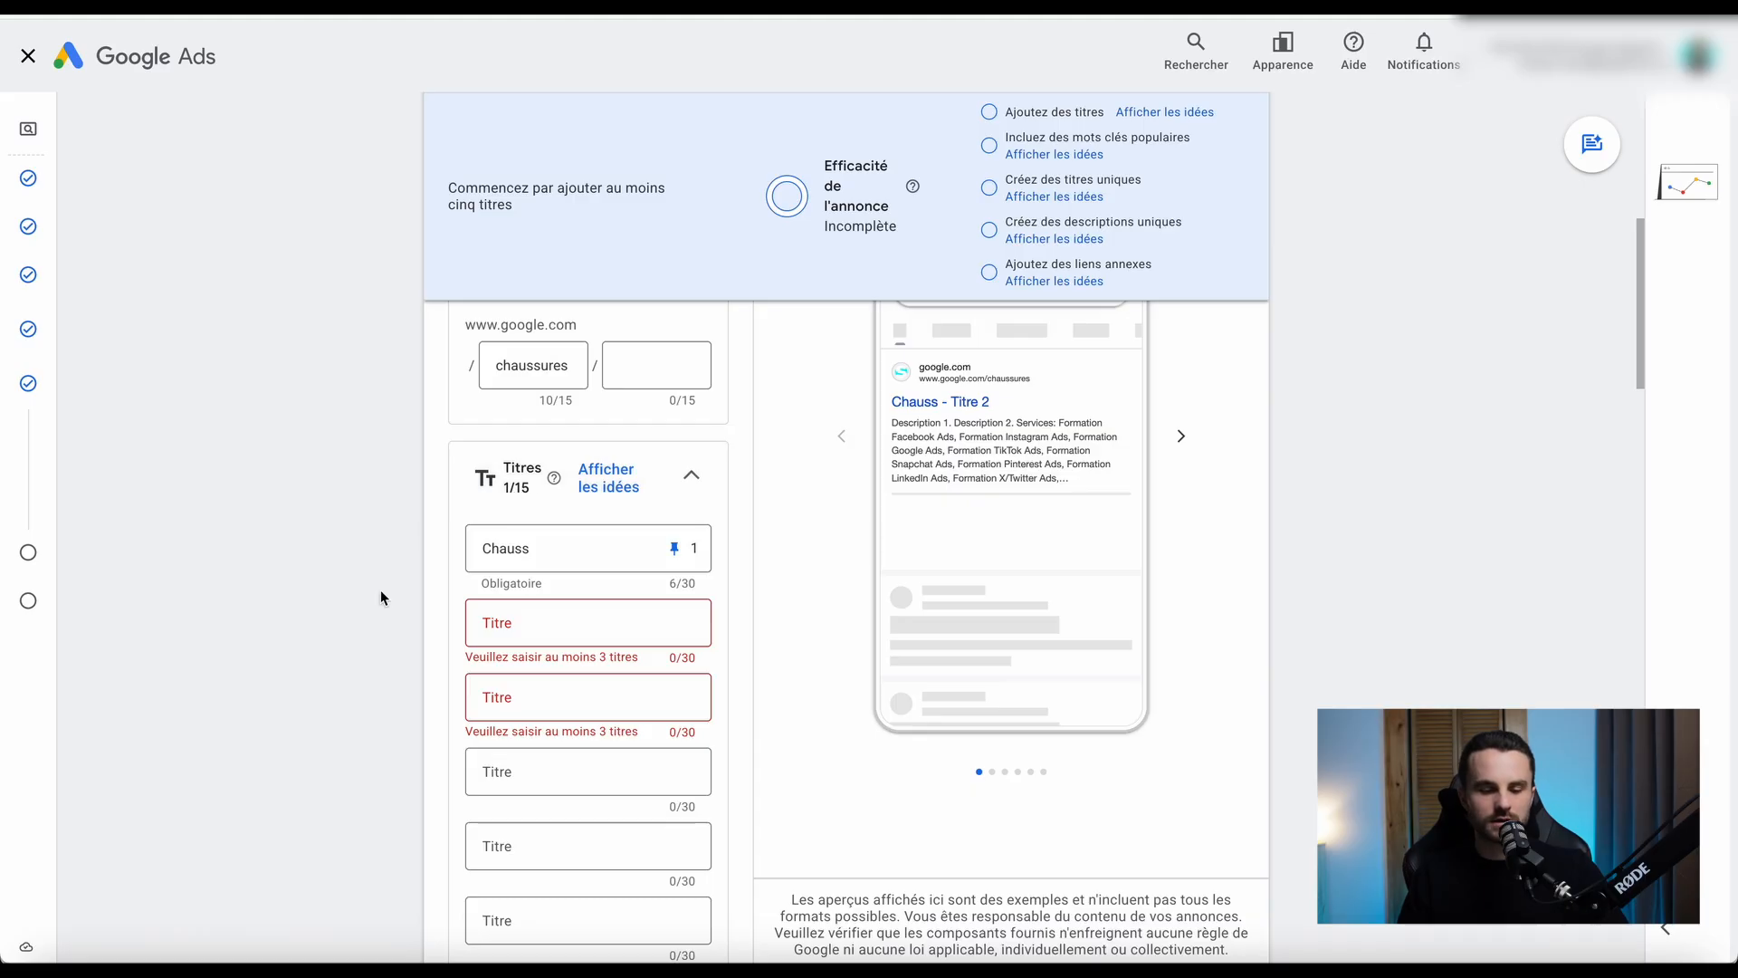
scroll(381, 589, down, 3)
scroll(380, 590, up, 3)
click(593, 458)
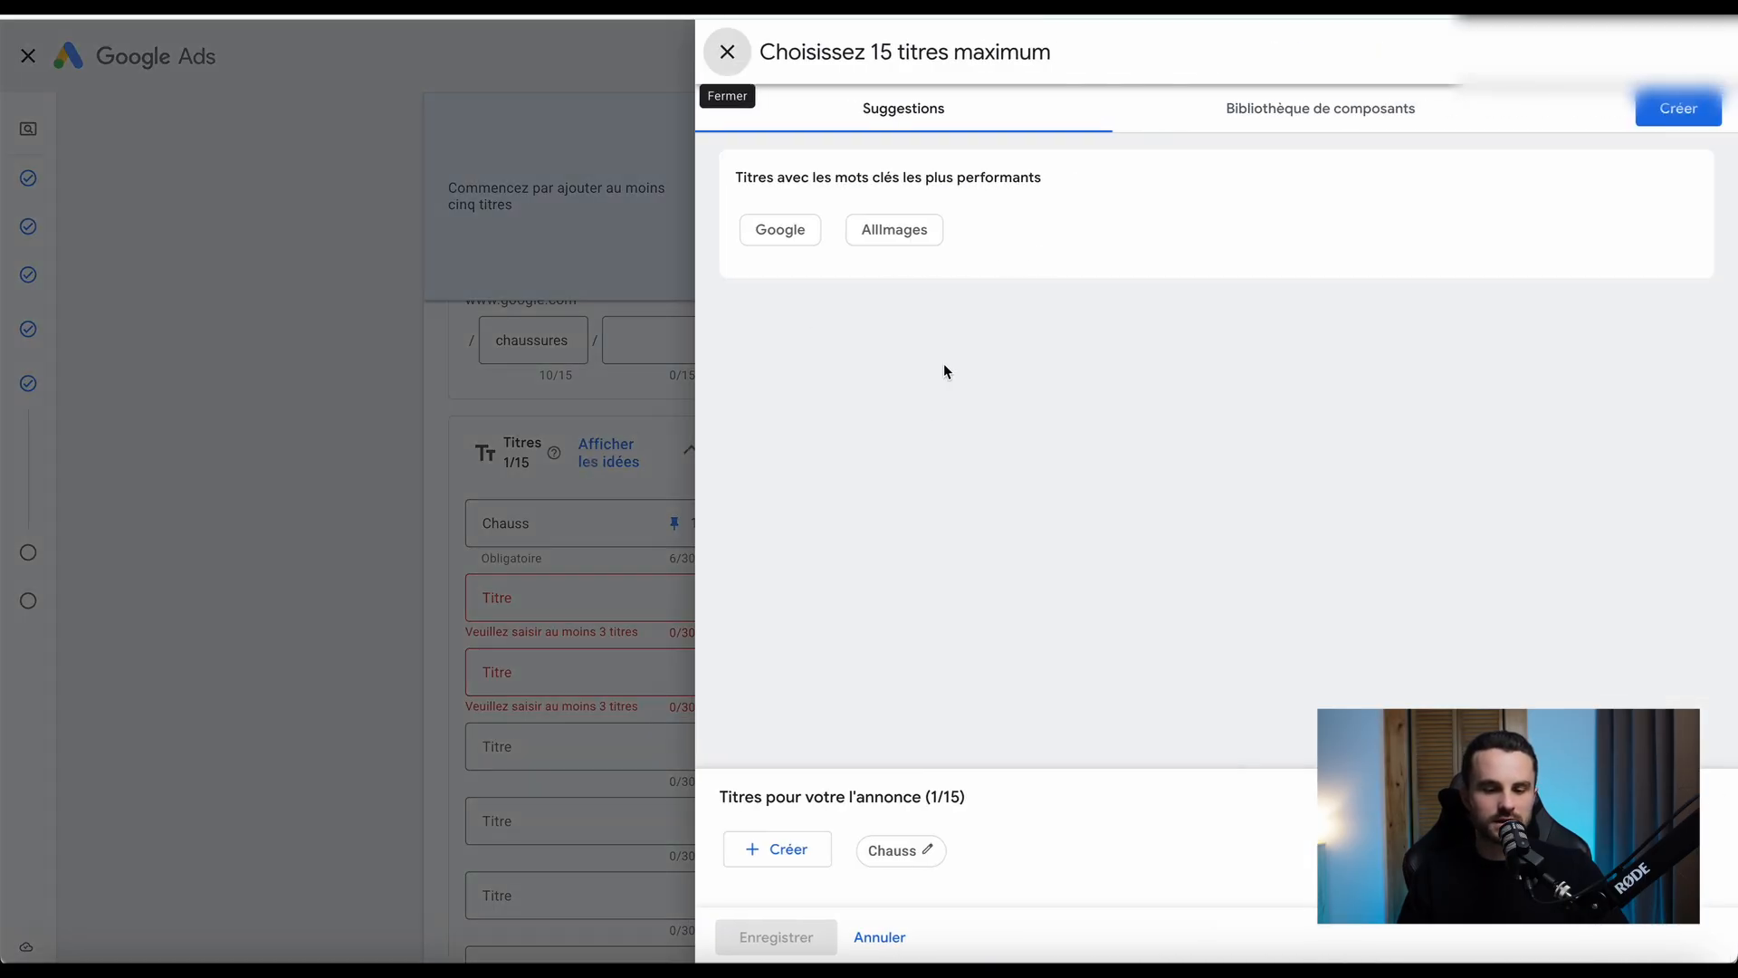
click(727, 53)
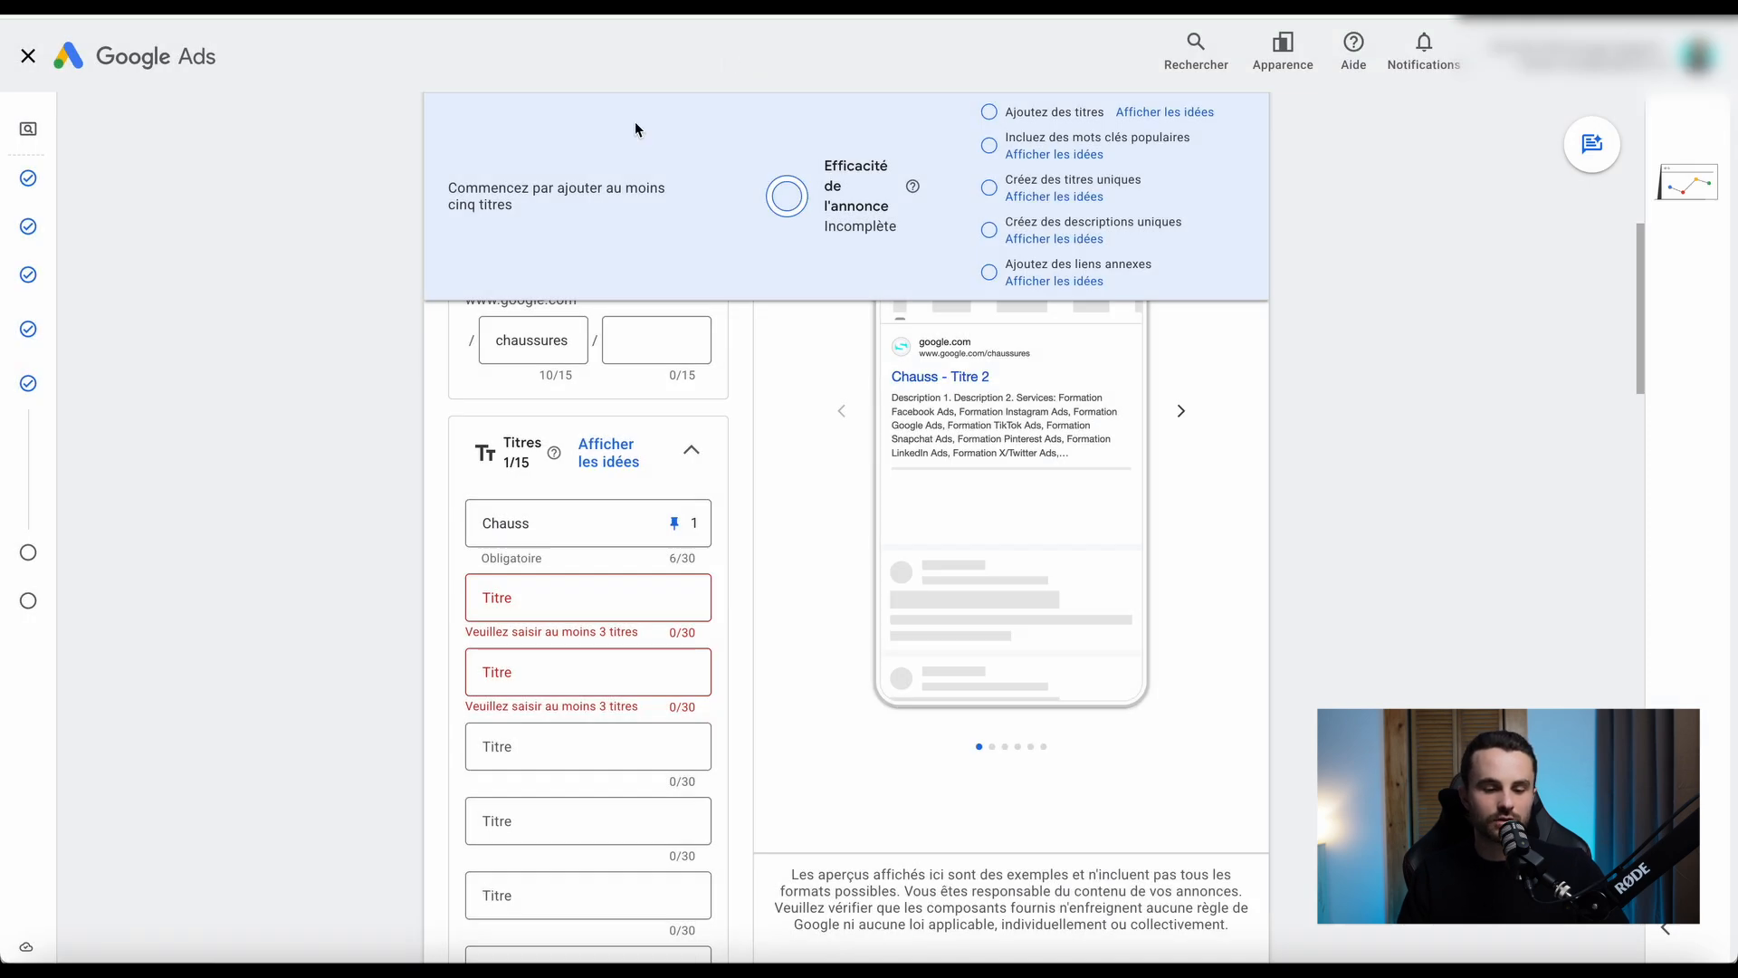
Examine the ad's empty headline and description fields, the business name section and the account-level business logo.
scroll(356, 656, down, 2)
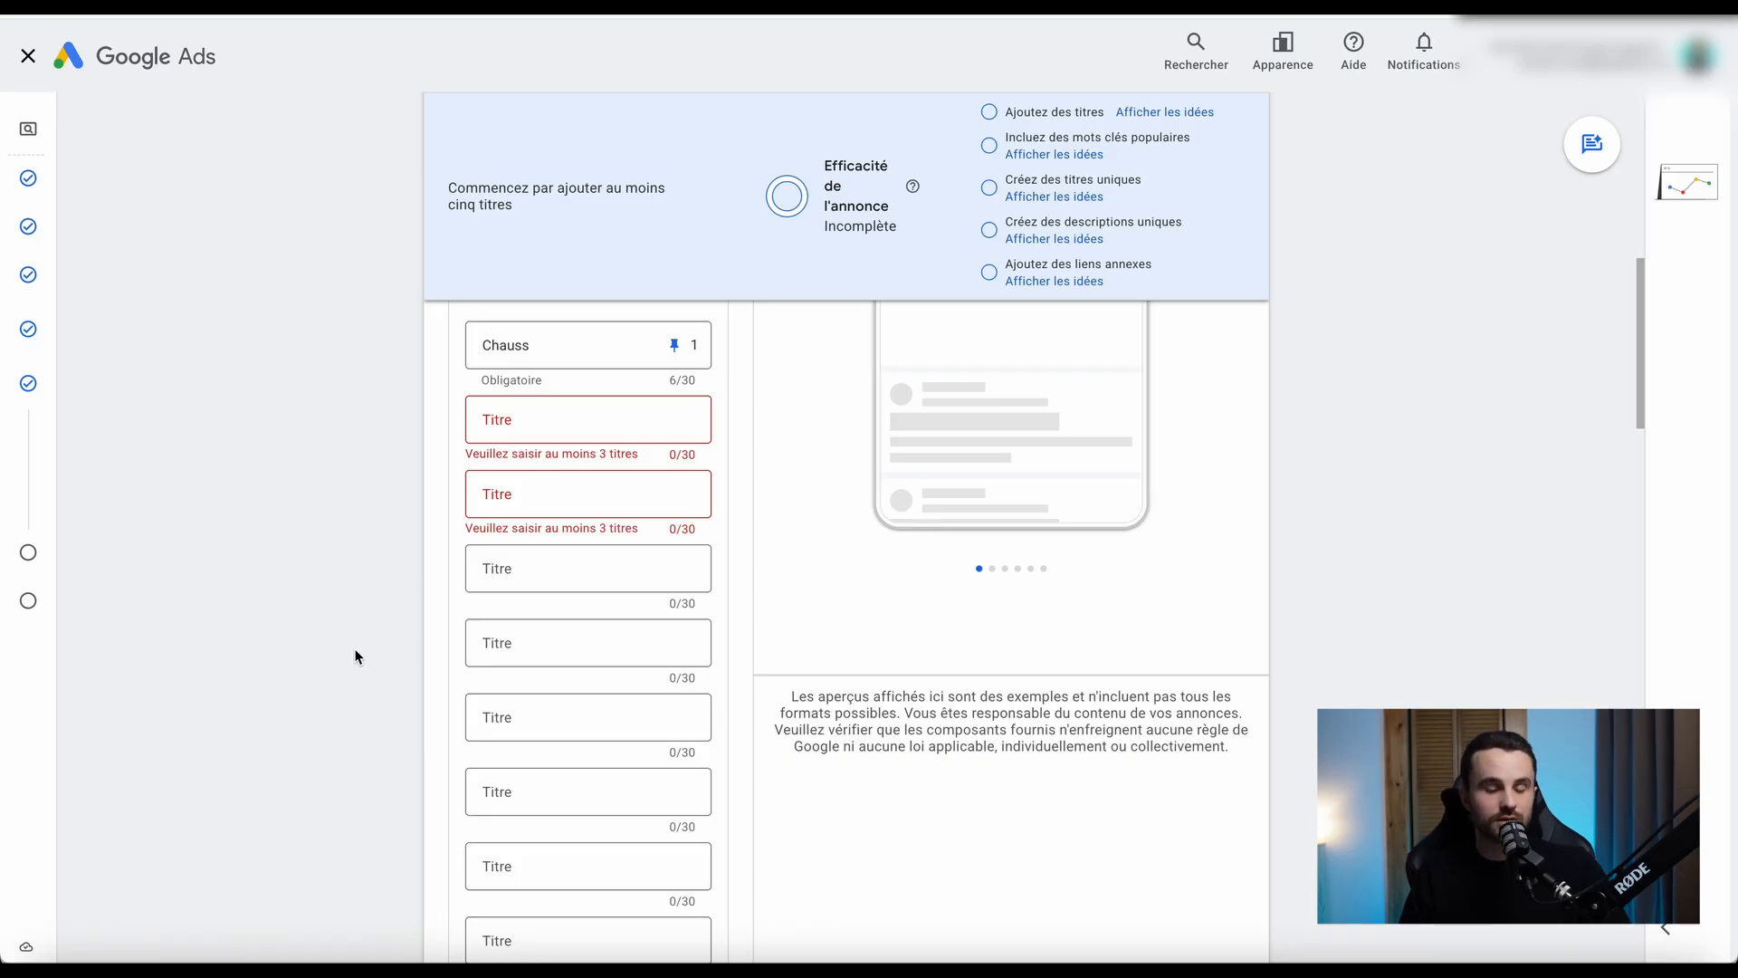
scroll(356, 657, down, 2)
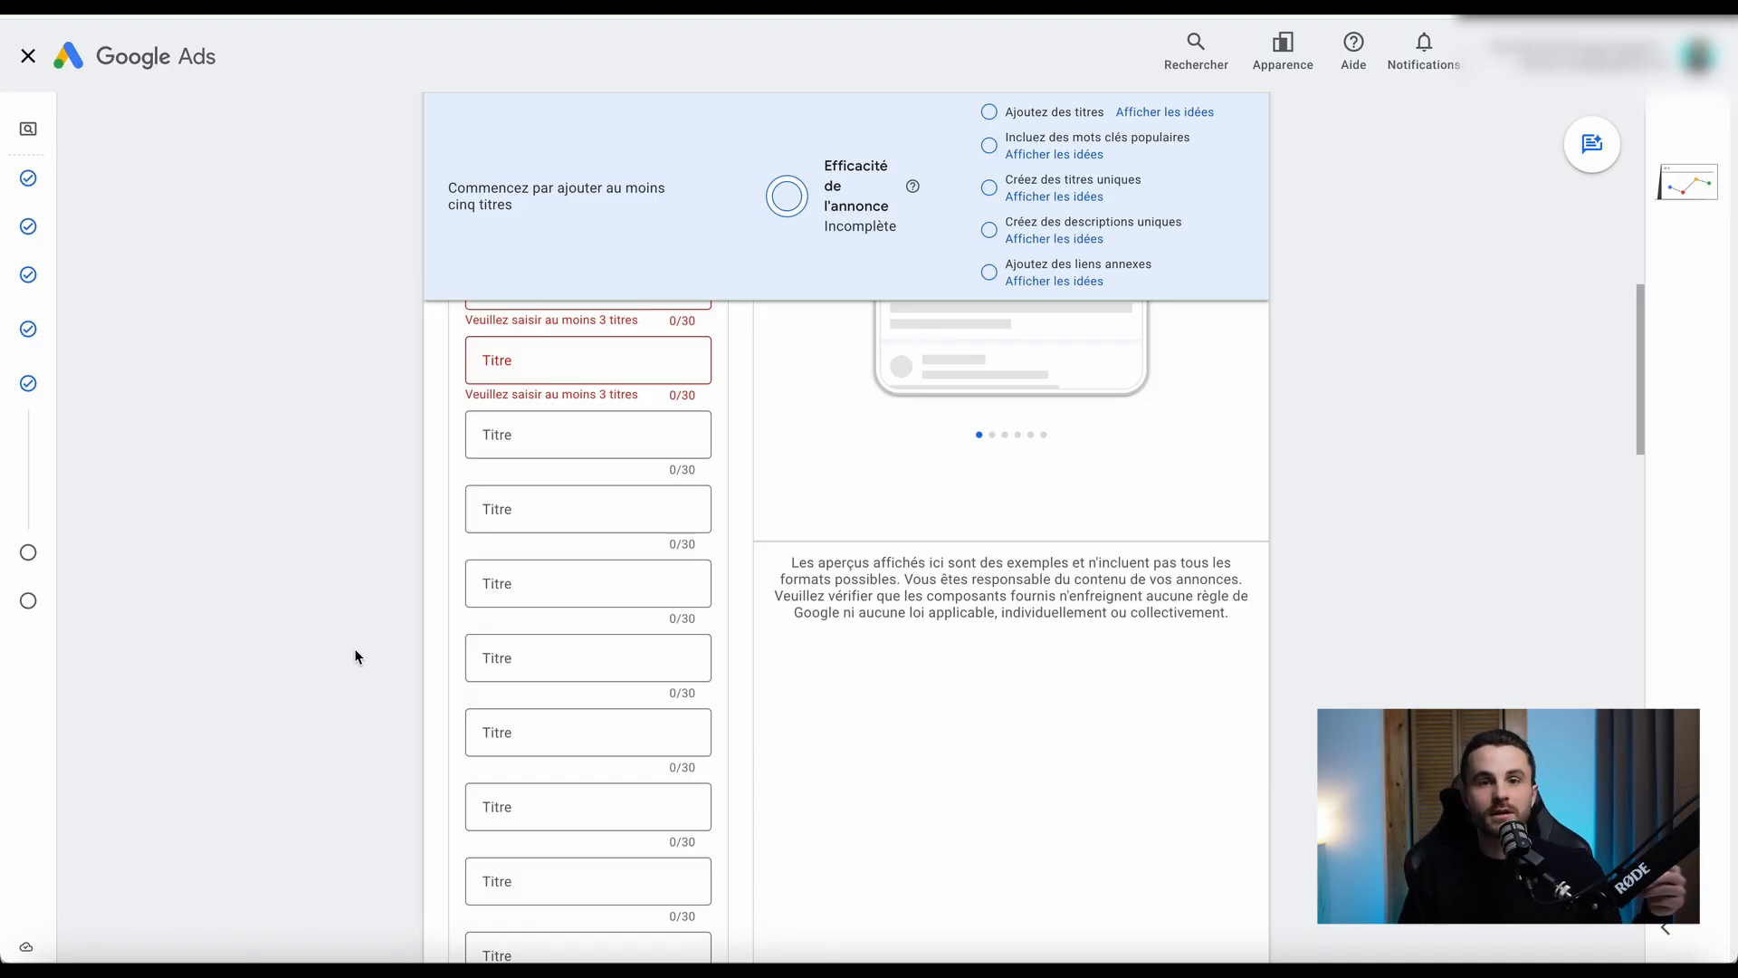
scroll(355, 656, down, 10)
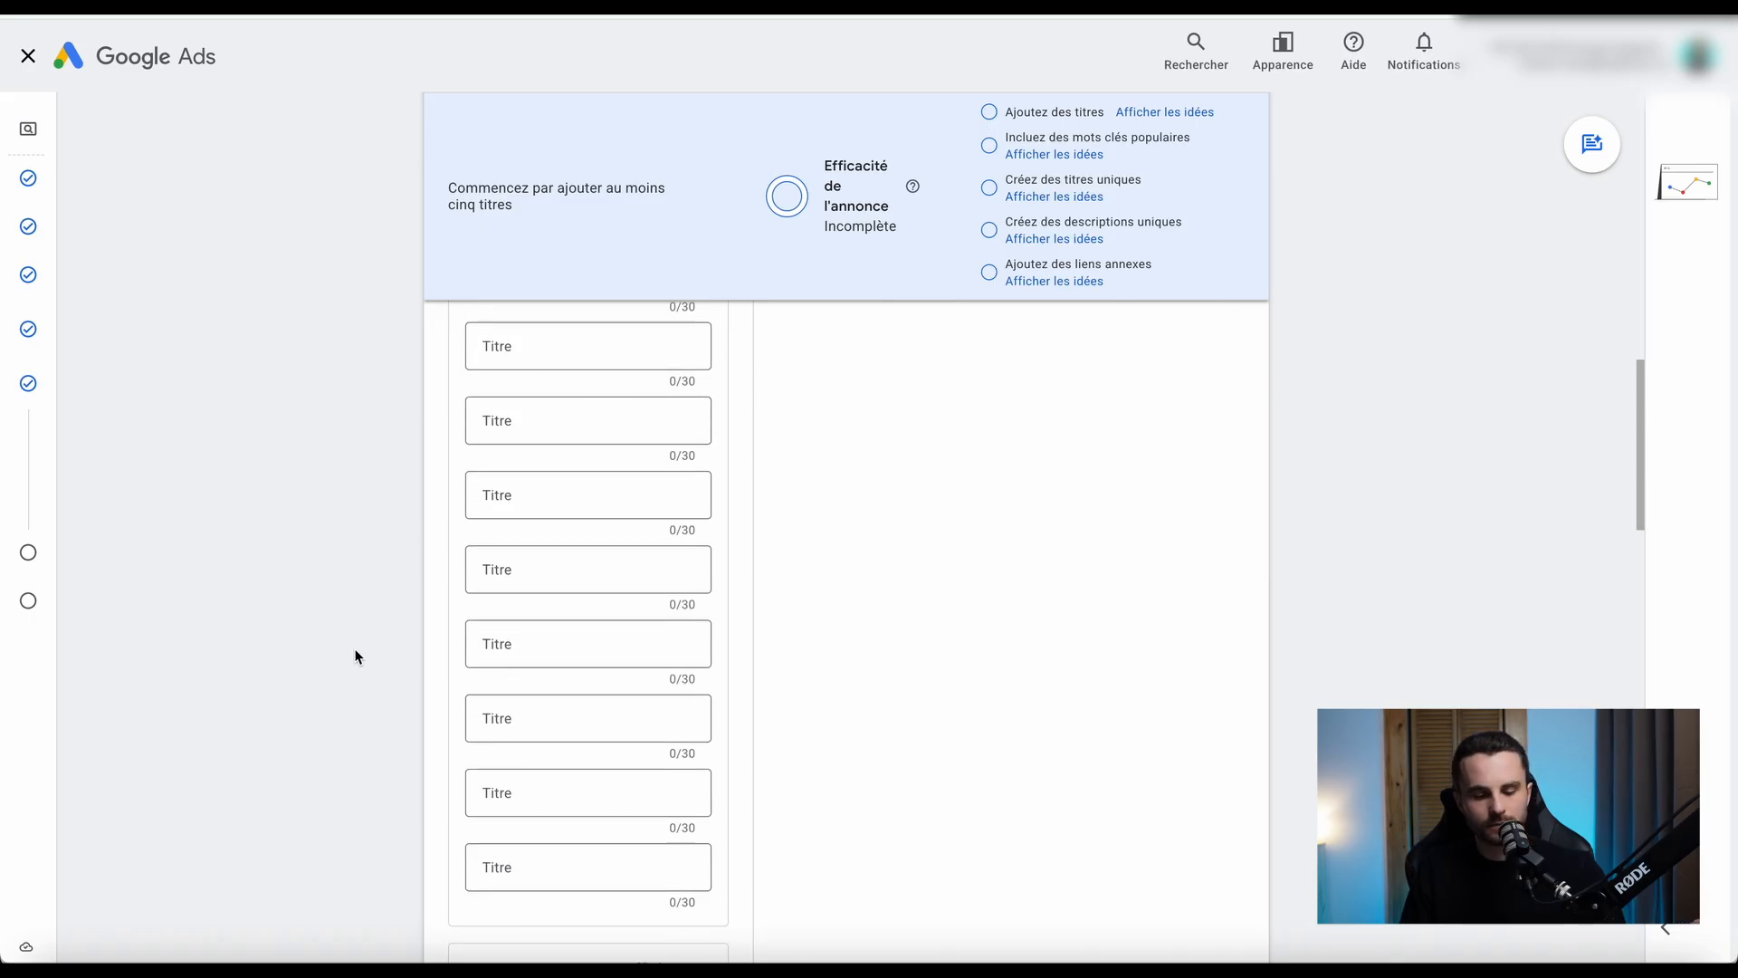
scroll(357, 566, down, 4)
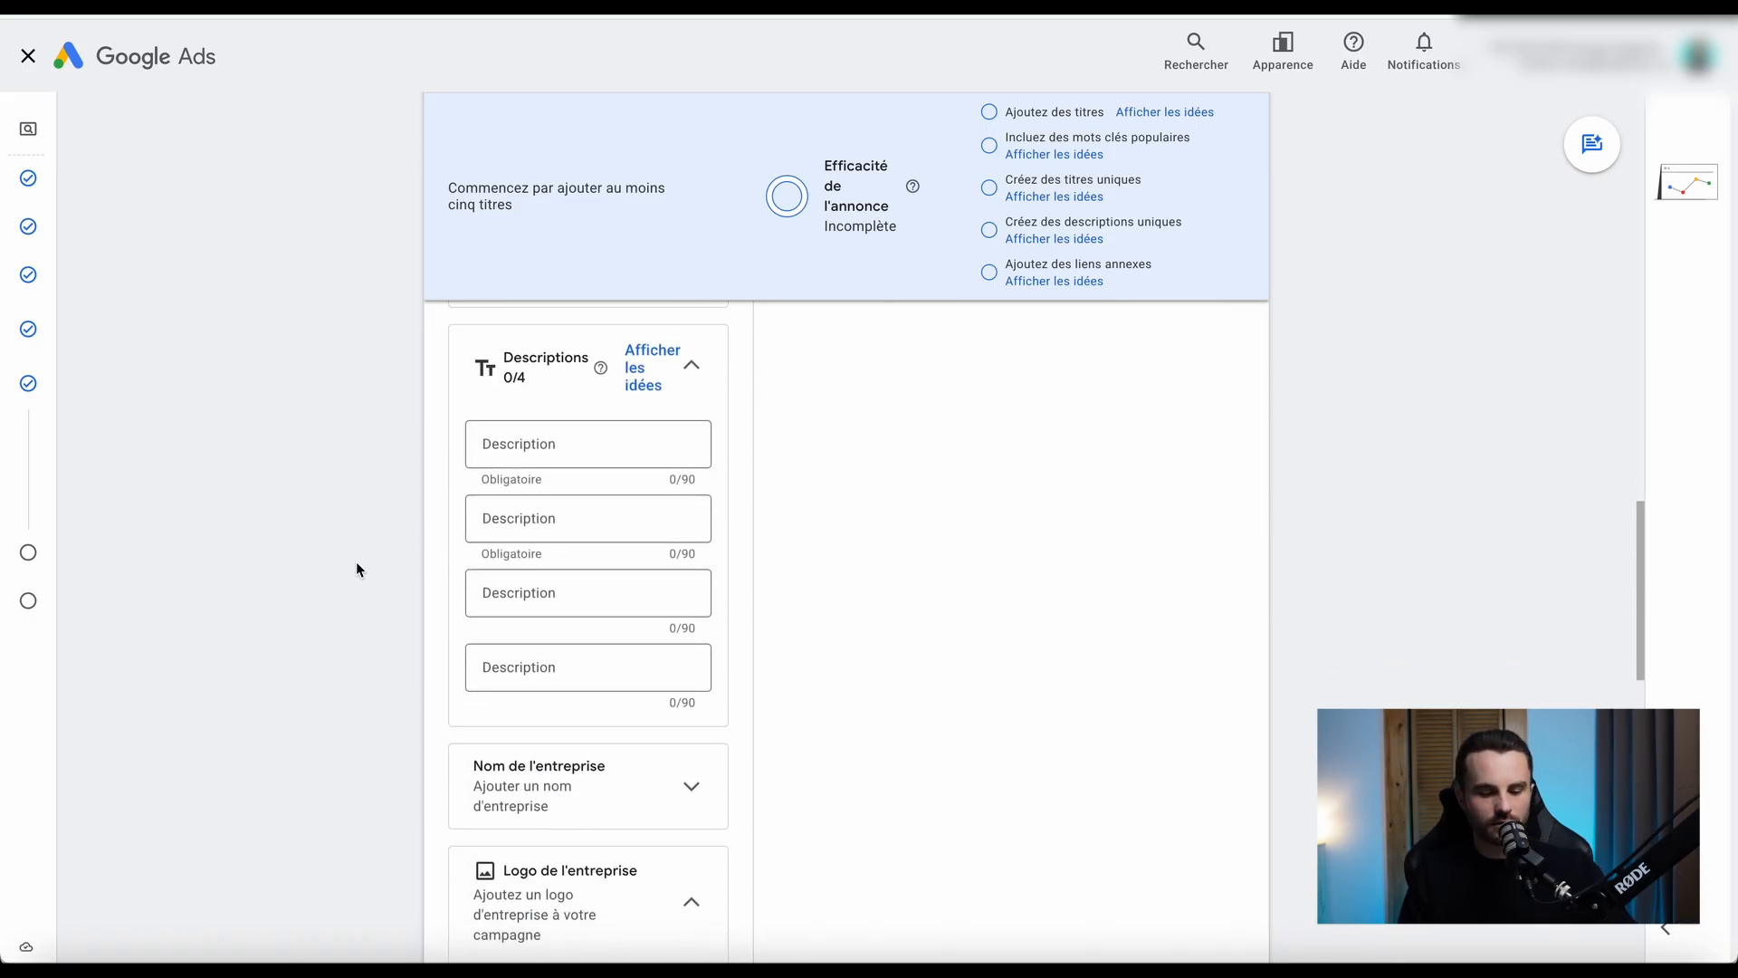
scroll(357, 569, down, 1)
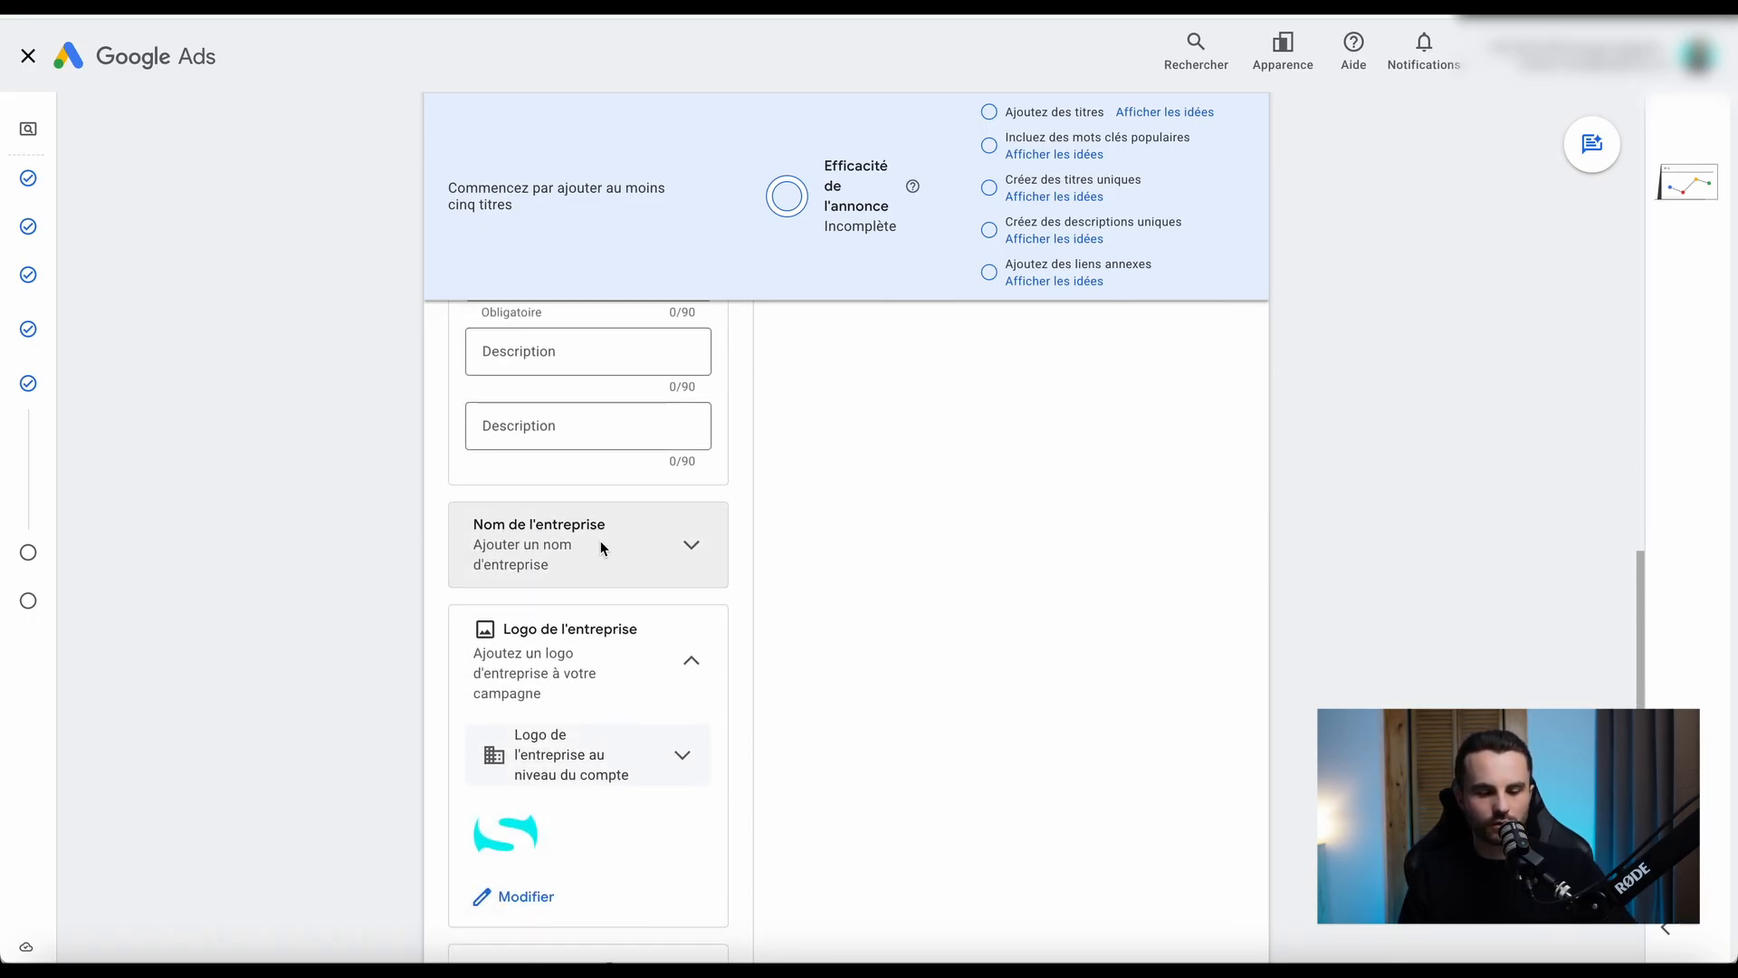
scroll(392, 601, down, 2)
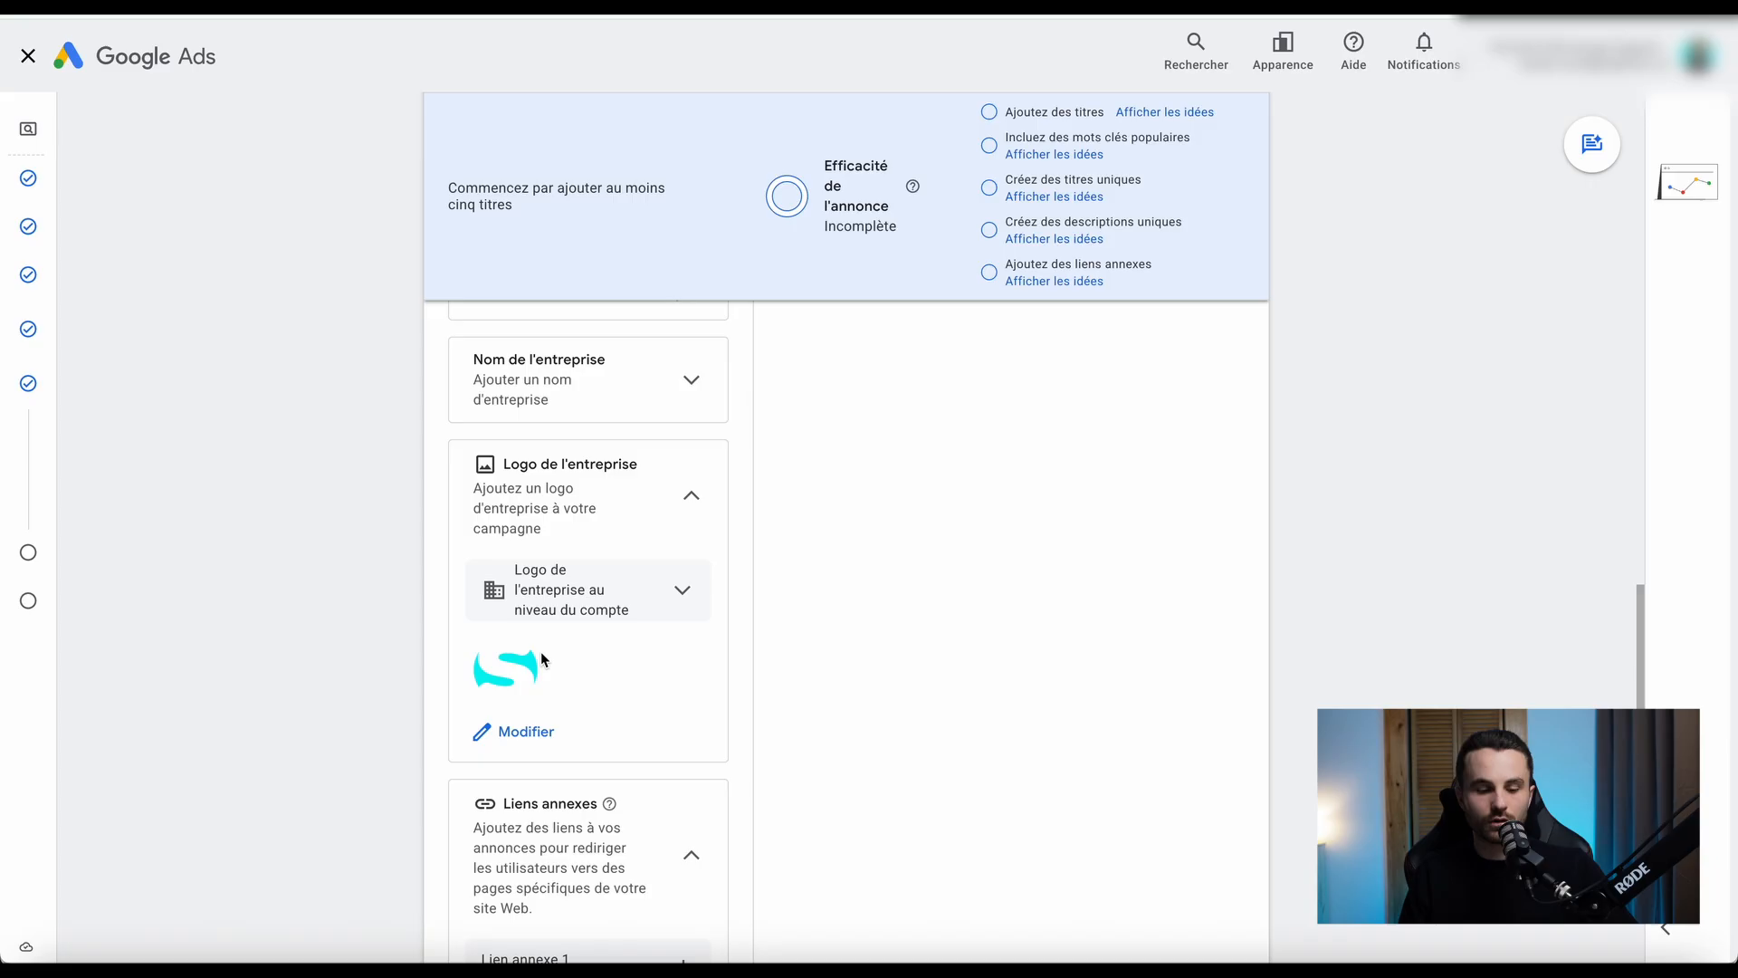
scroll(334, 603, down, 1)
scroll(334, 603, up, 1)
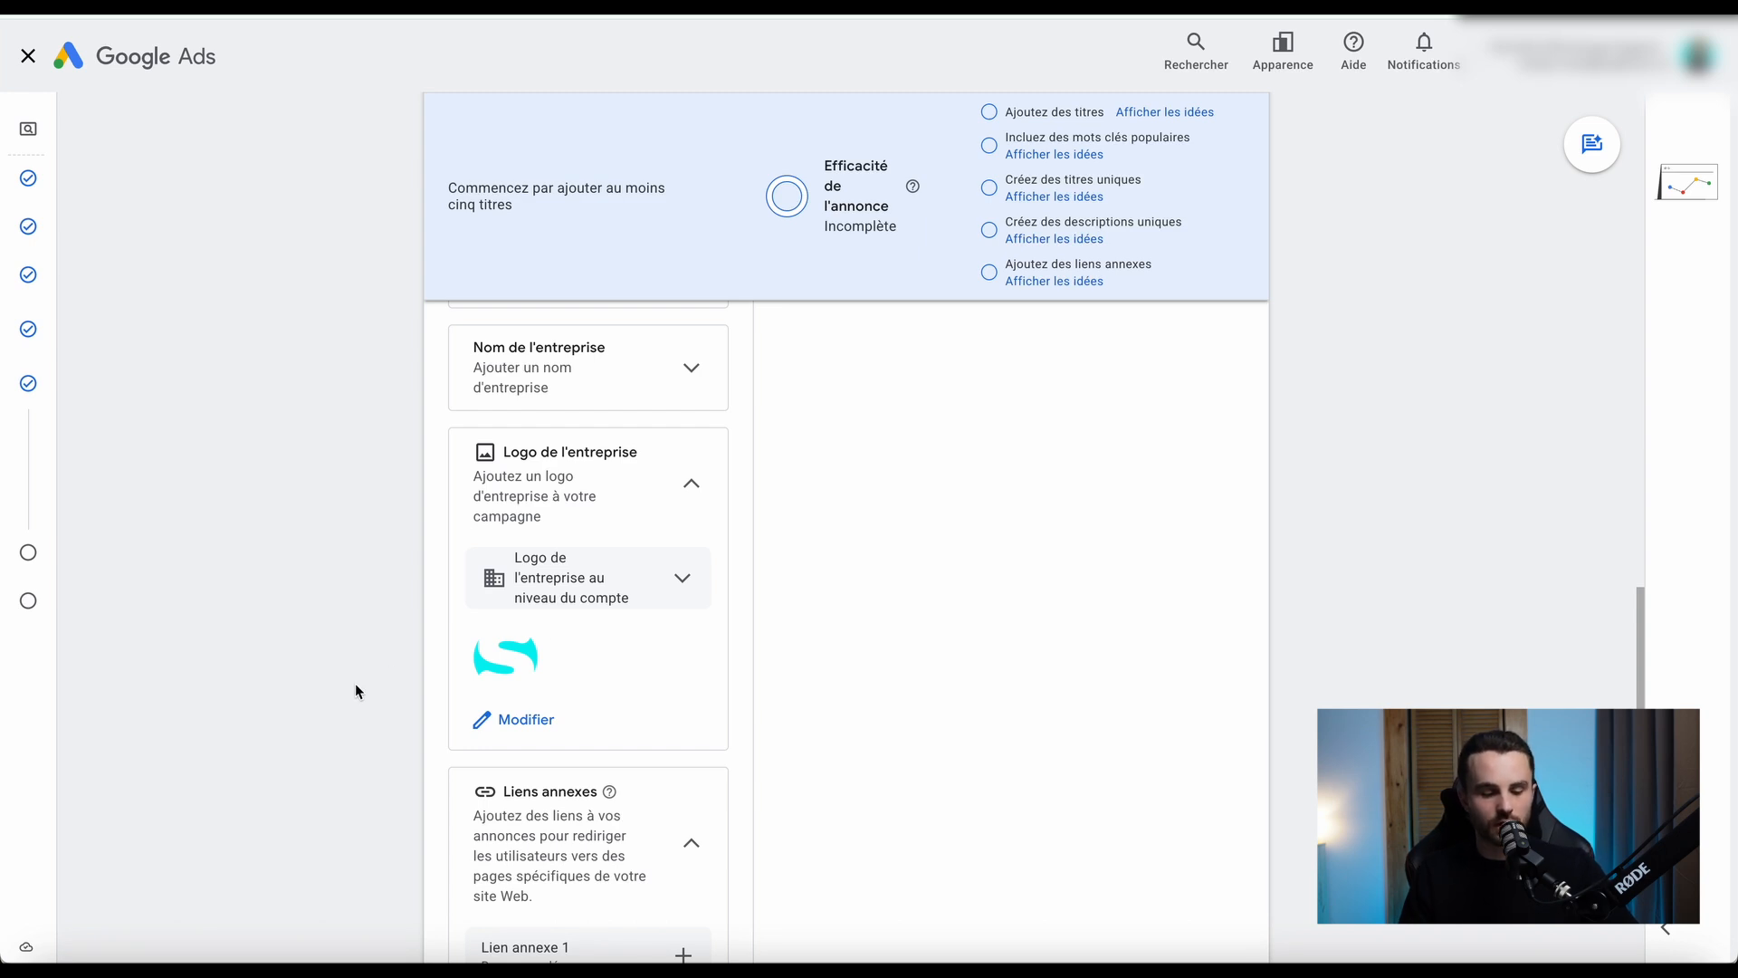
Open the form for Lien annexe 1 and go through its link text, two description lines and final URL fields.
scroll(355, 692, down, 5)
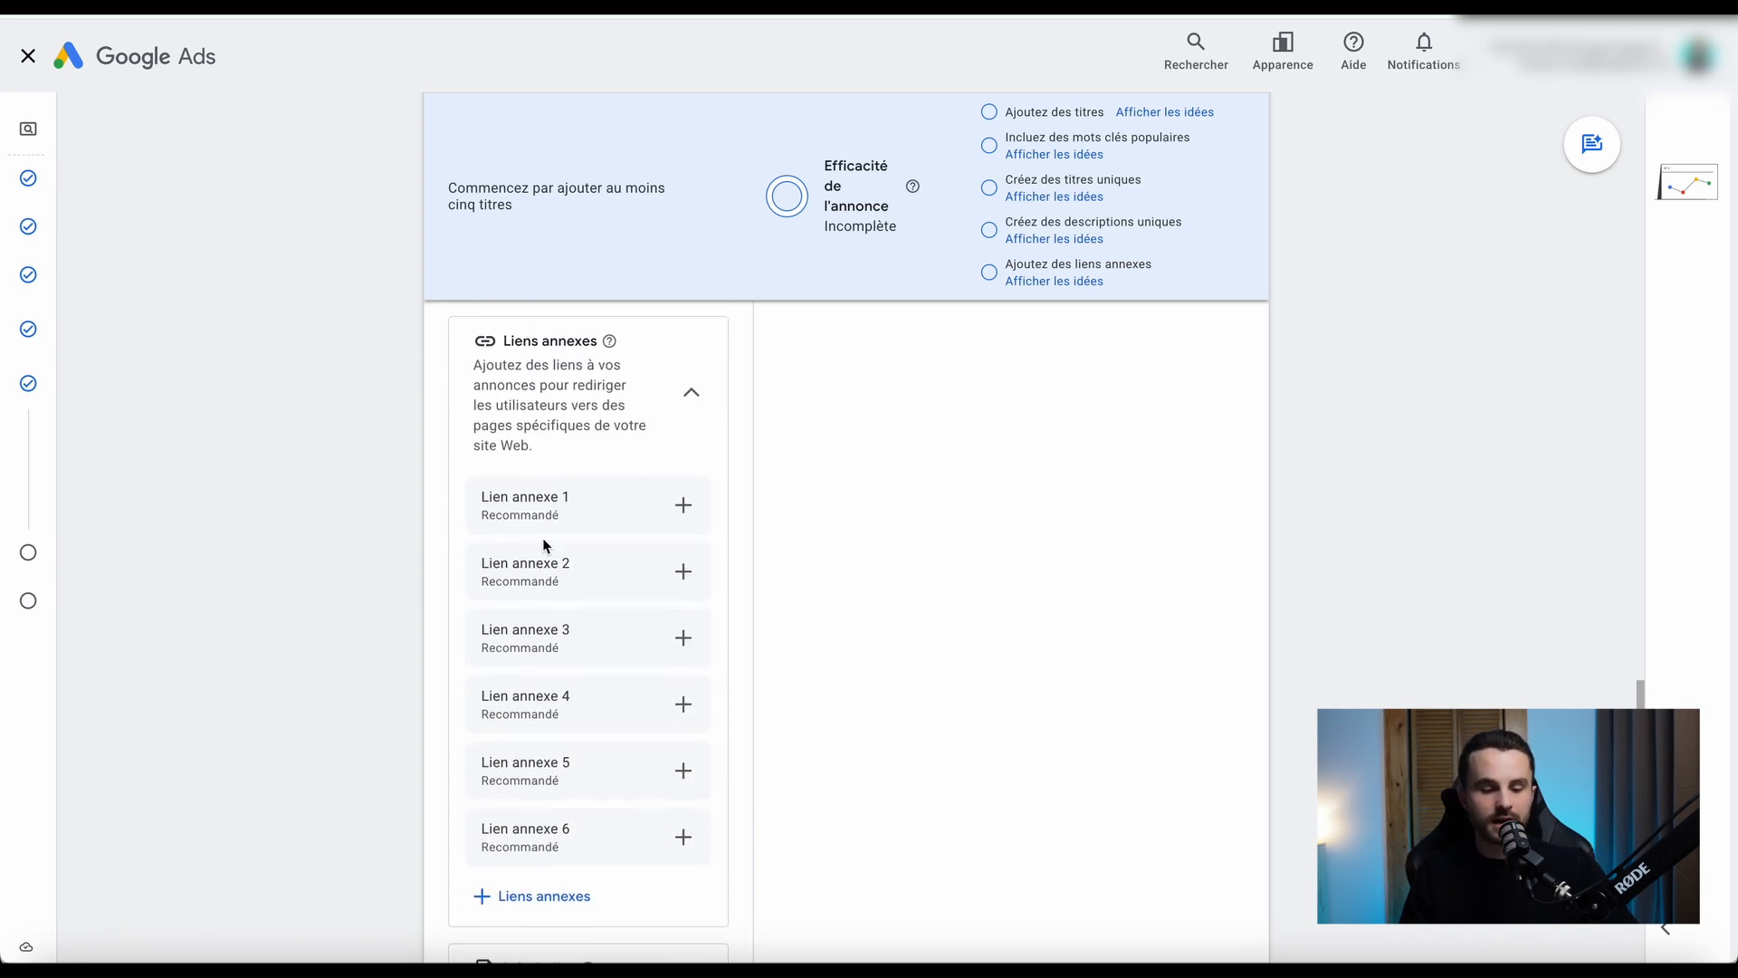
click(686, 504)
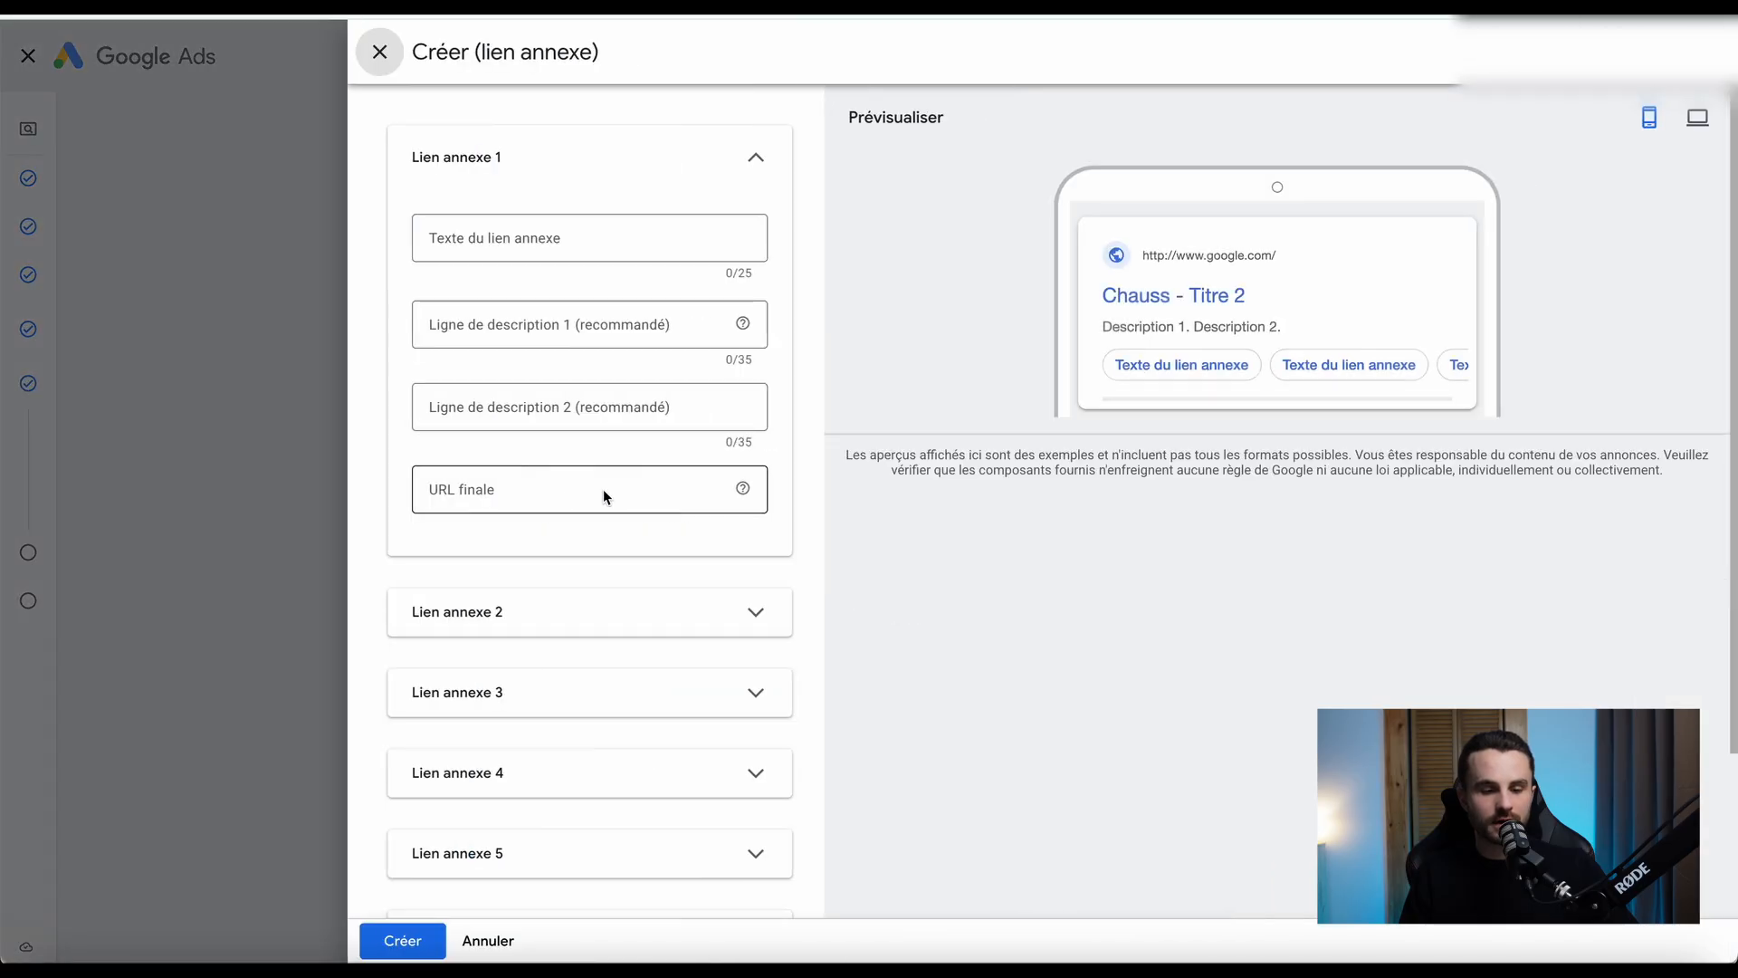
click(508, 240)
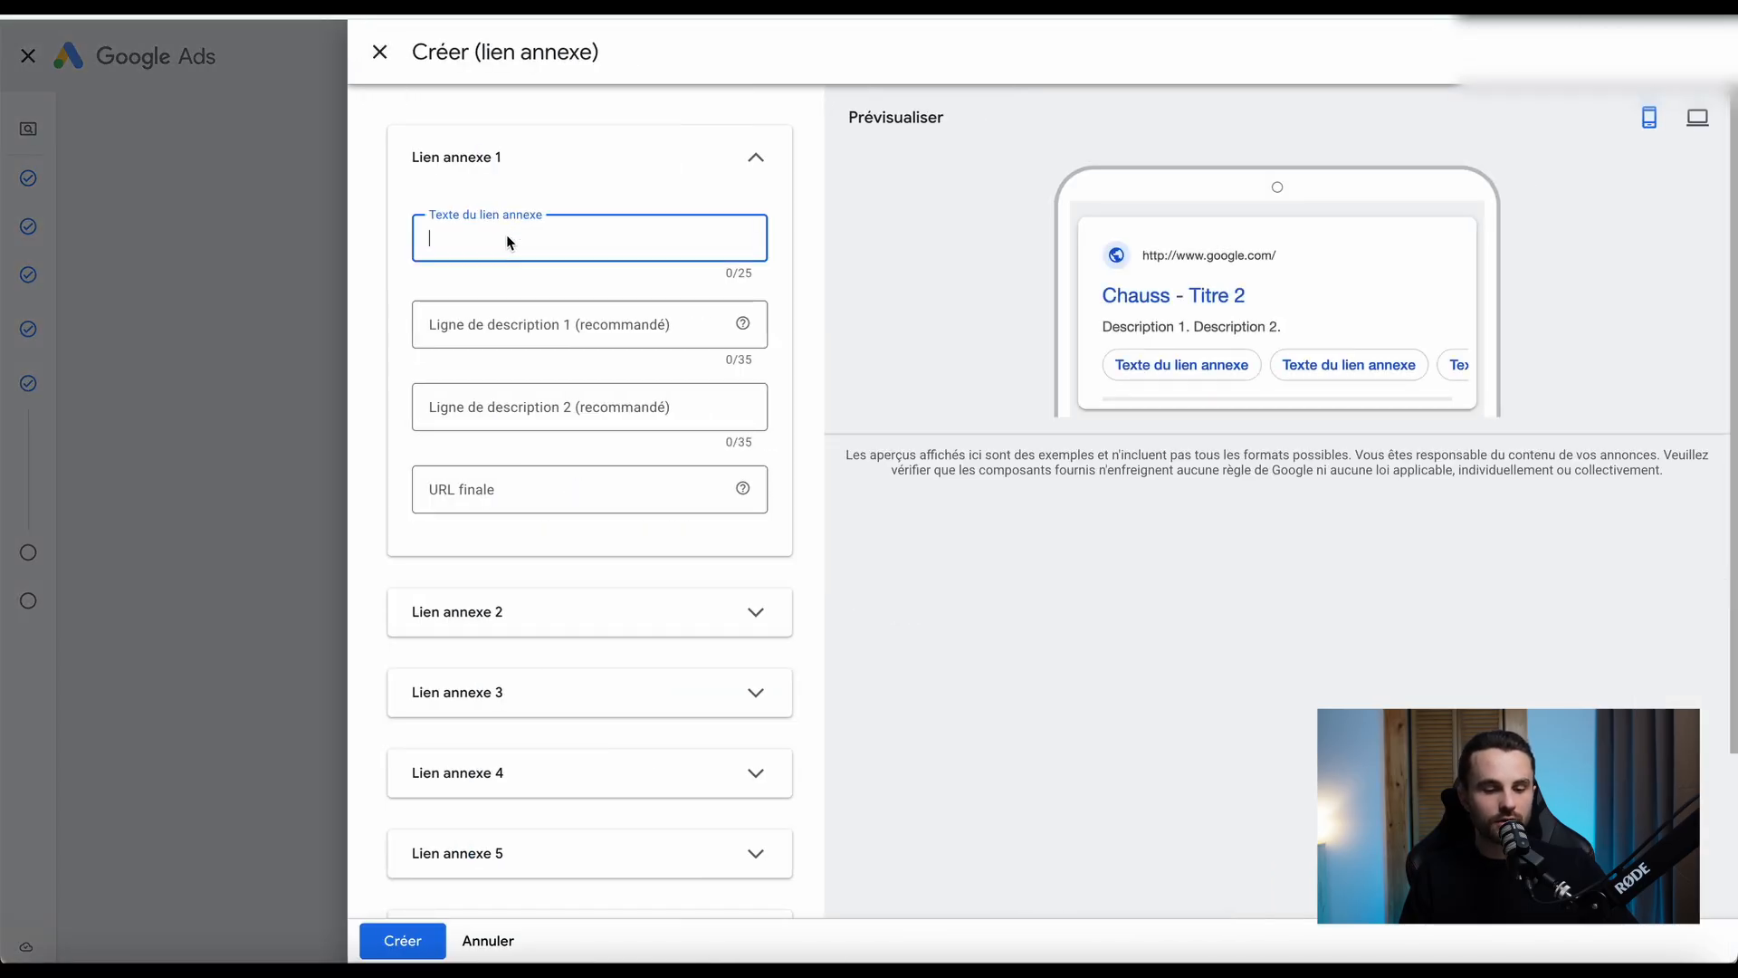
click(492, 323)
click(490, 406)
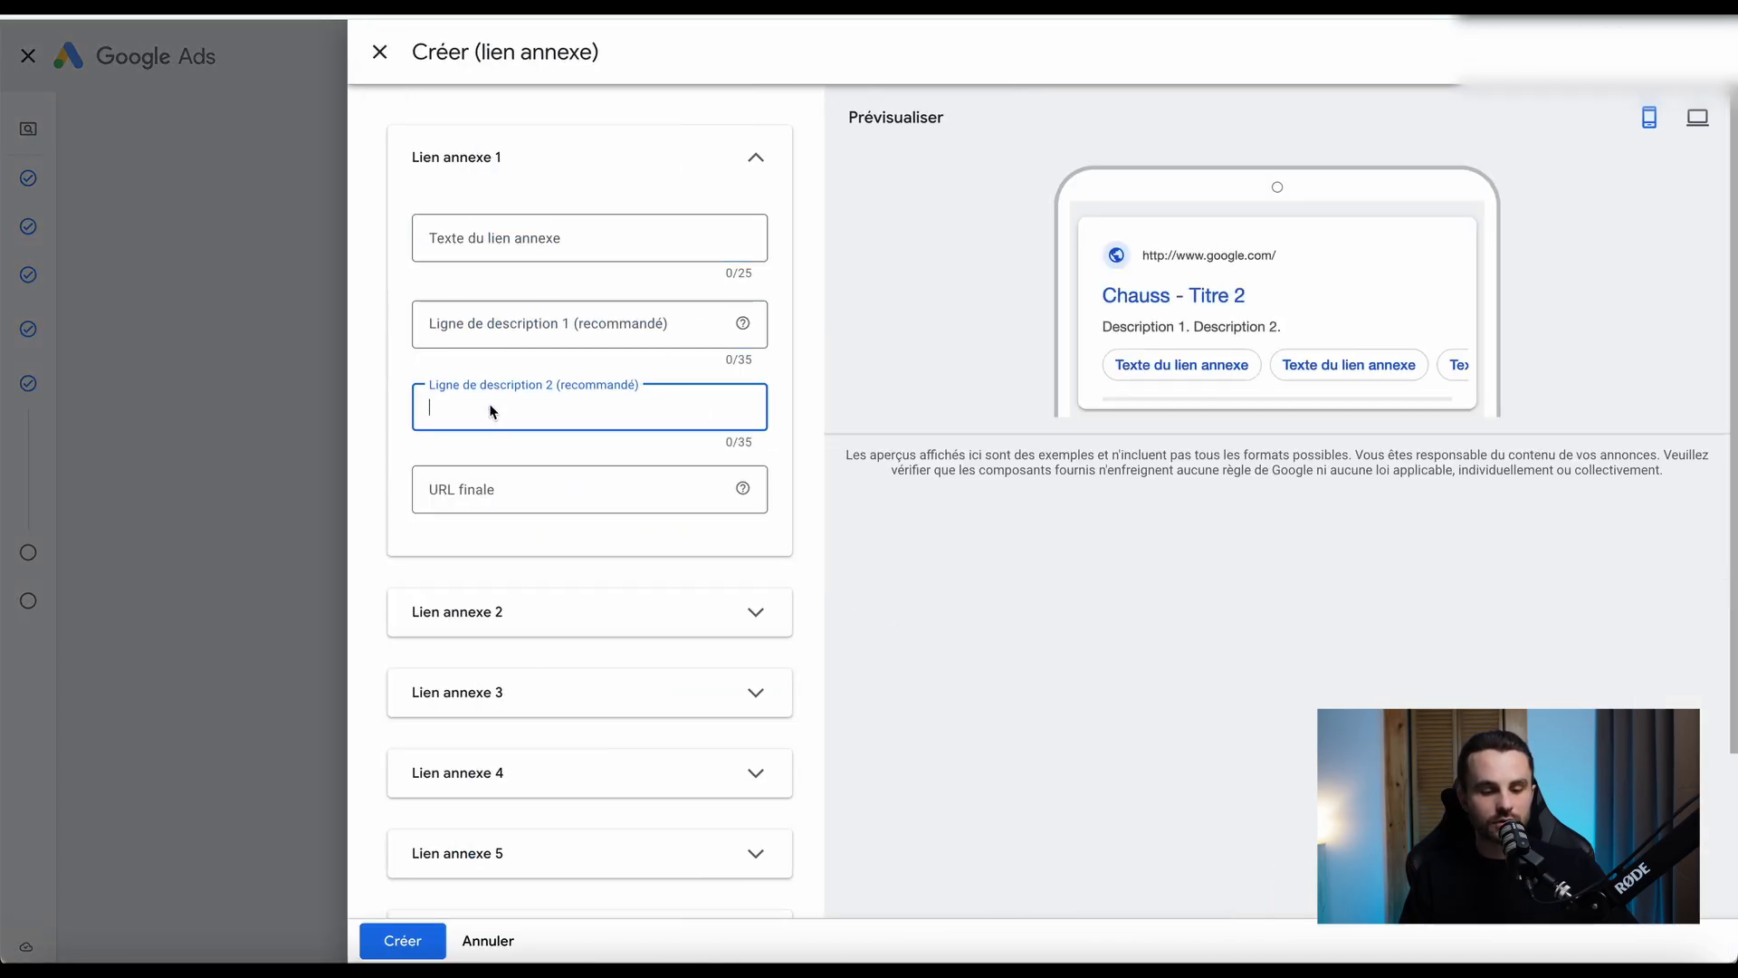
click(490, 494)
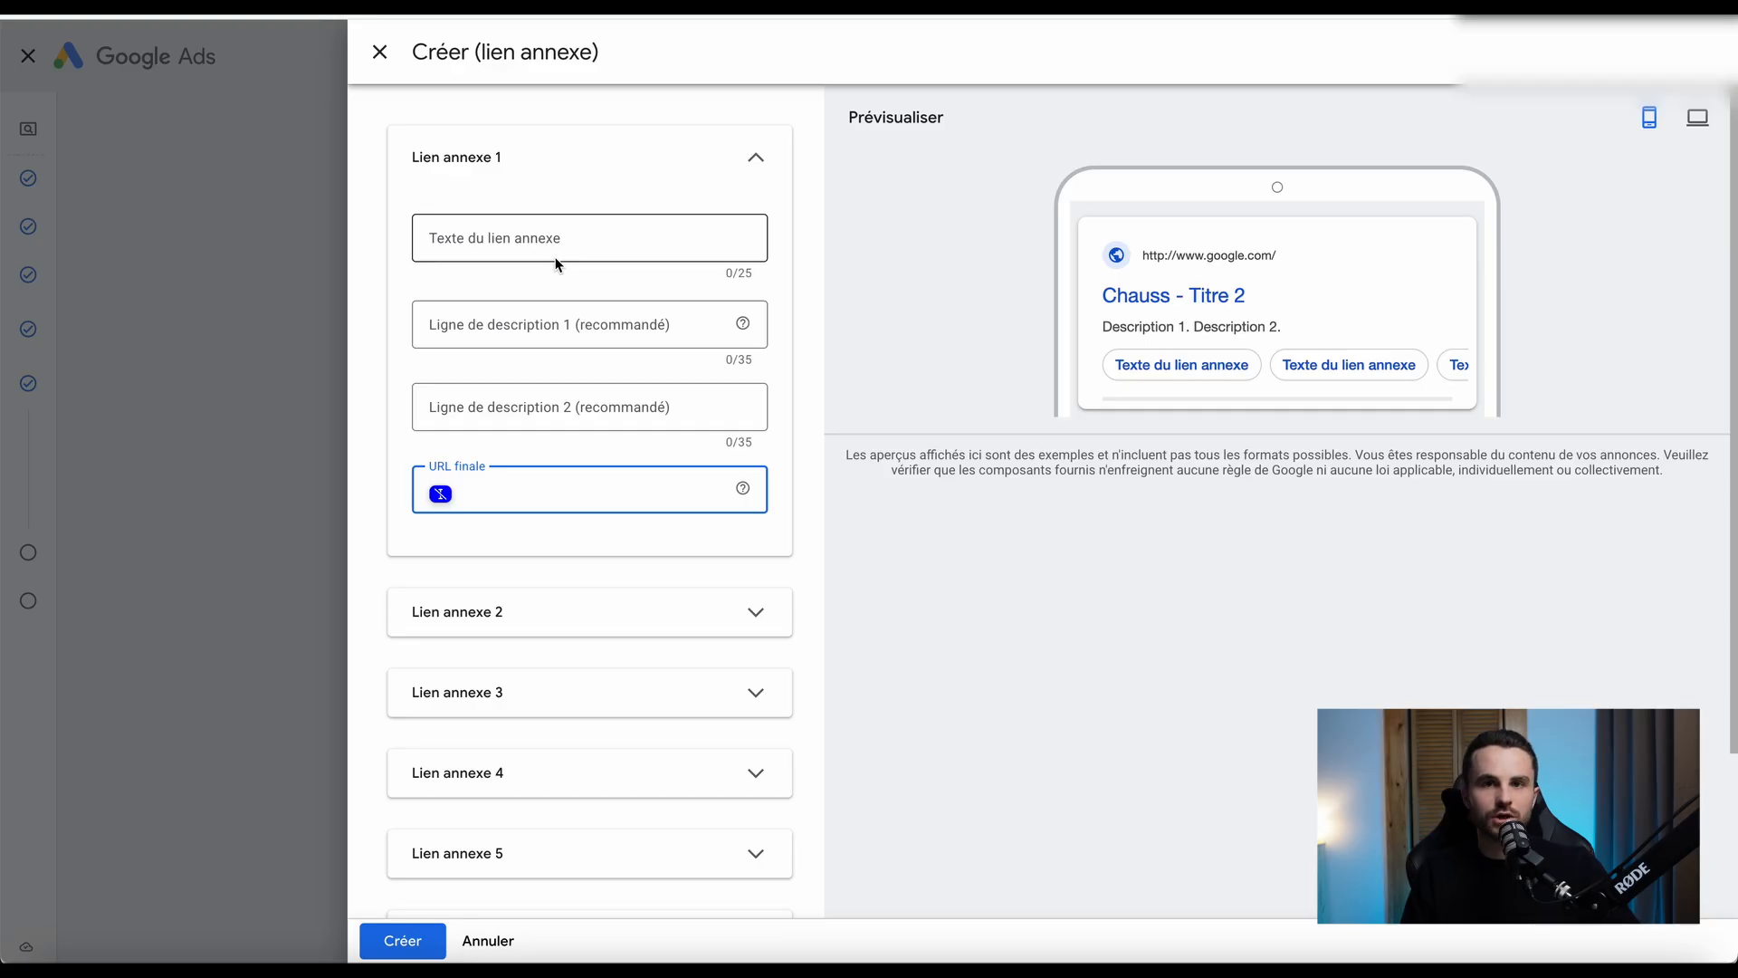
click(491, 241)
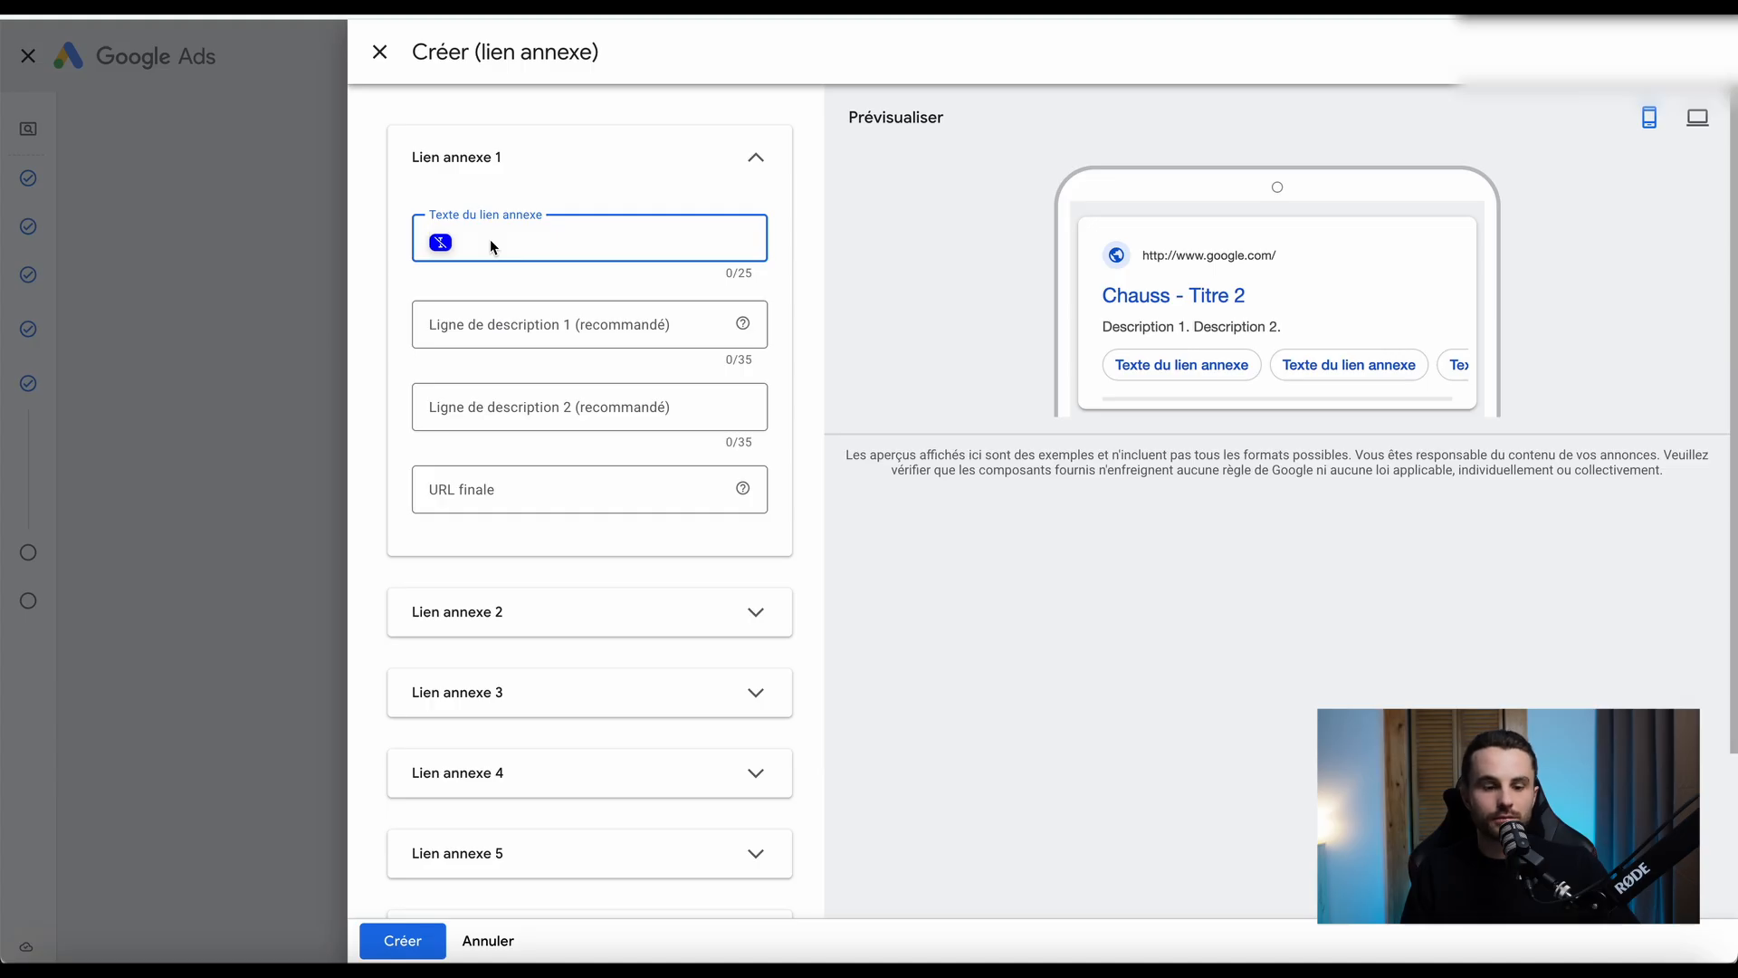
click(371, 369)
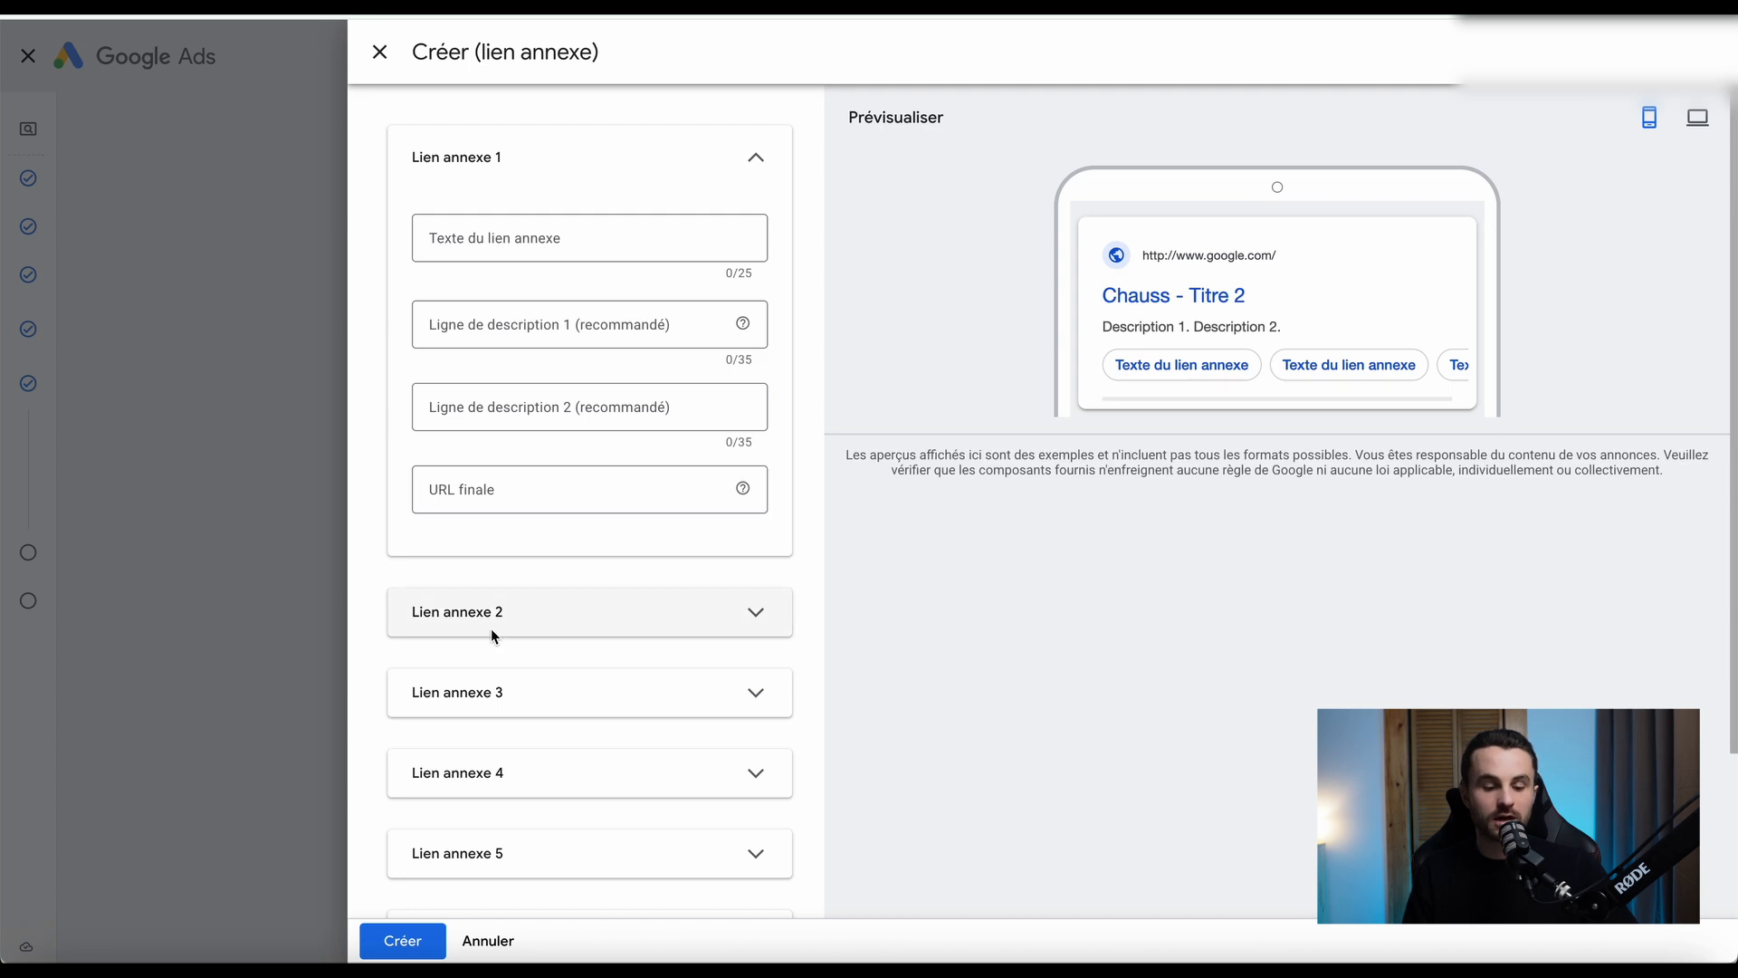
Expand the Lien annexe 2 fields and add an empty seventh sitelink, leaving the form without creating any.
scroll(372, 554, down, 2)
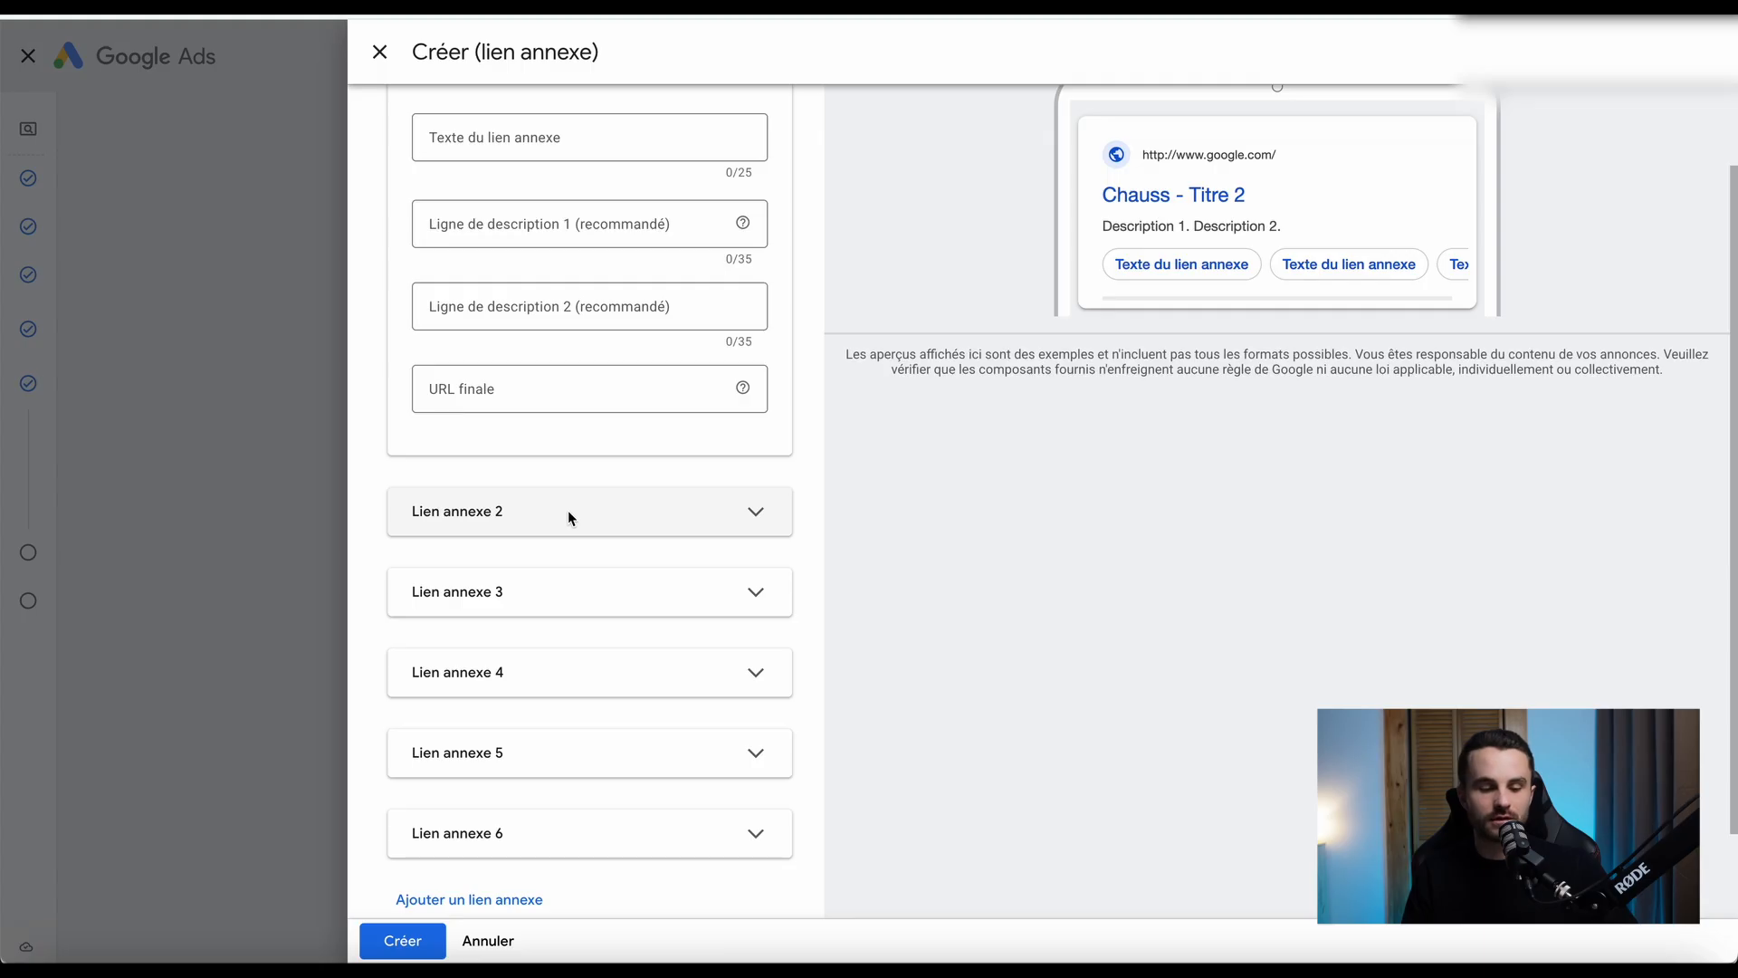
scroll(568, 510, up, 2)
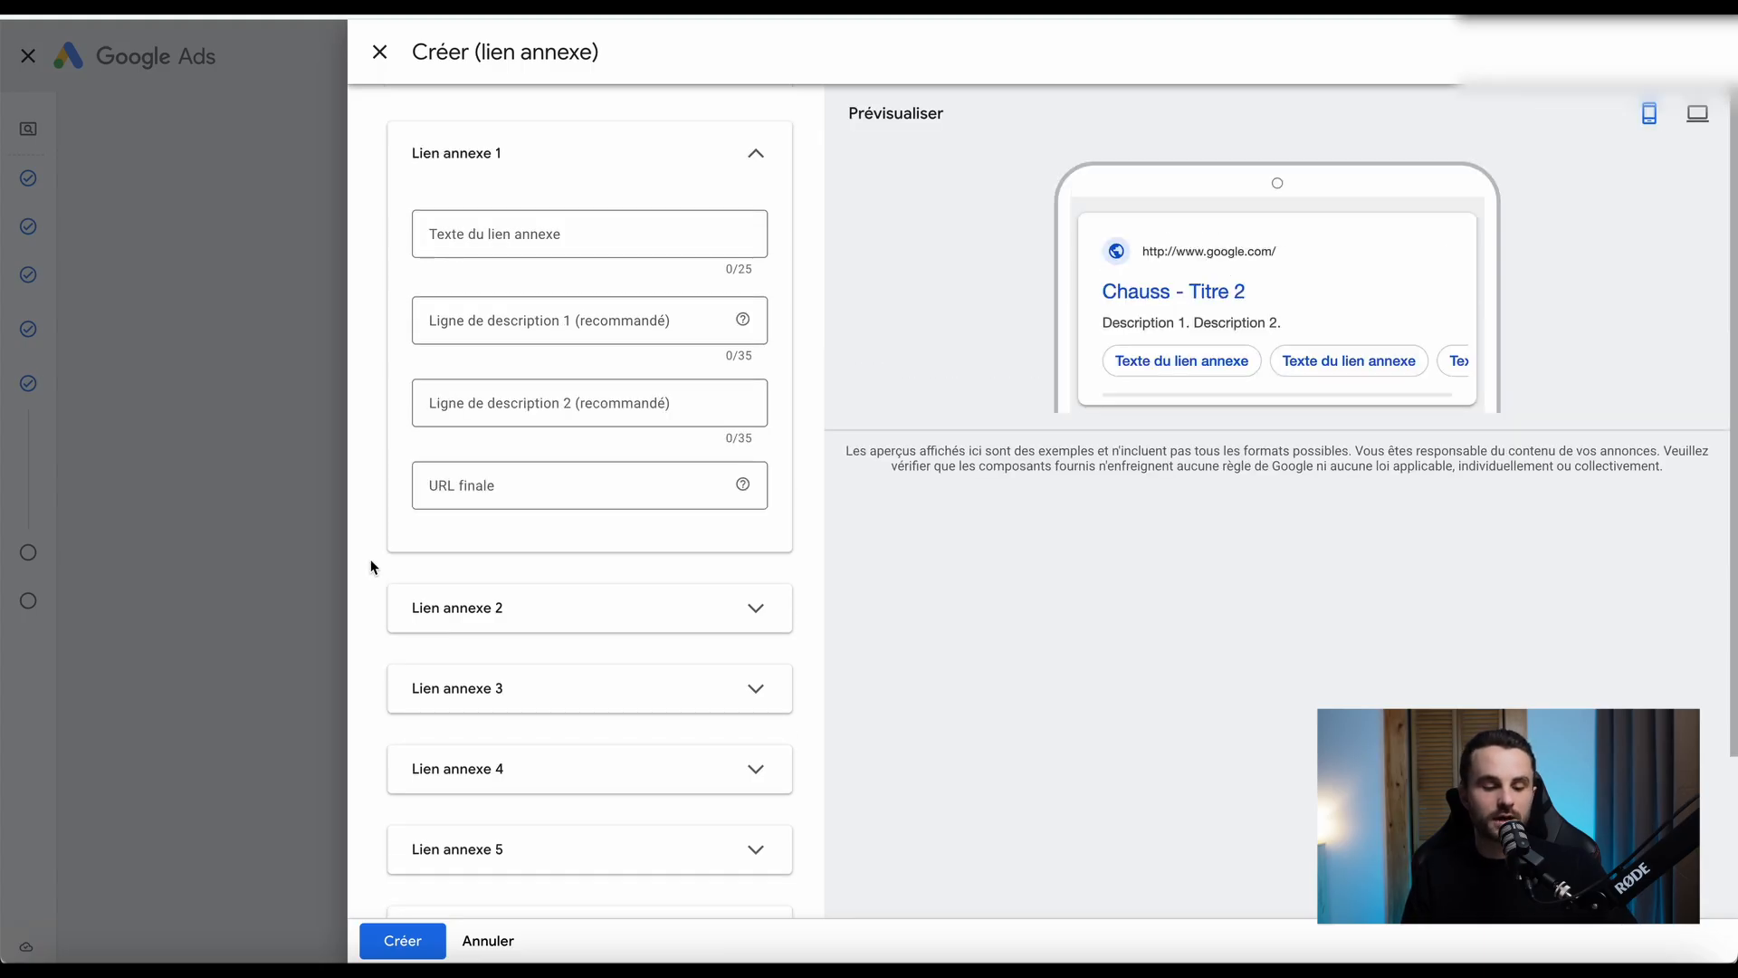
click(416, 617)
scroll(366, 625, down, 3)
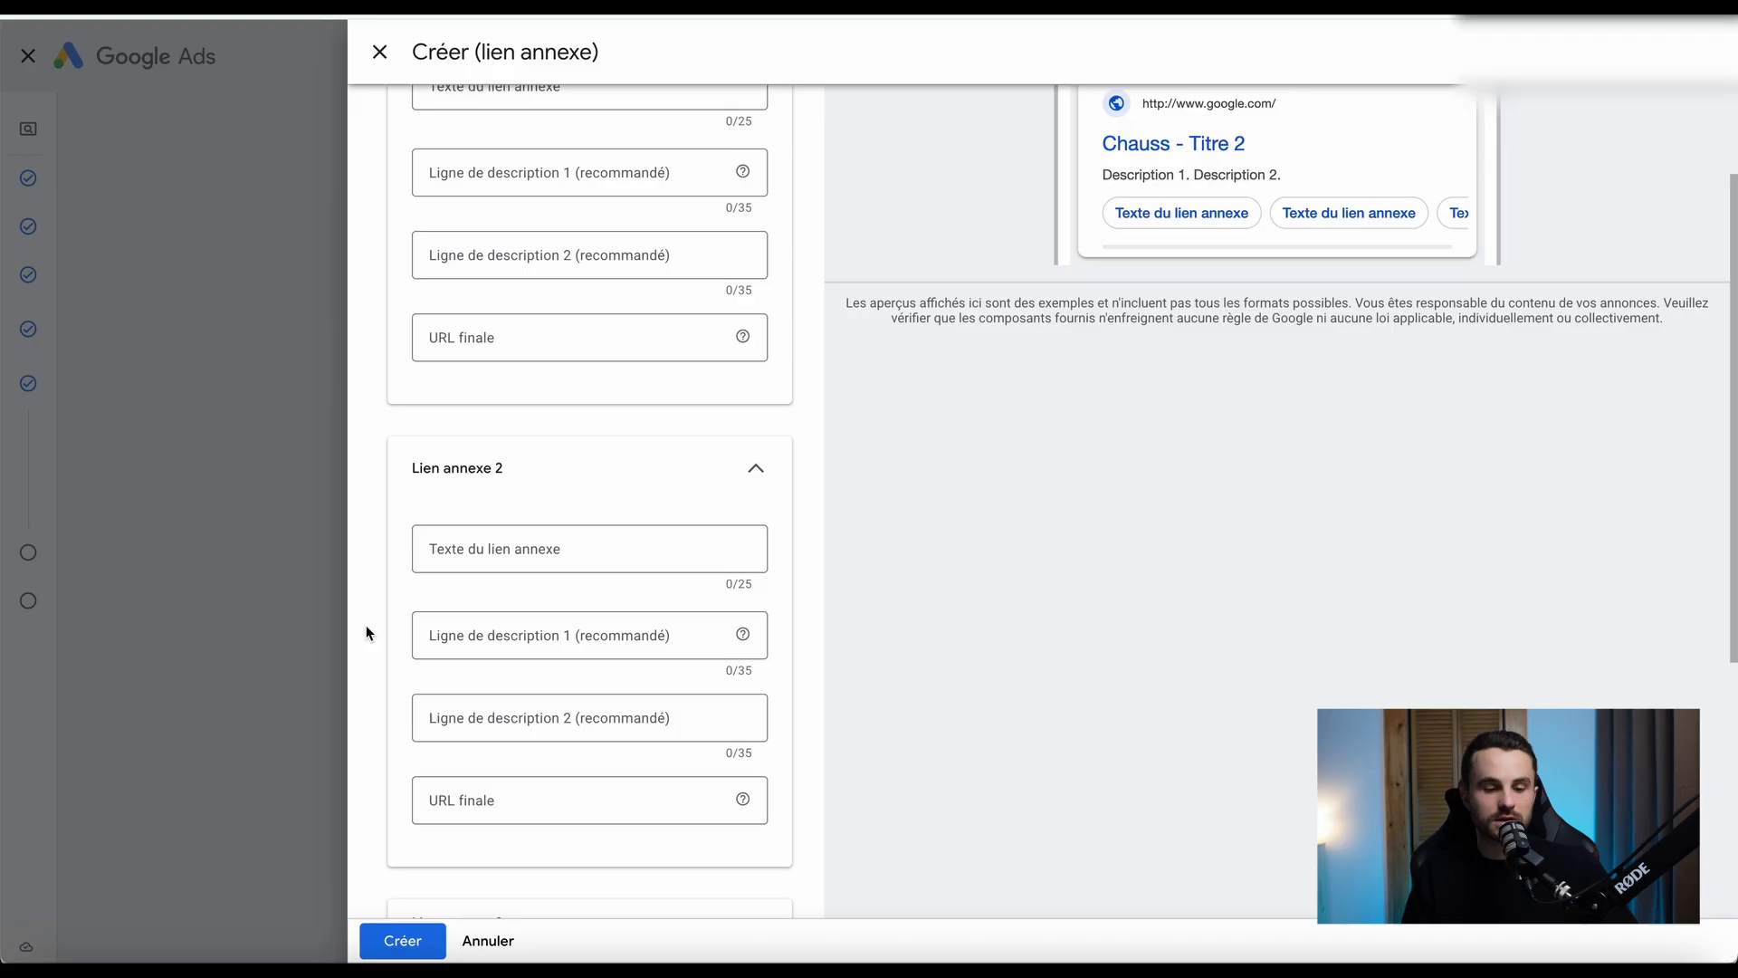
scroll(366, 625, down, 5)
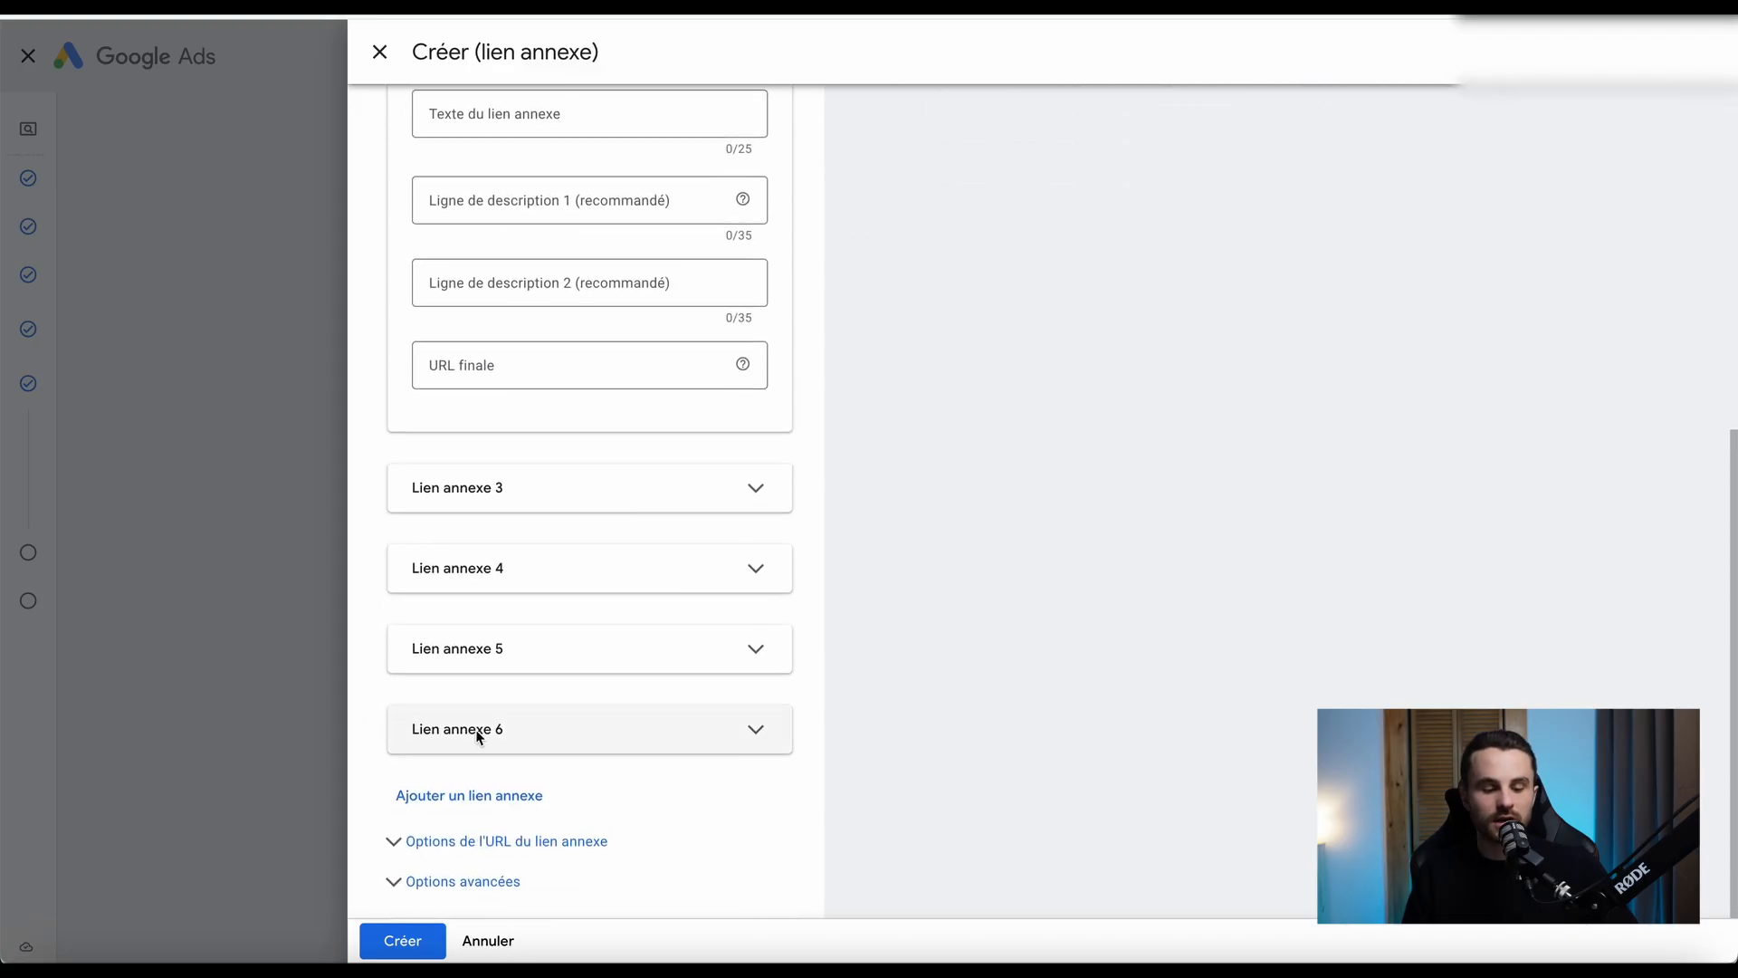
click(439, 795)
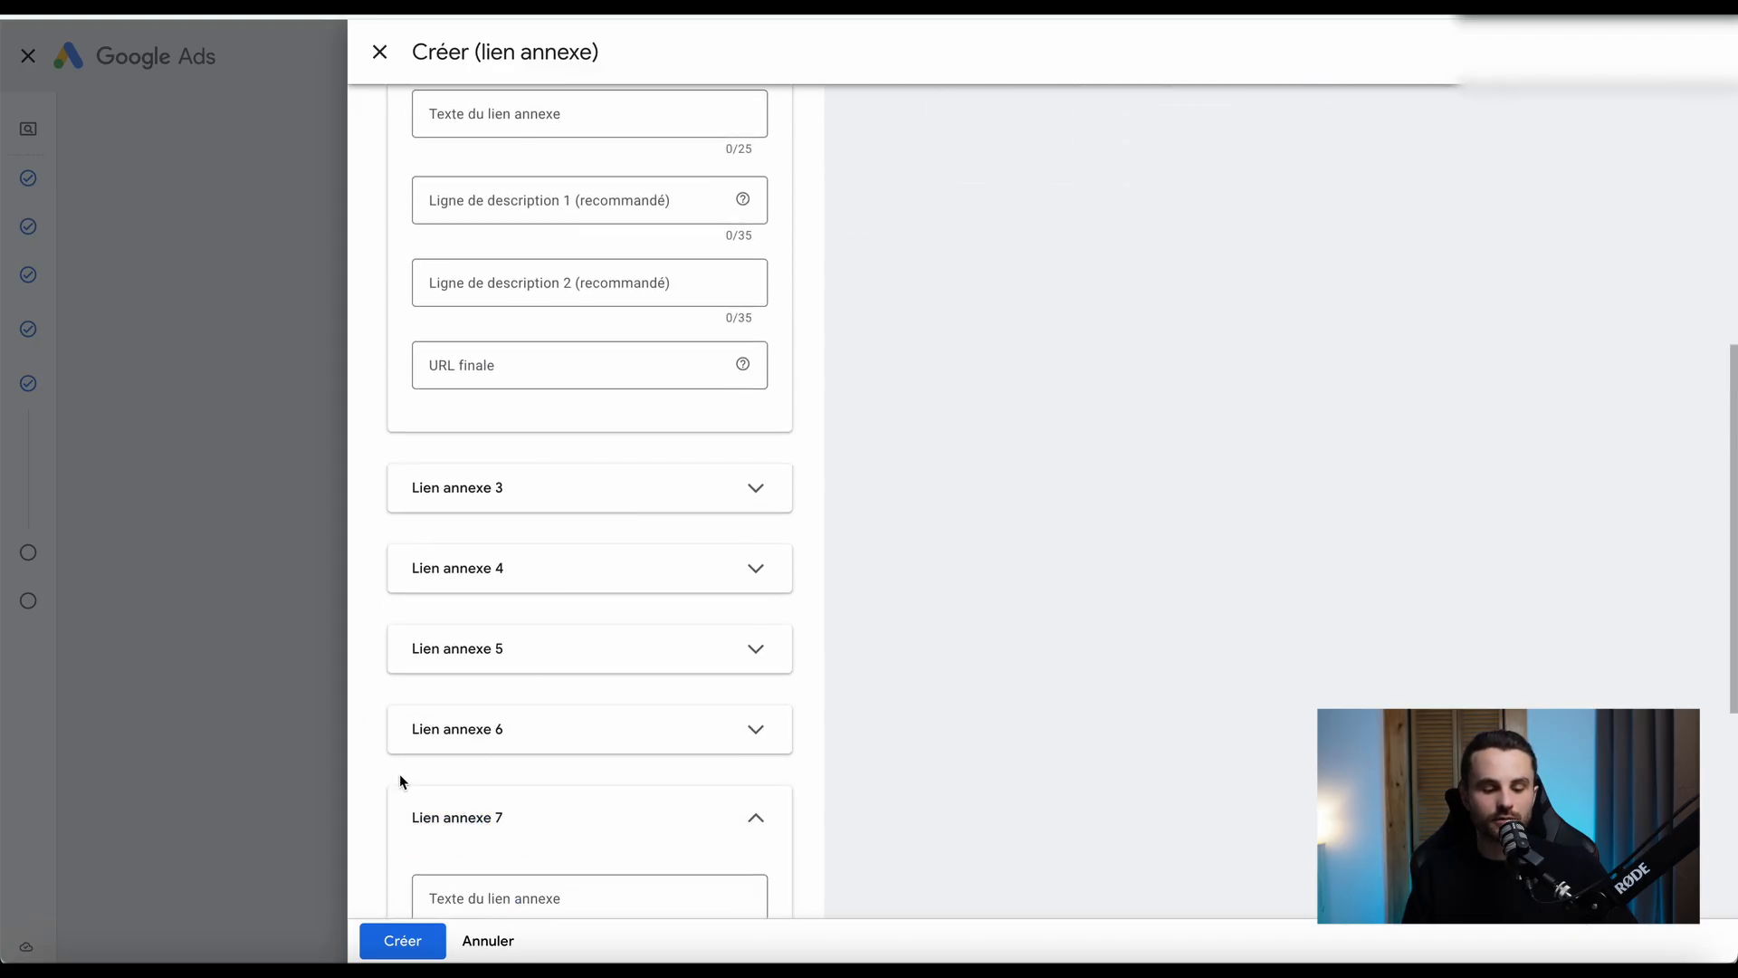
scroll(398, 779, down, 10)
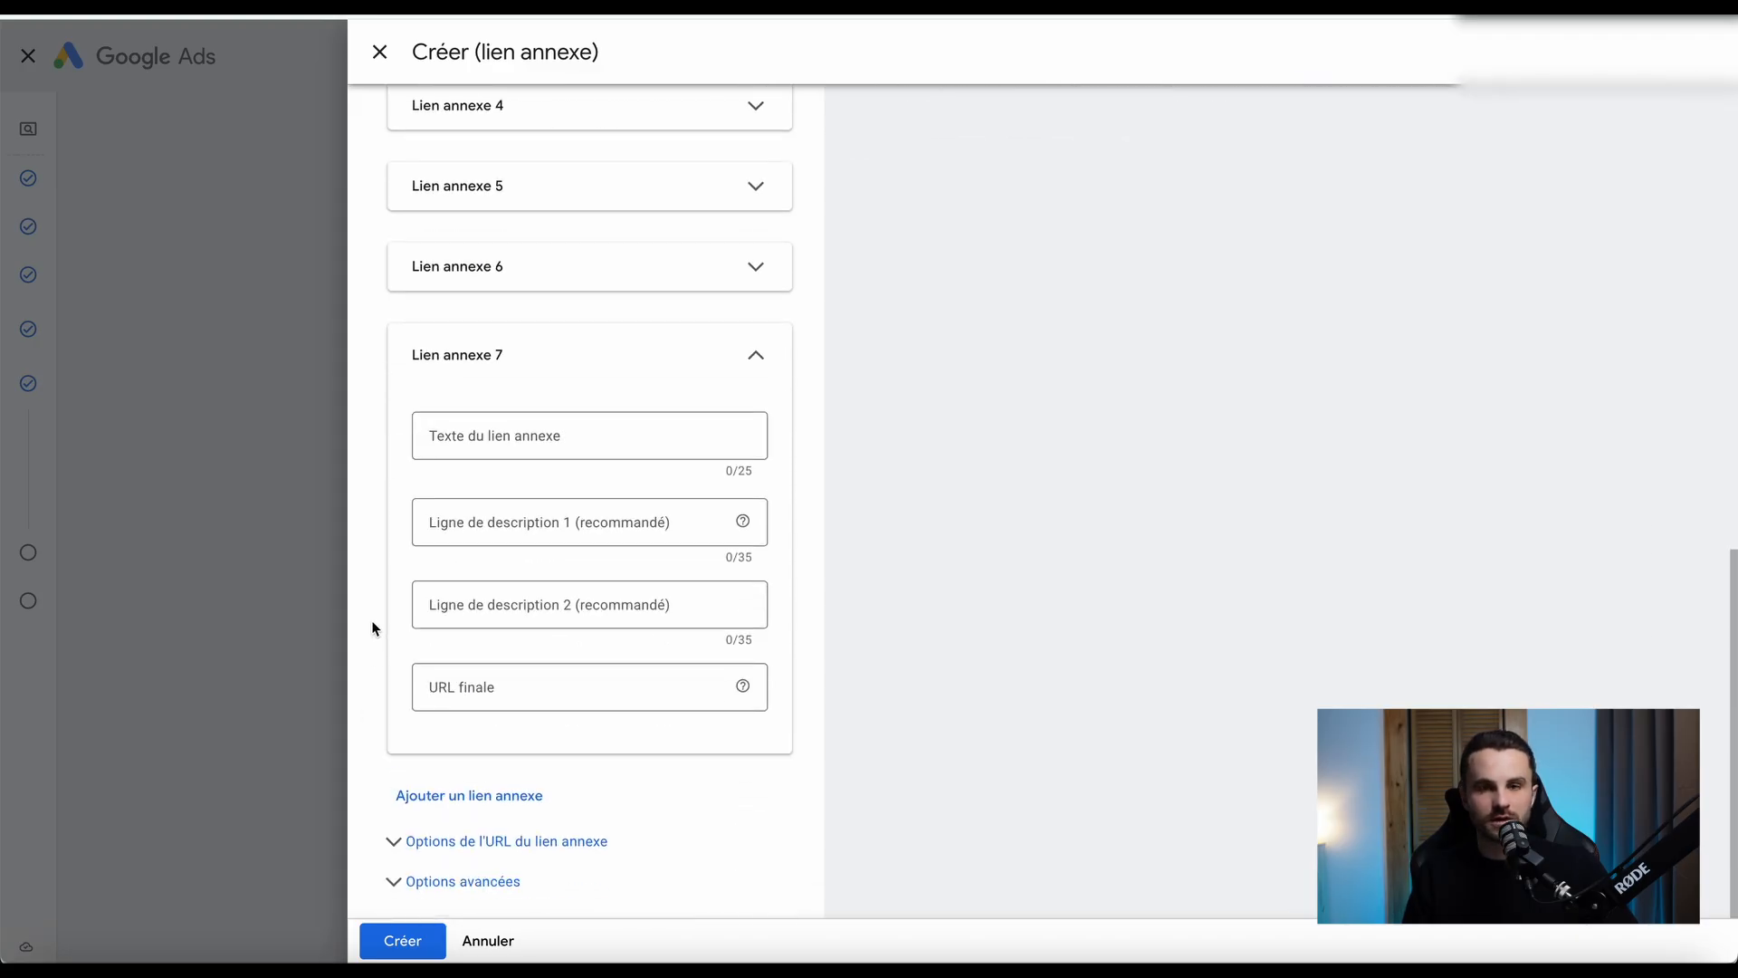
click(277, 627)
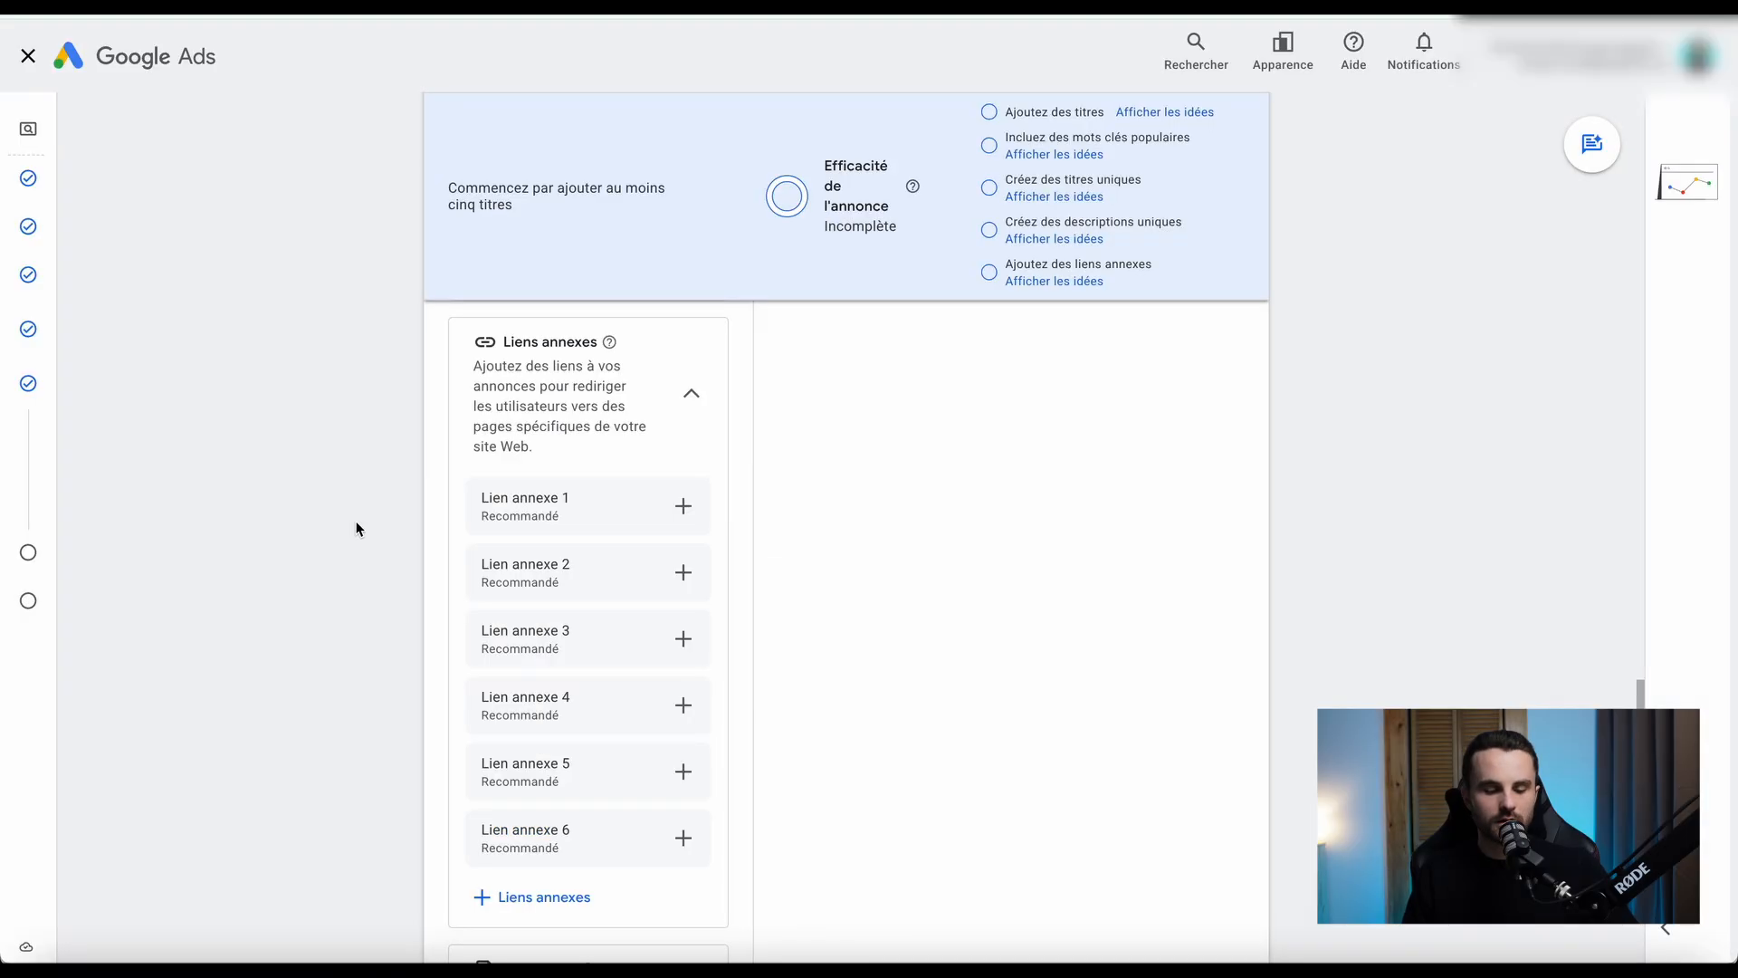
Expand the ad's other asset types below the callouts and show its Promotions section.
scroll(357, 525, down, 4)
scroll(357, 530, down, 2)
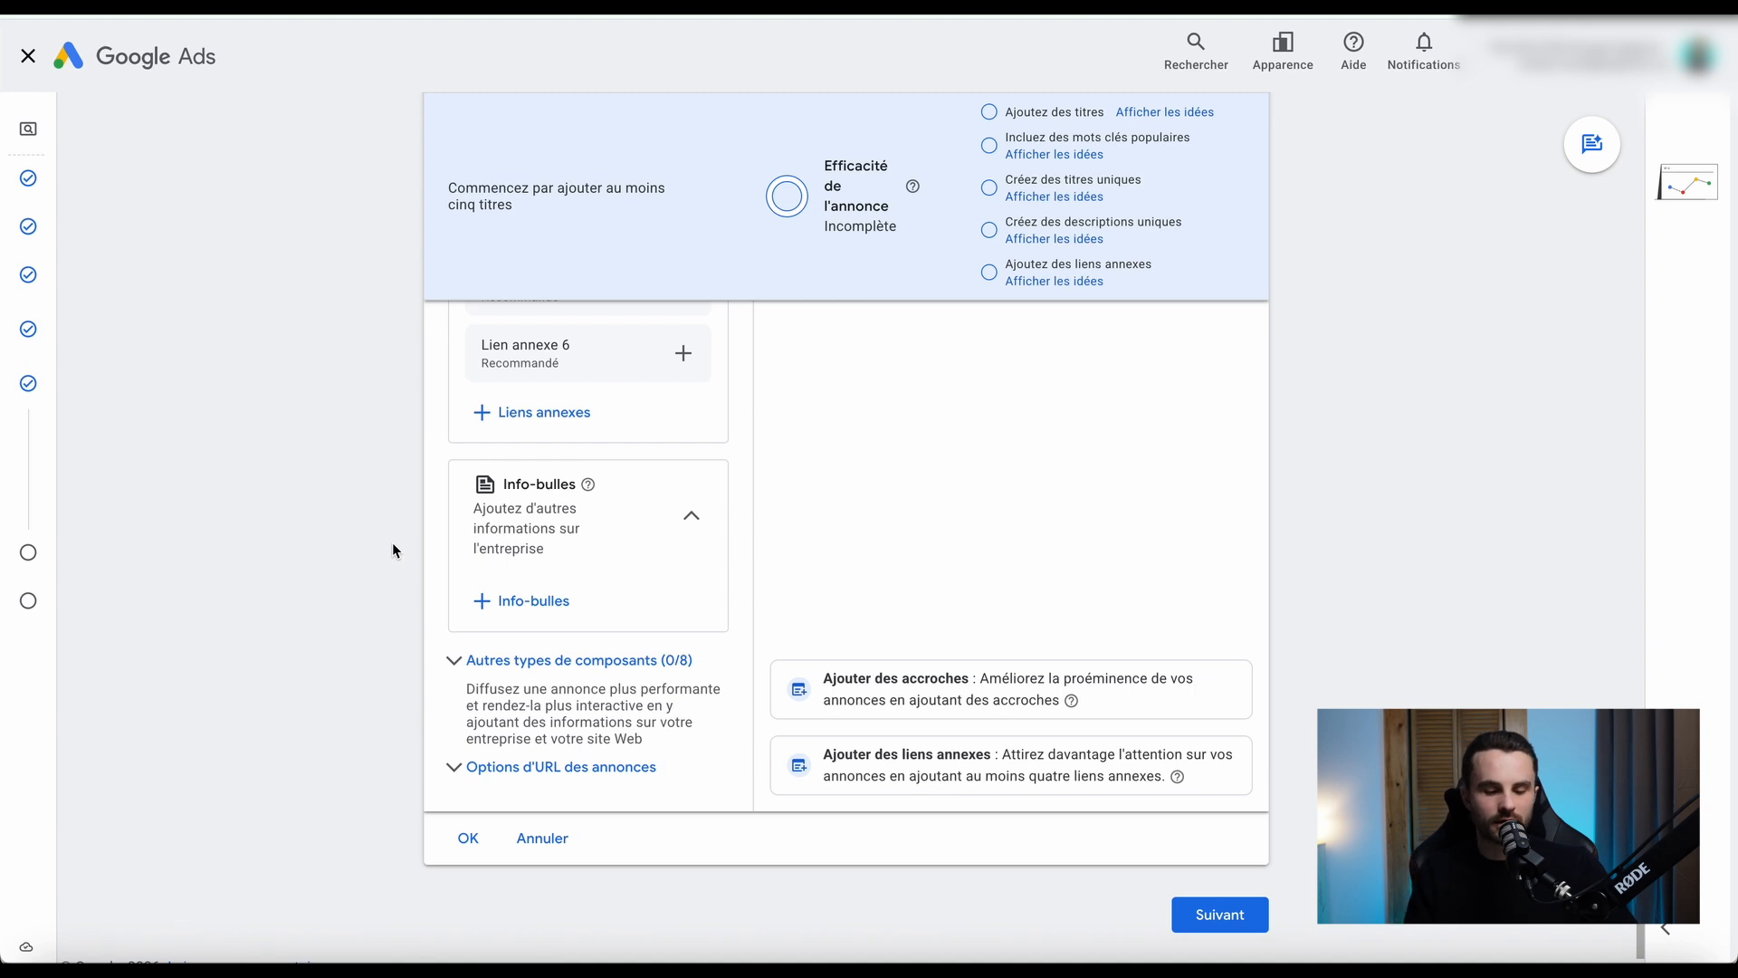
click(472, 662)
scroll(377, 670, down, 3)
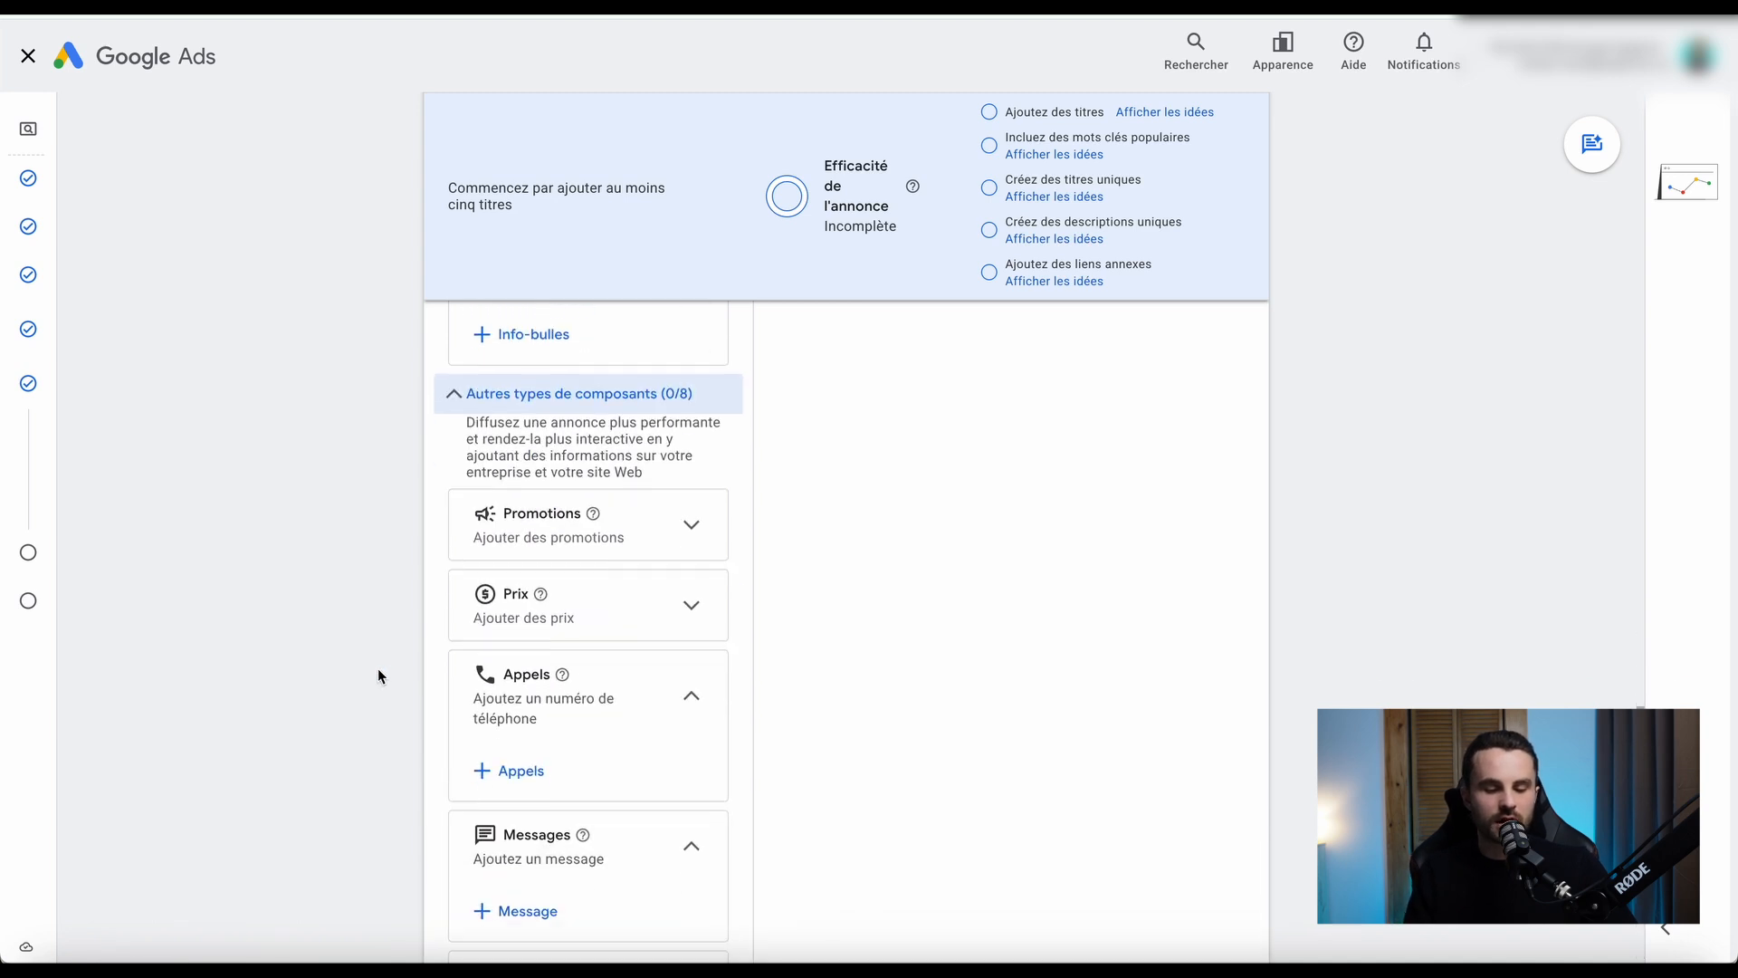
click(643, 519)
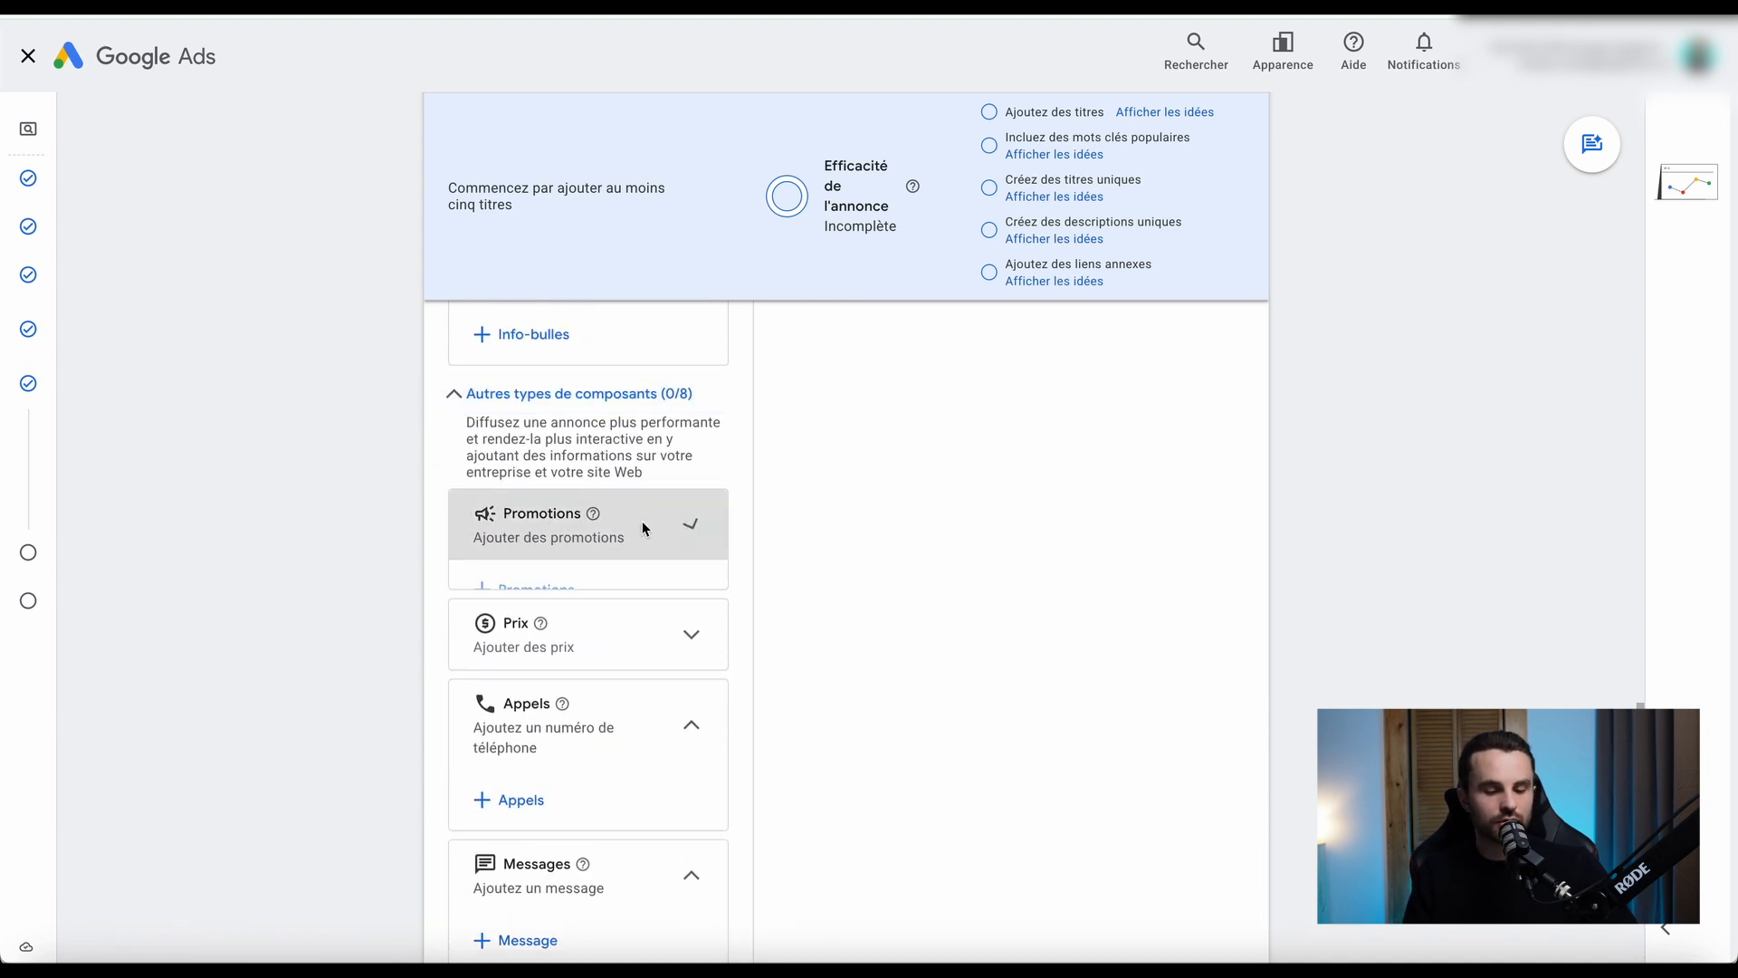
Start a campaign promotion and switch its start and end dates from none to a selected date, closing the form without saving.
click(496, 593)
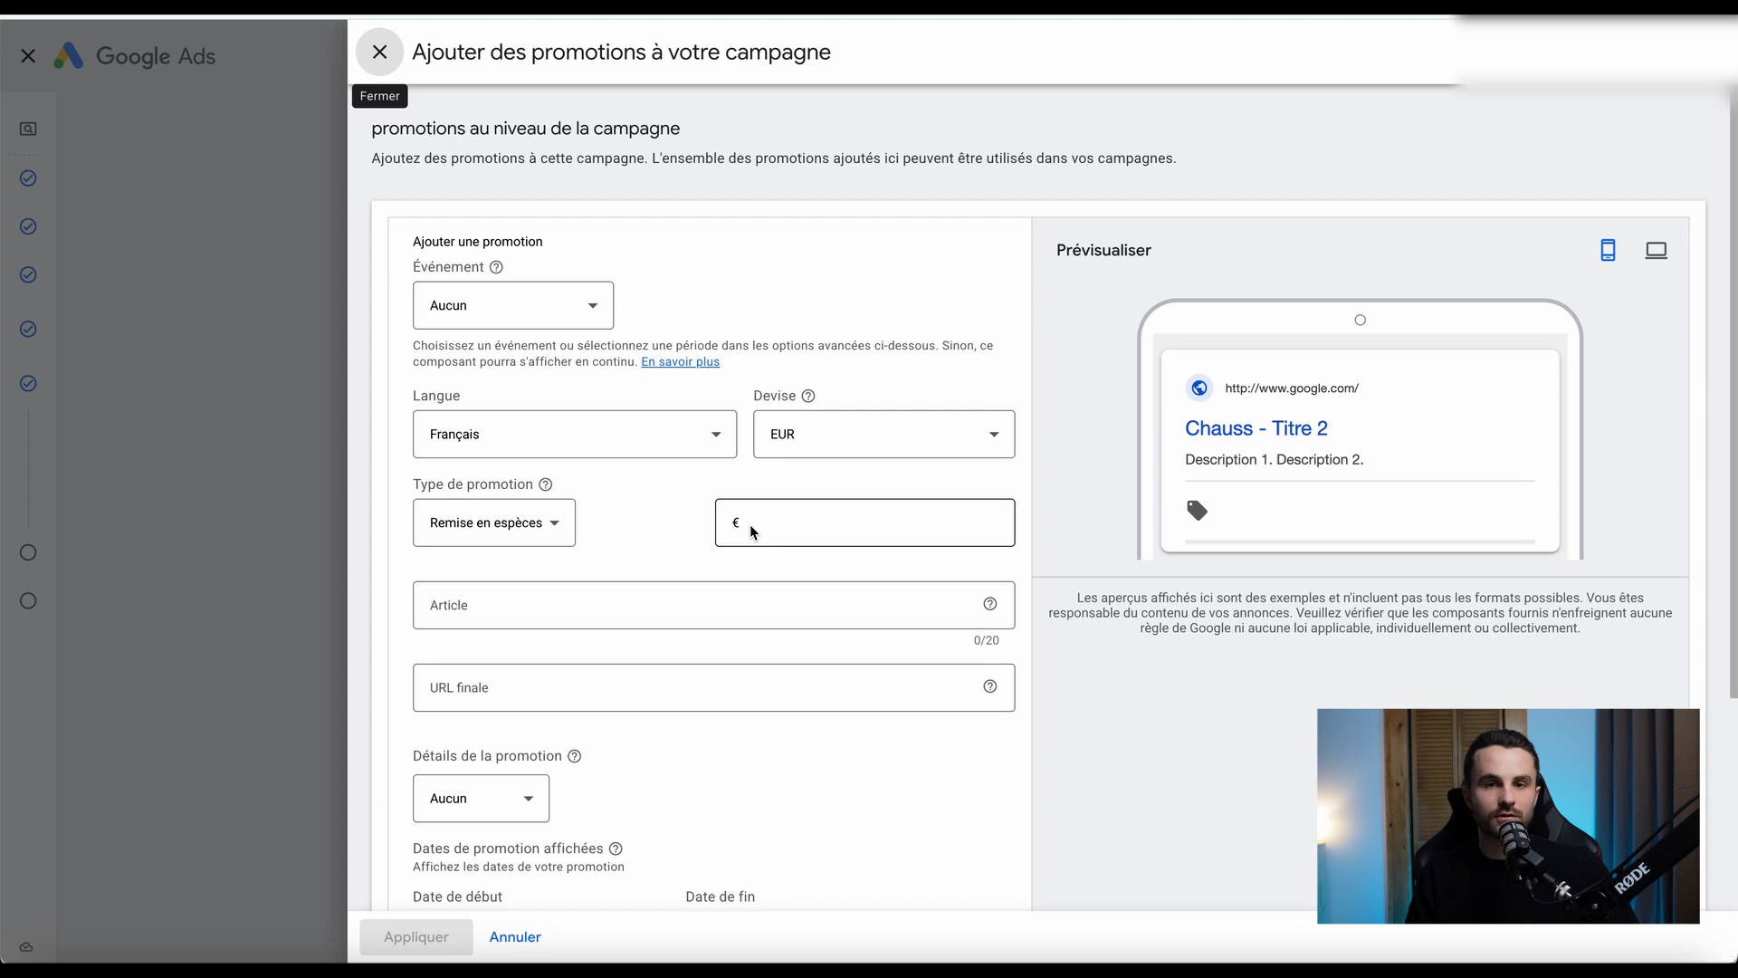
scroll(747, 527, down, 3)
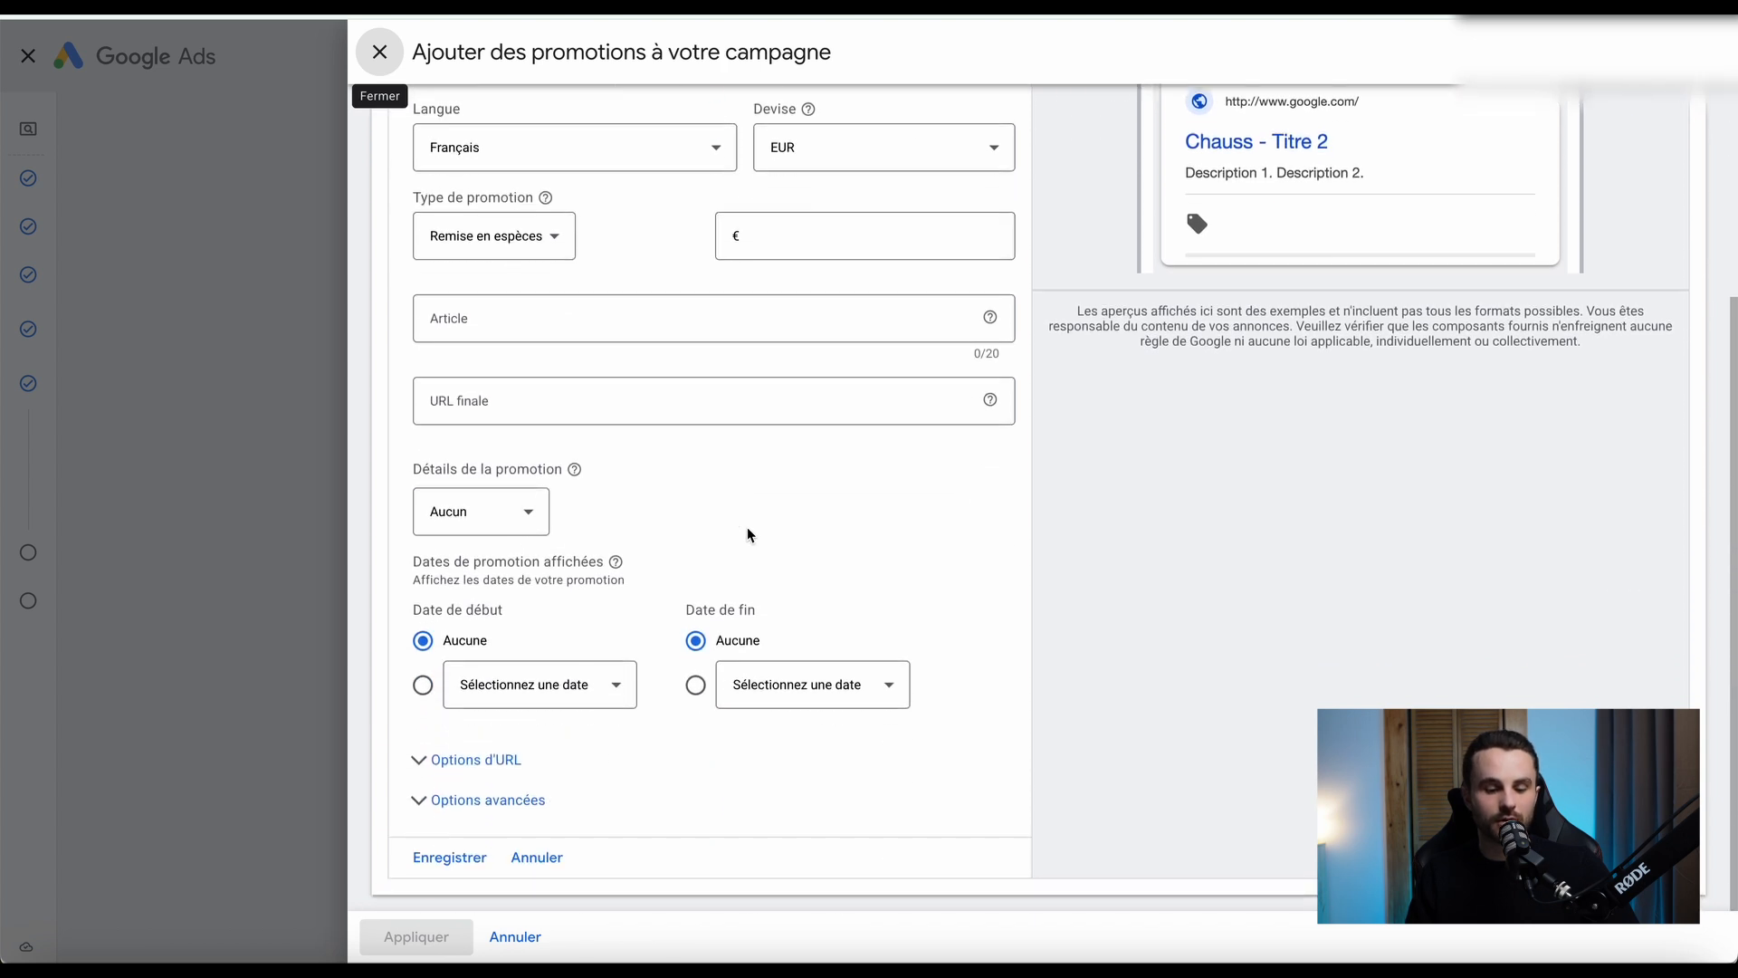
click(542, 686)
click(831, 503)
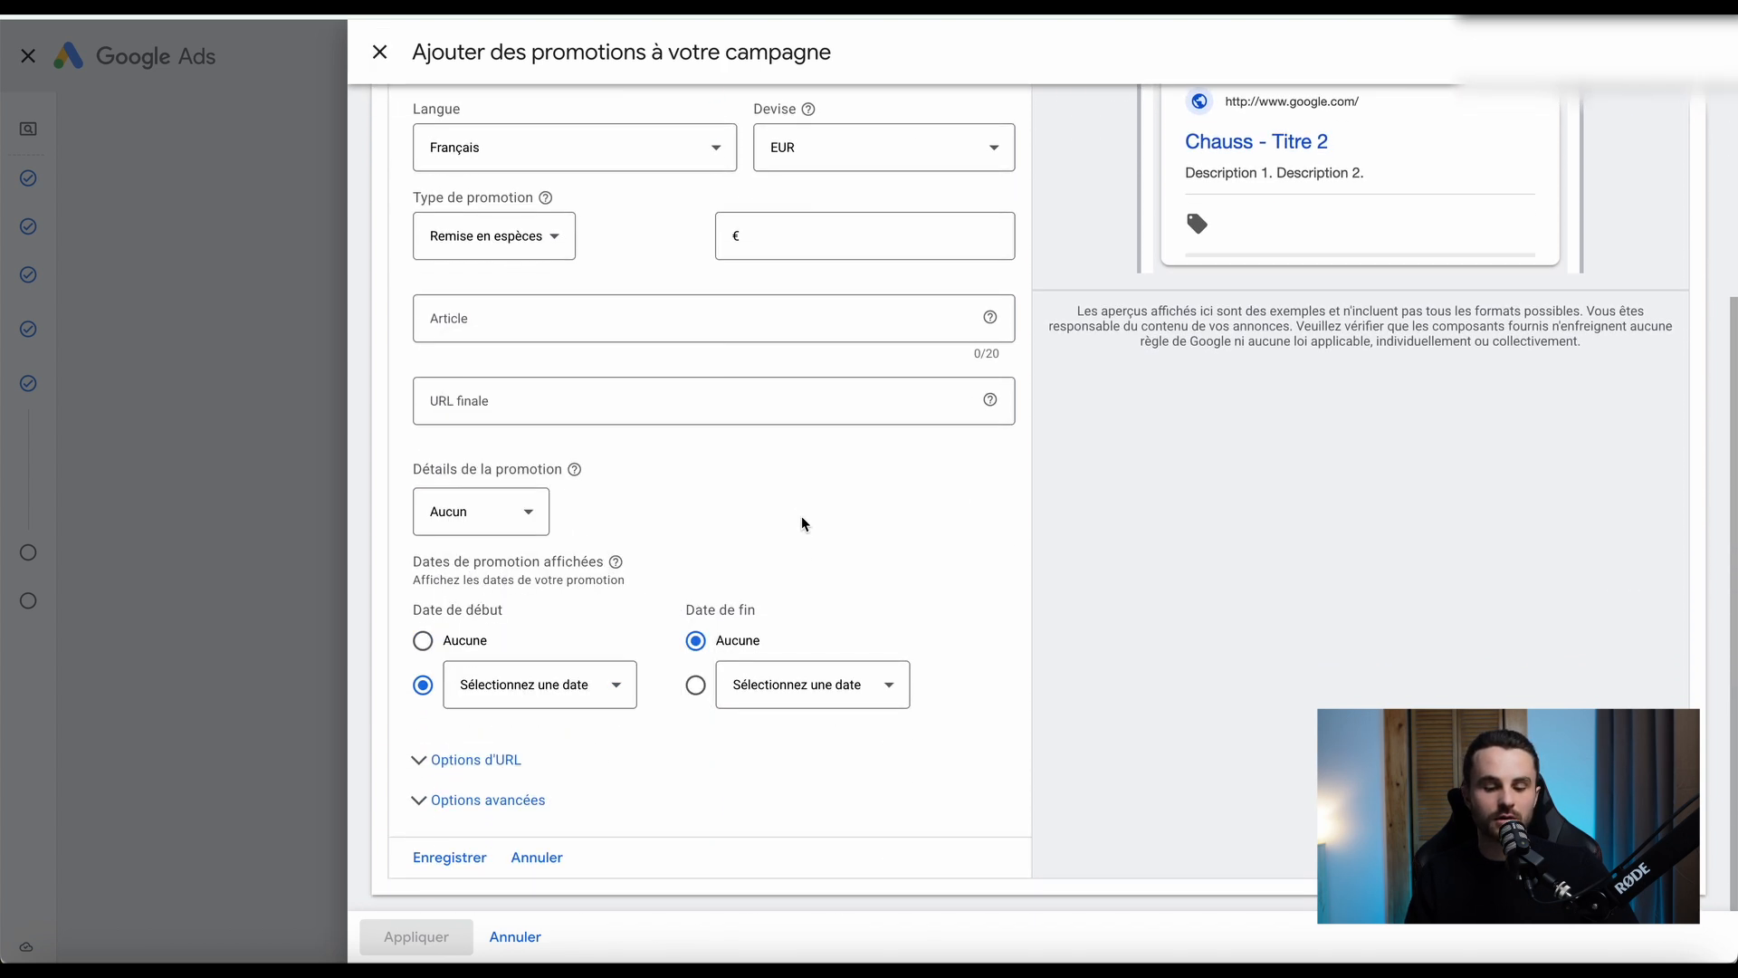
click(826, 684)
click(1016, 574)
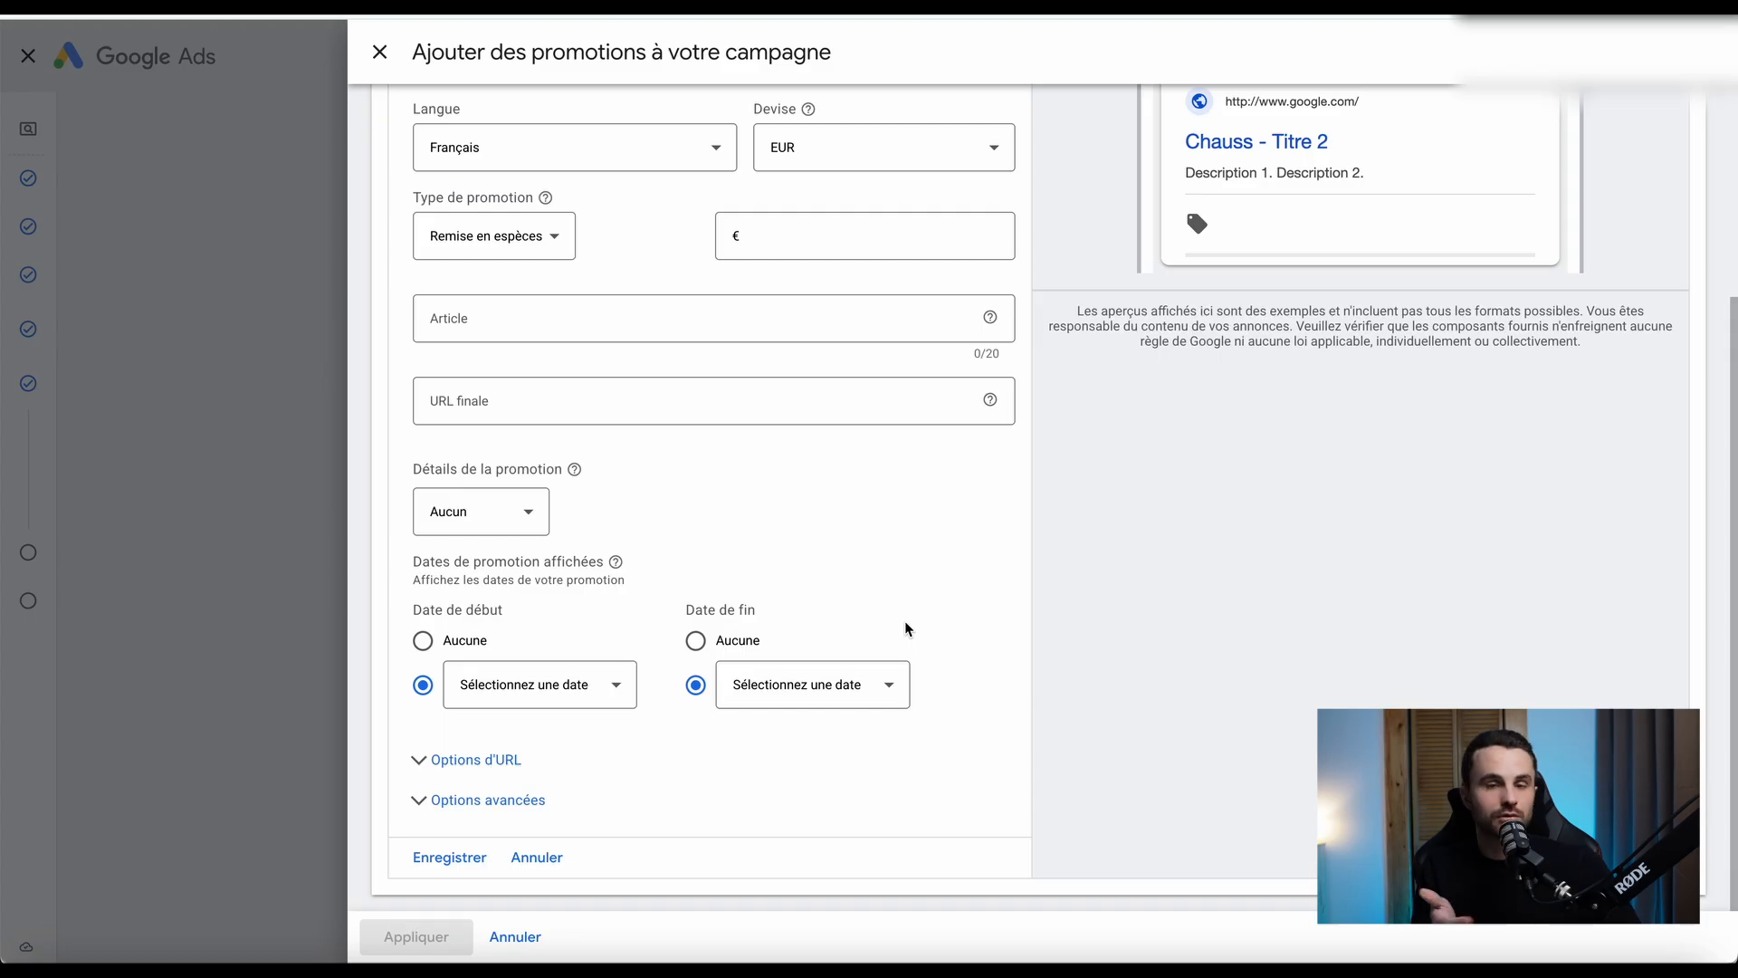
click(379, 53)
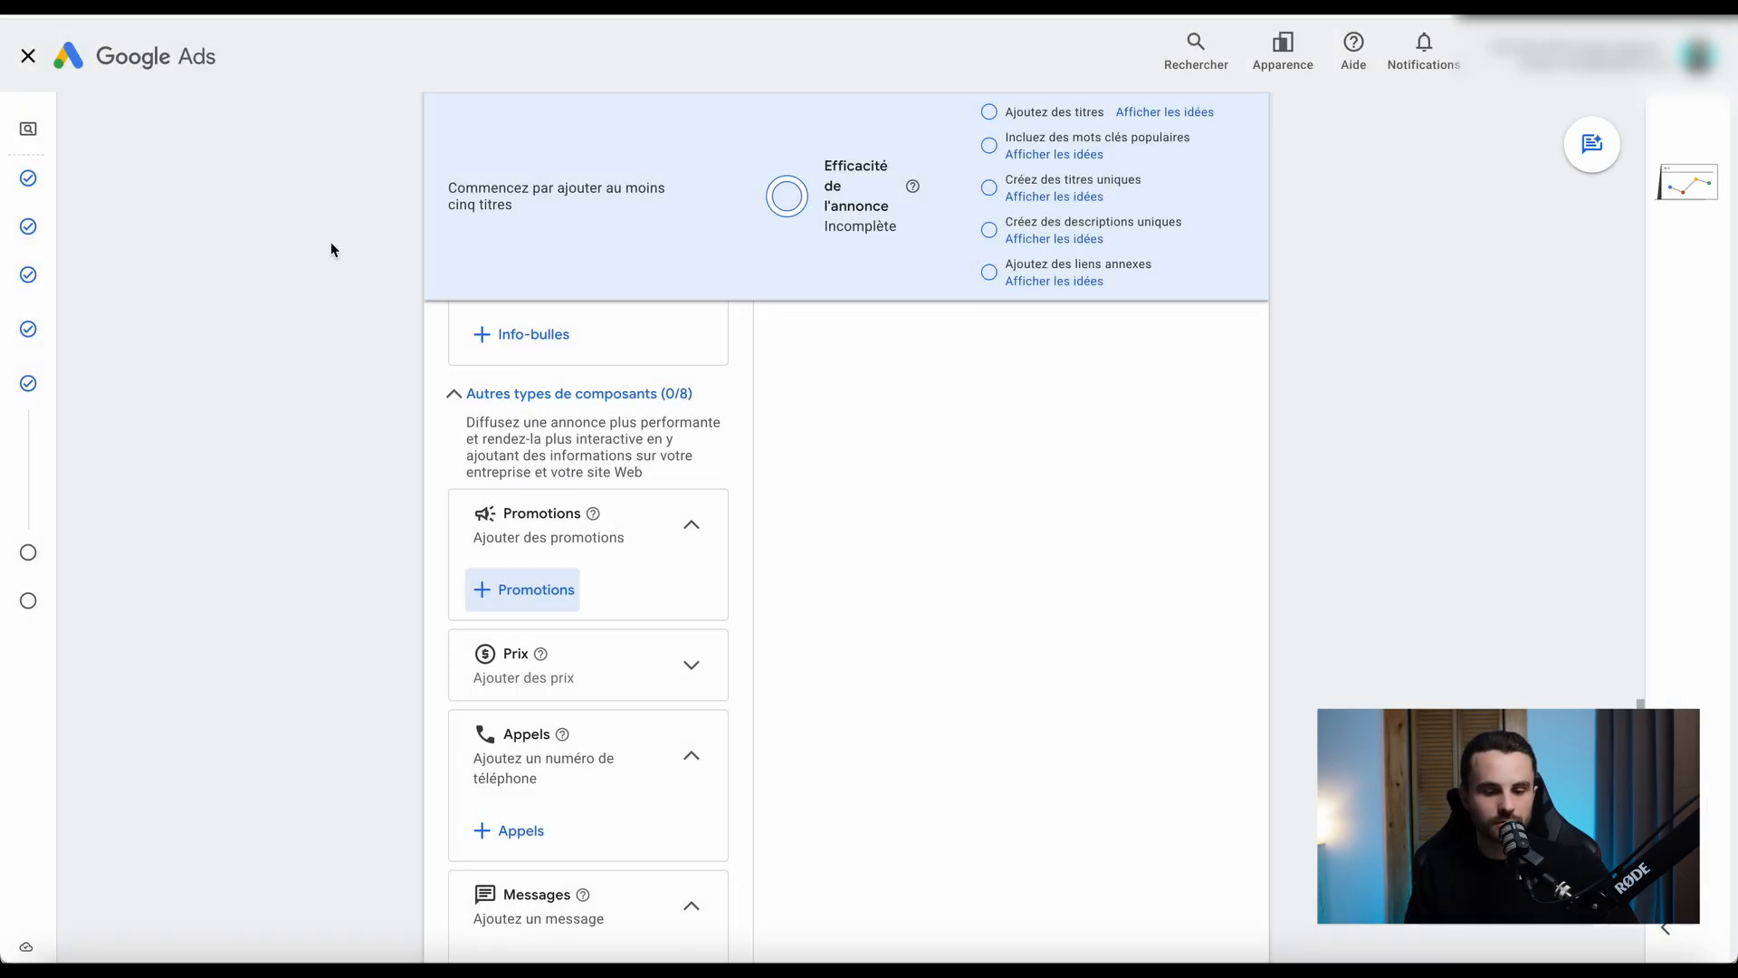
scroll(321, 566, down, 2)
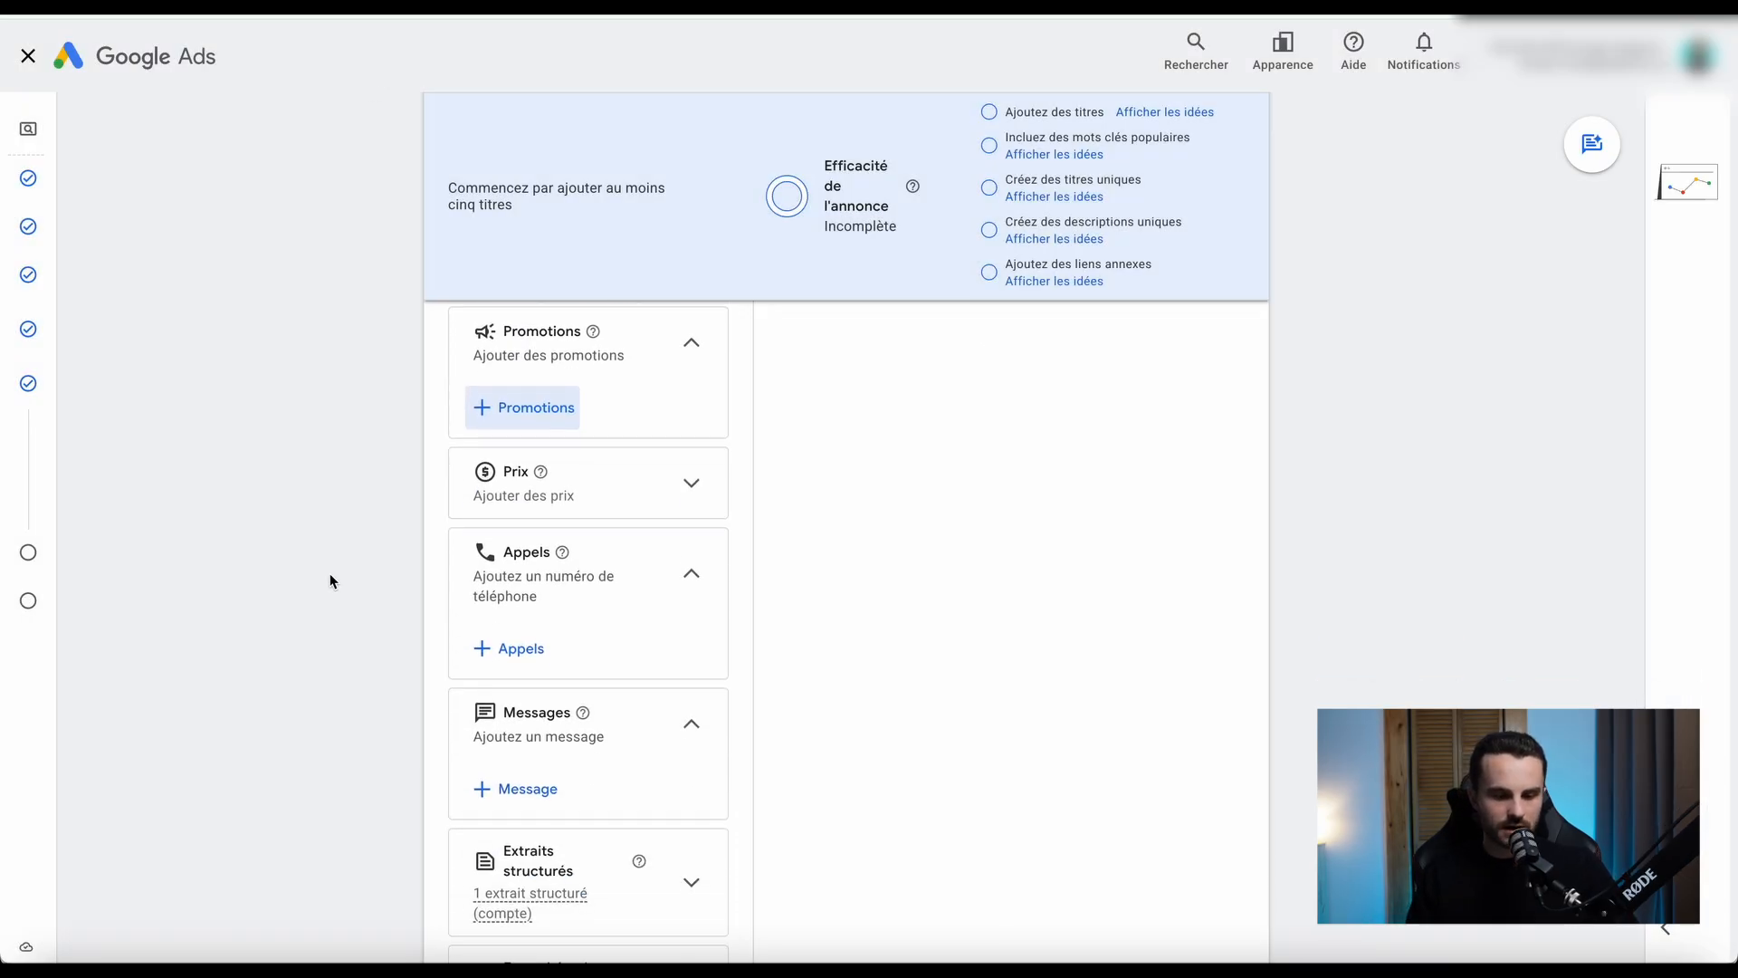
Open the campaign message form from the Messages asset and view its messaging platform choices, closing the form without saving.
scroll(362, 587, down, 1)
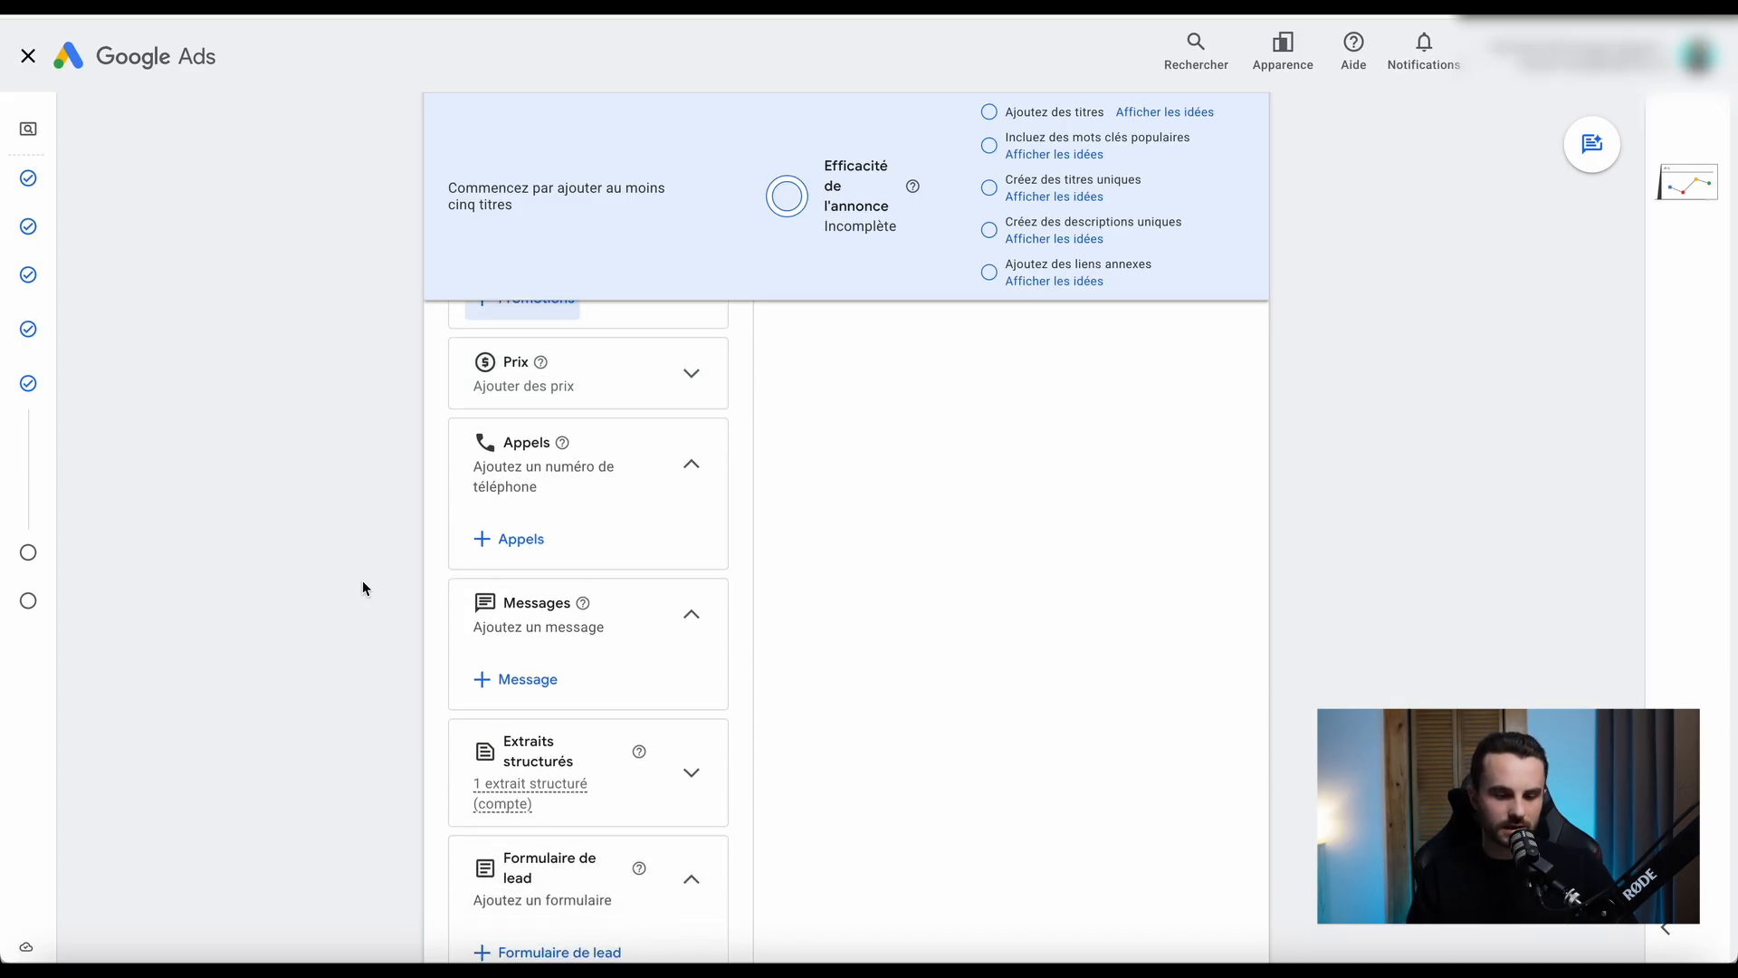
scroll(370, 621, down, 2)
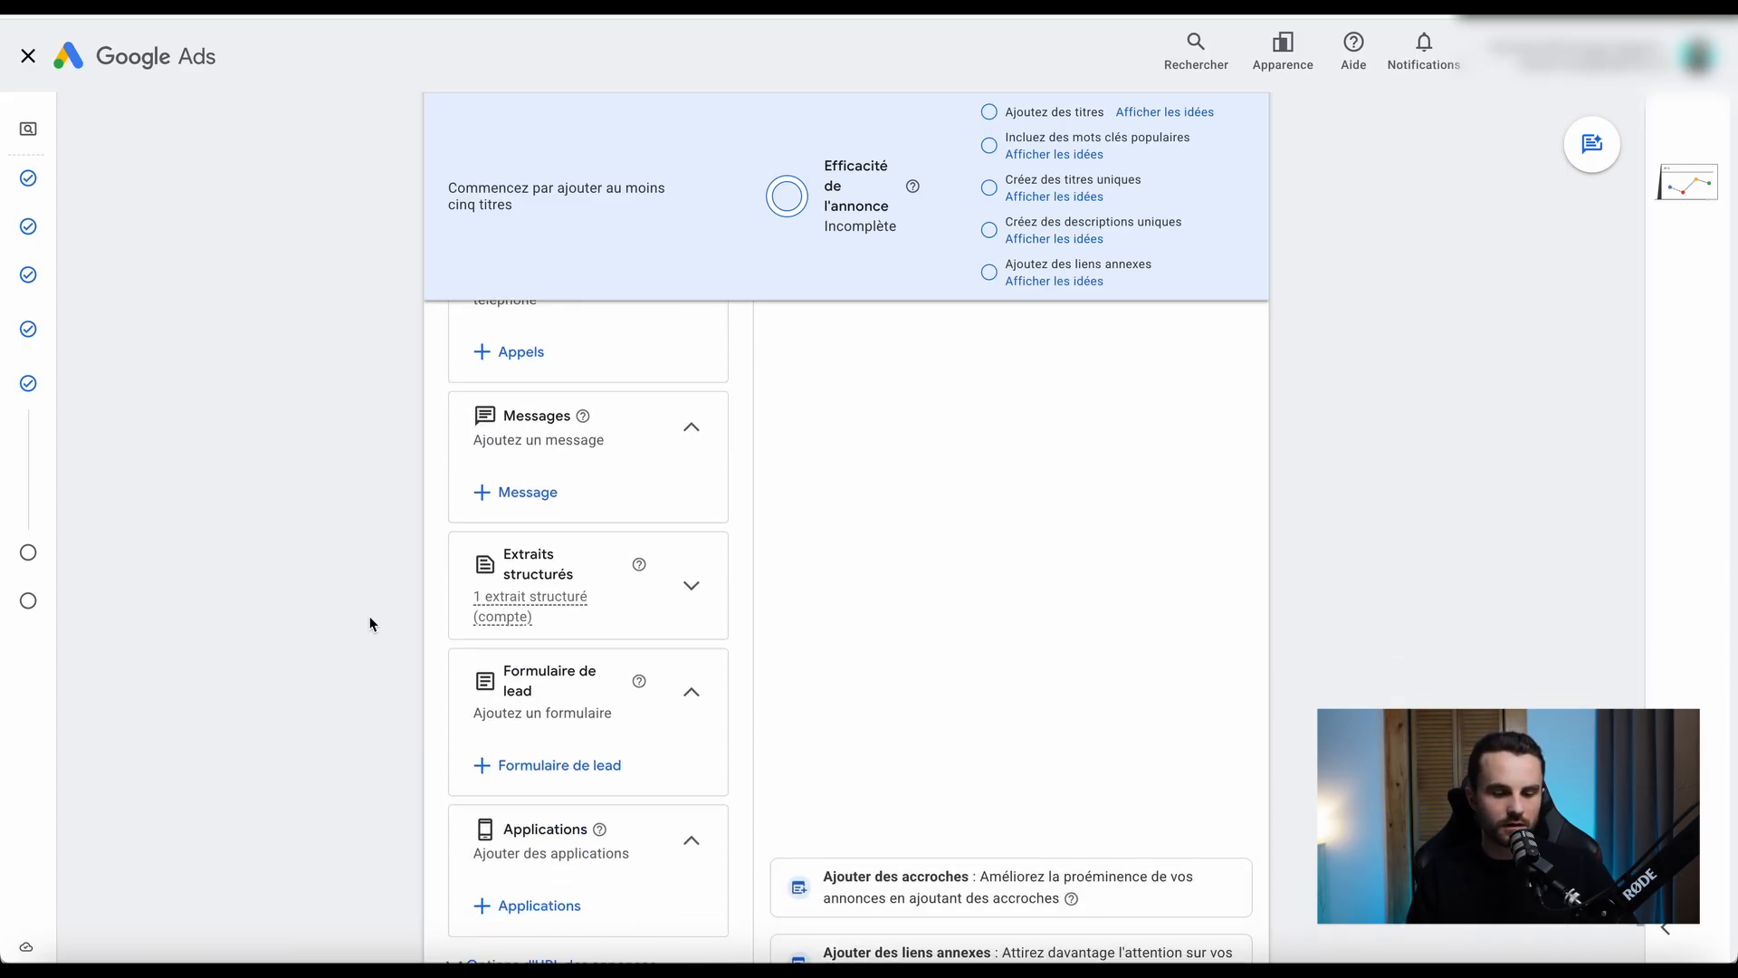
scroll(371, 447, up, 2)
scroll(371, 447, down, 2)
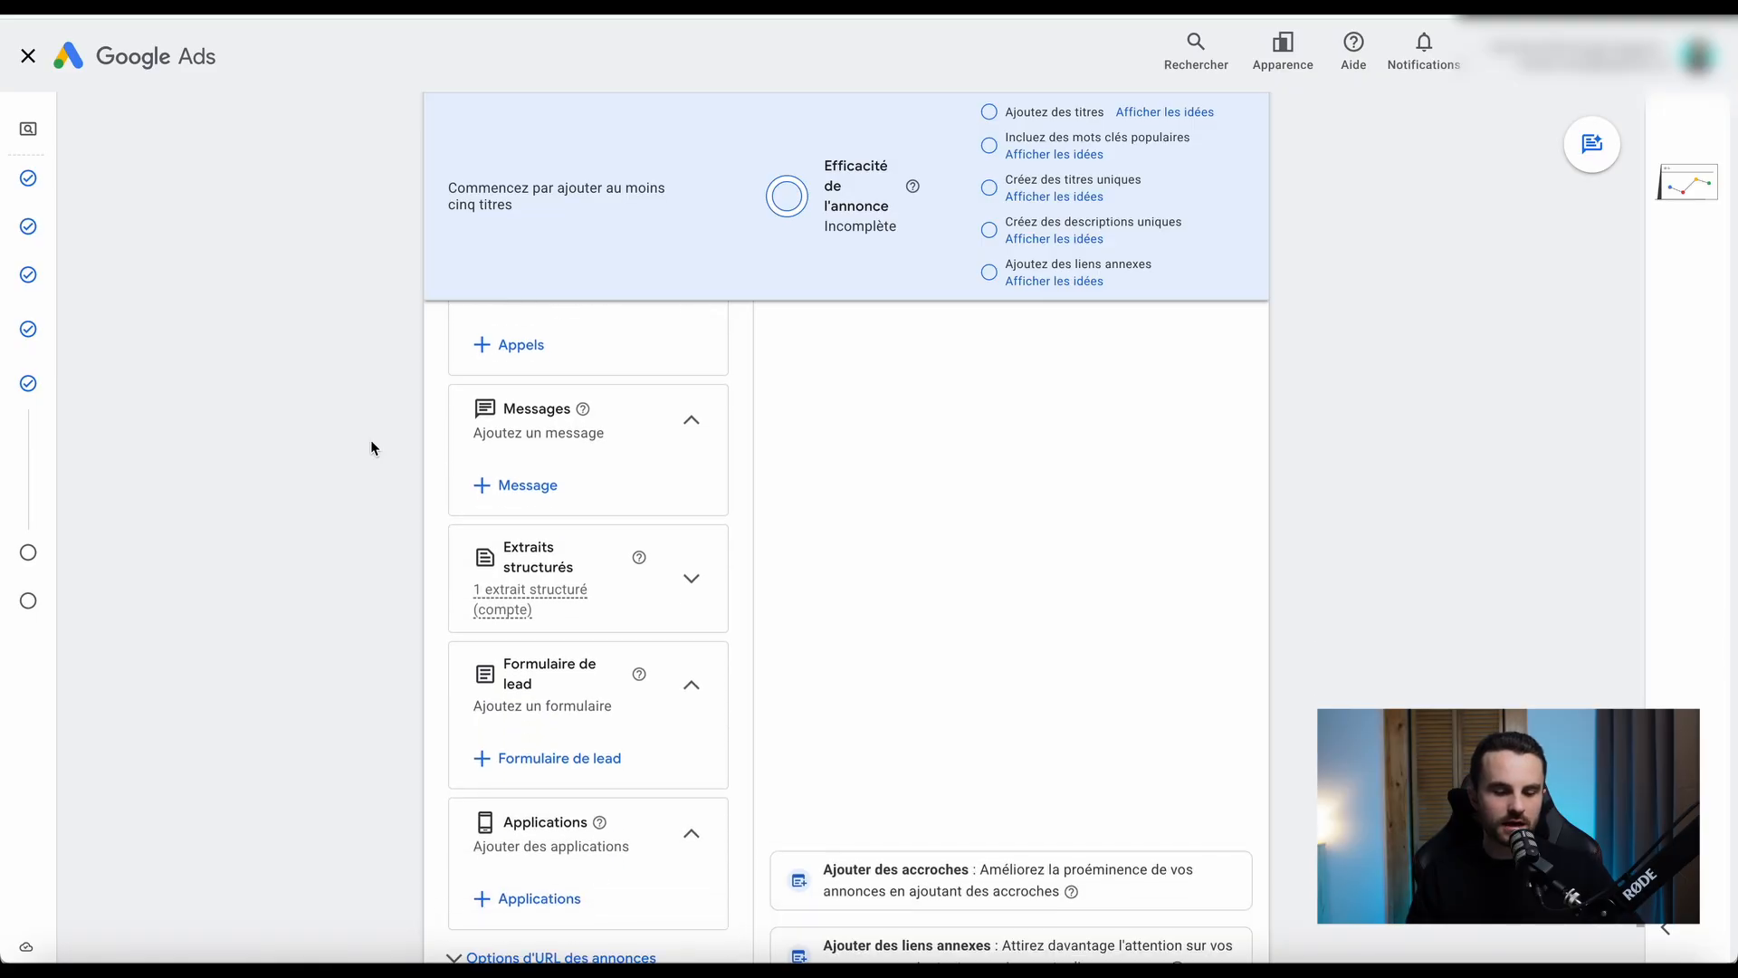
click(525, 485)
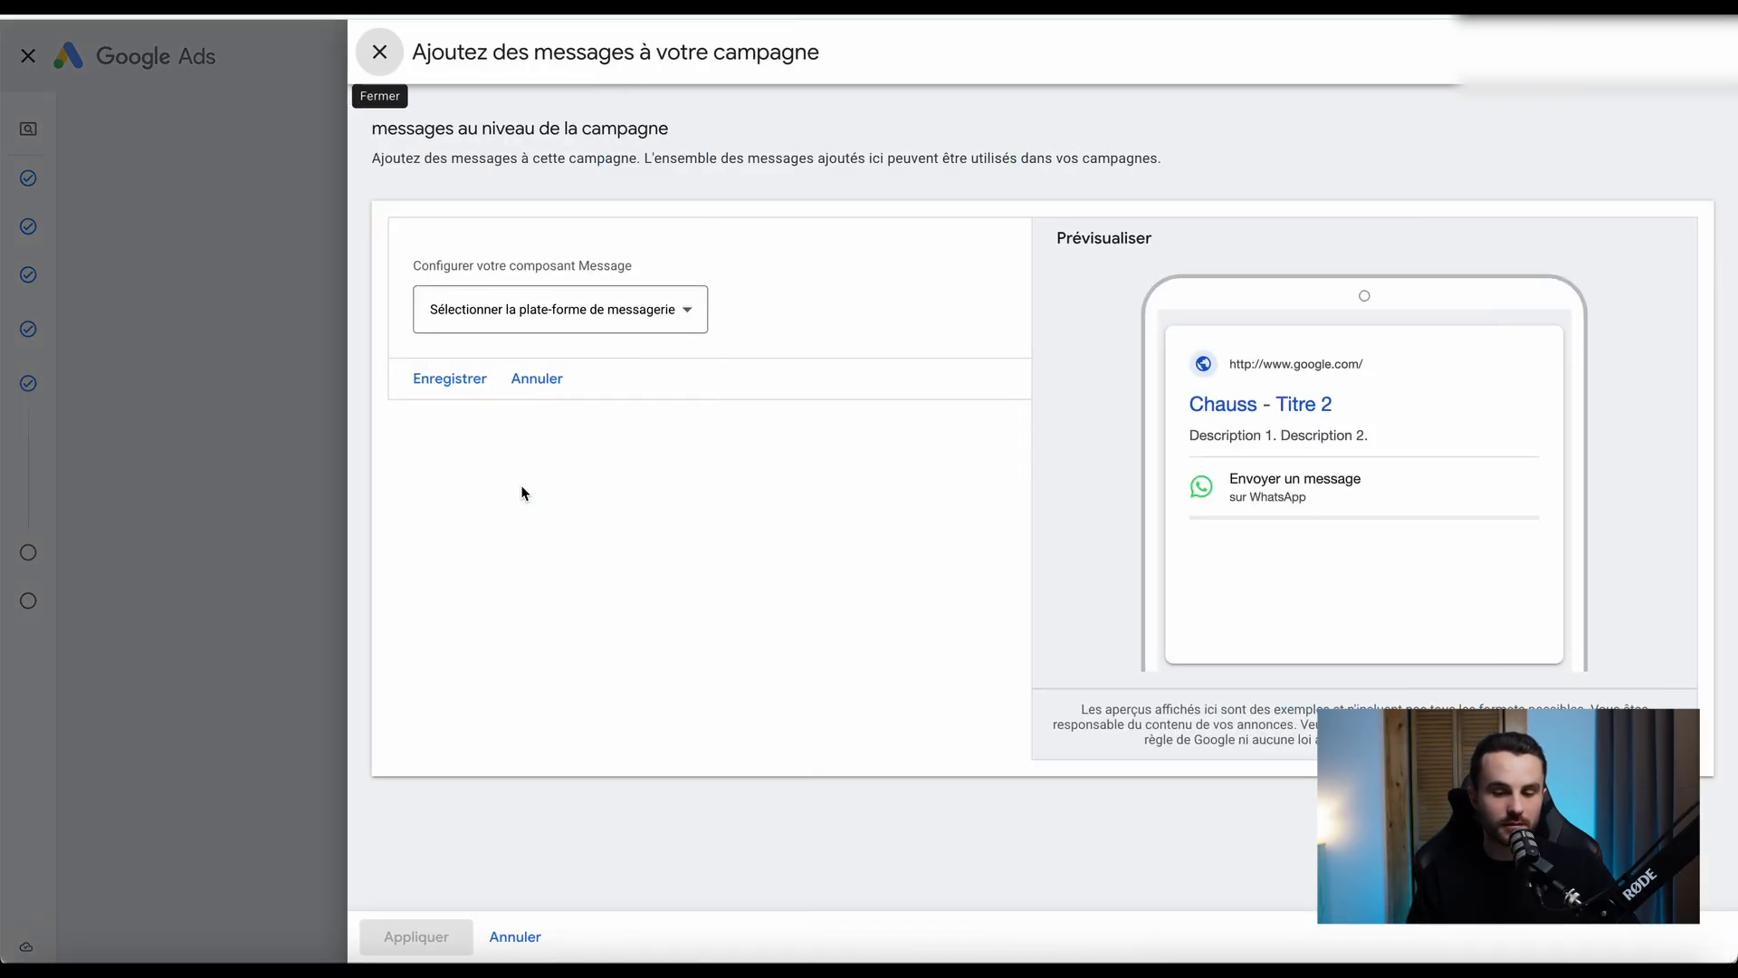
click(683, 316)
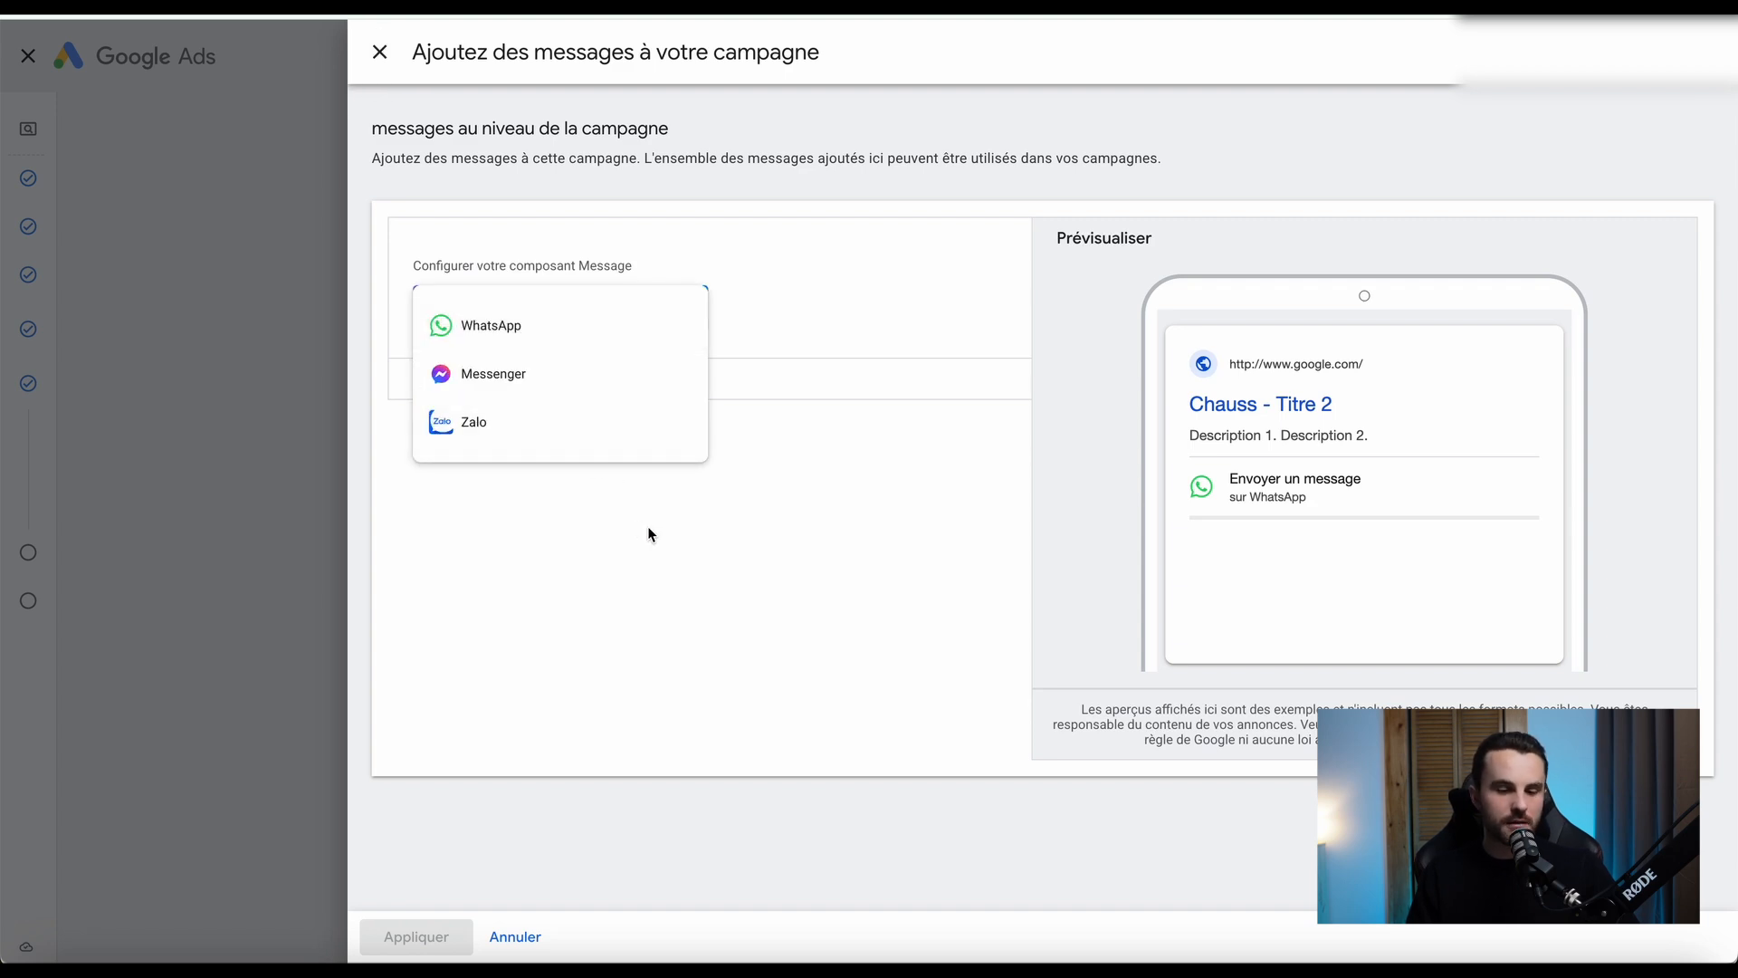
click(756, 315)
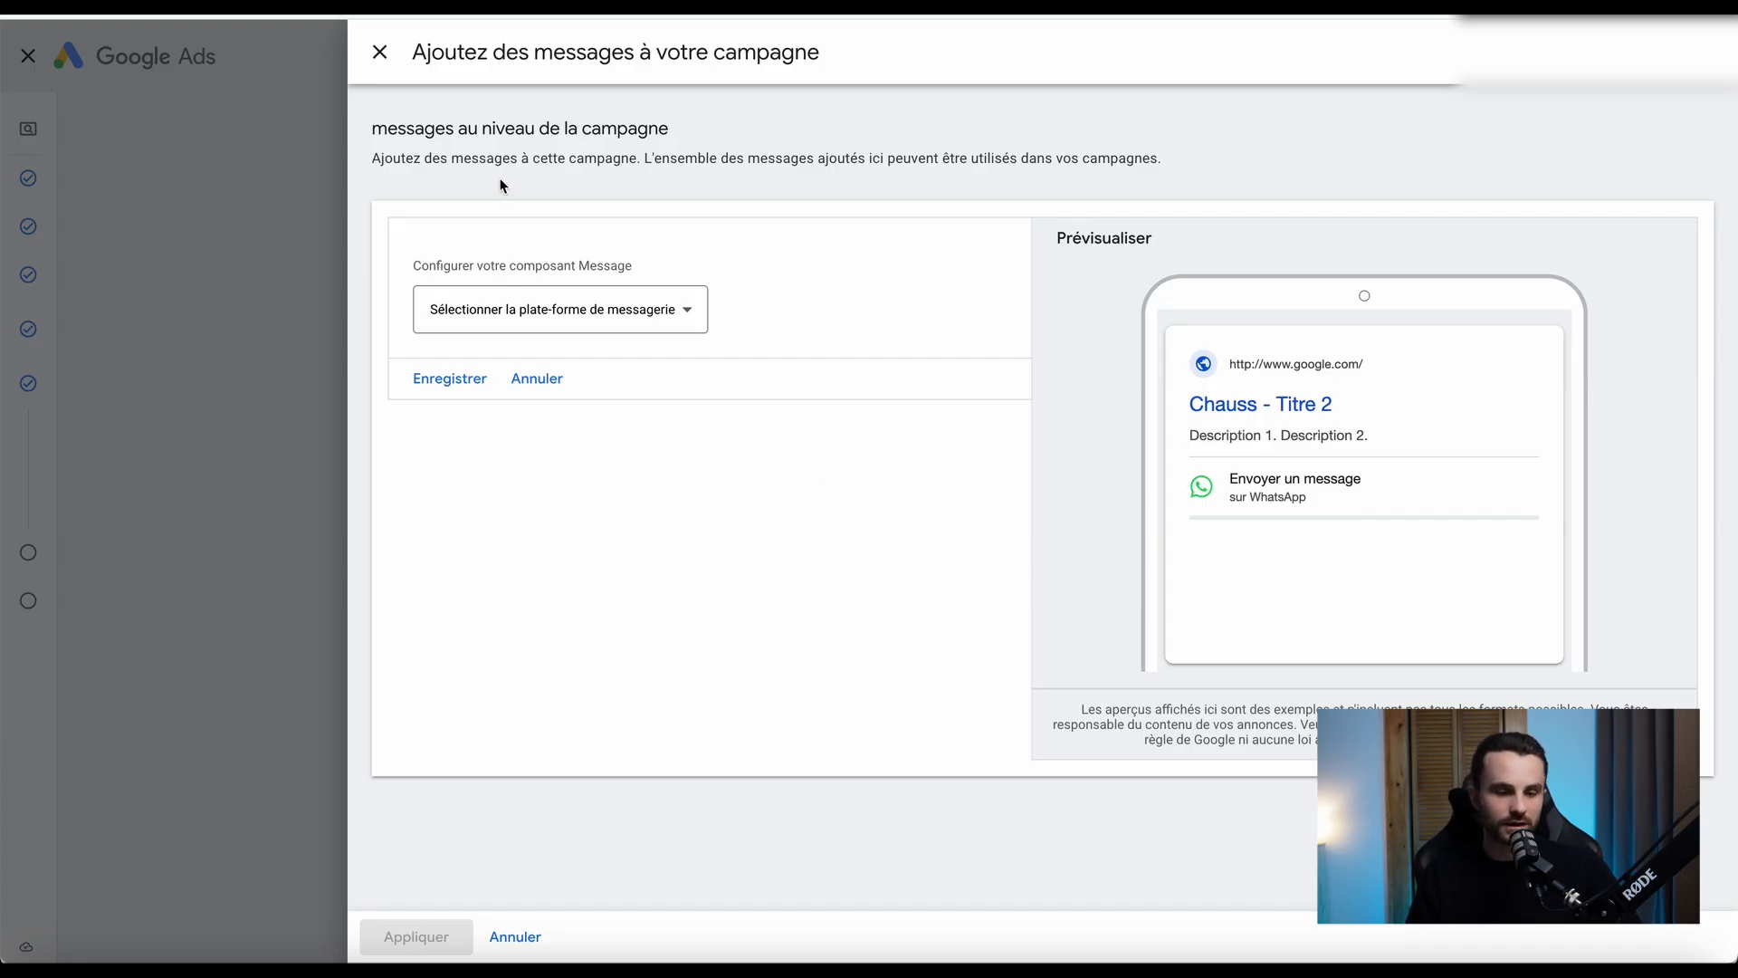
click(379, 51)
Show the details of the account-level structured snippet under Extraits structurés.
scroll(372, 652, down, 3)
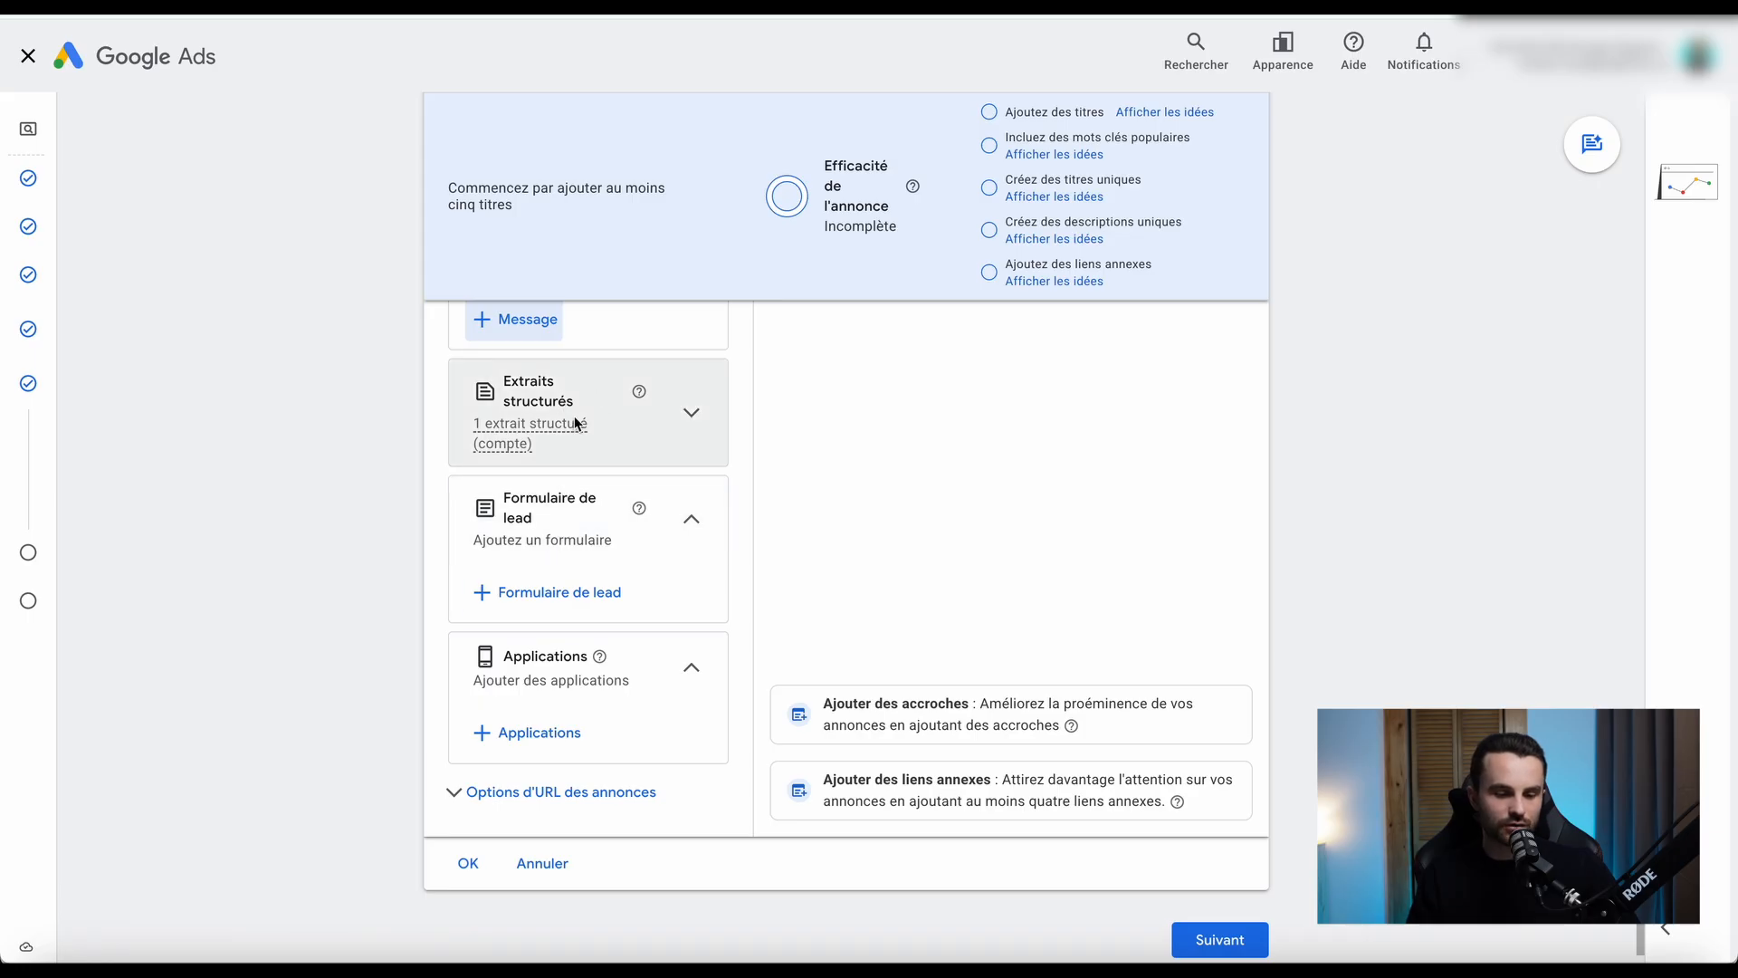
mouse_move(576, 424)
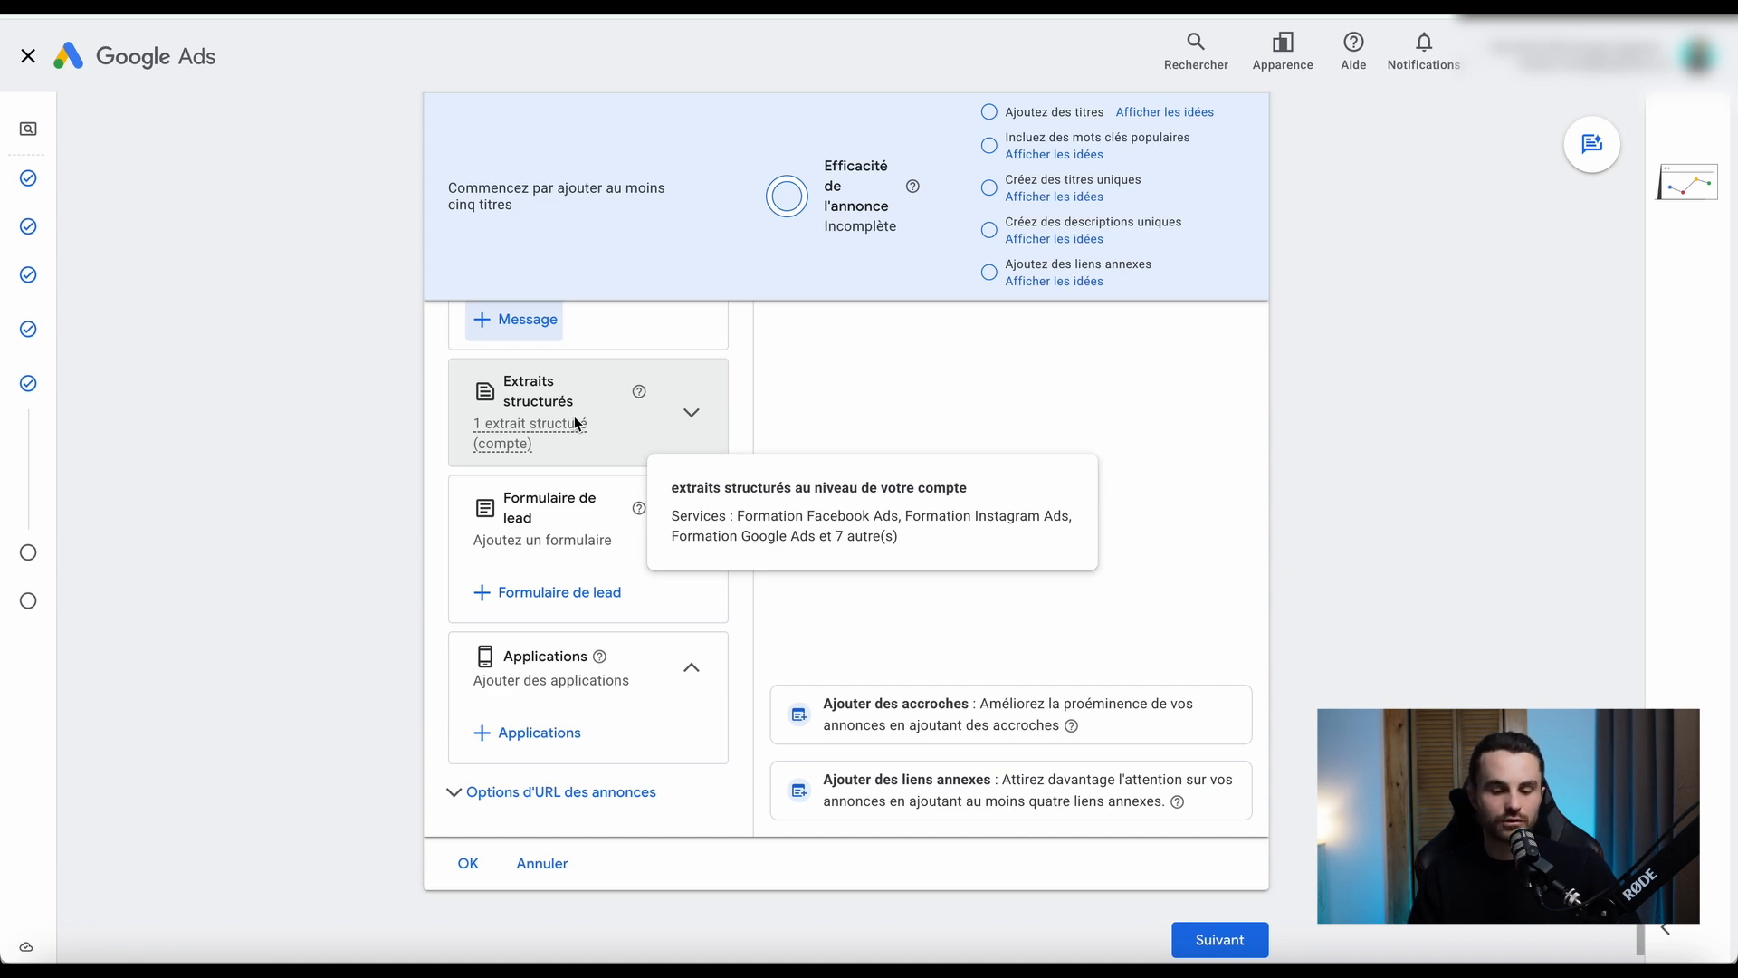
Expand the ad URL options, go through the tracking template, final URL suffix and custom parameter fields, and collapse the section.
scroll(576, 424, down, 1)
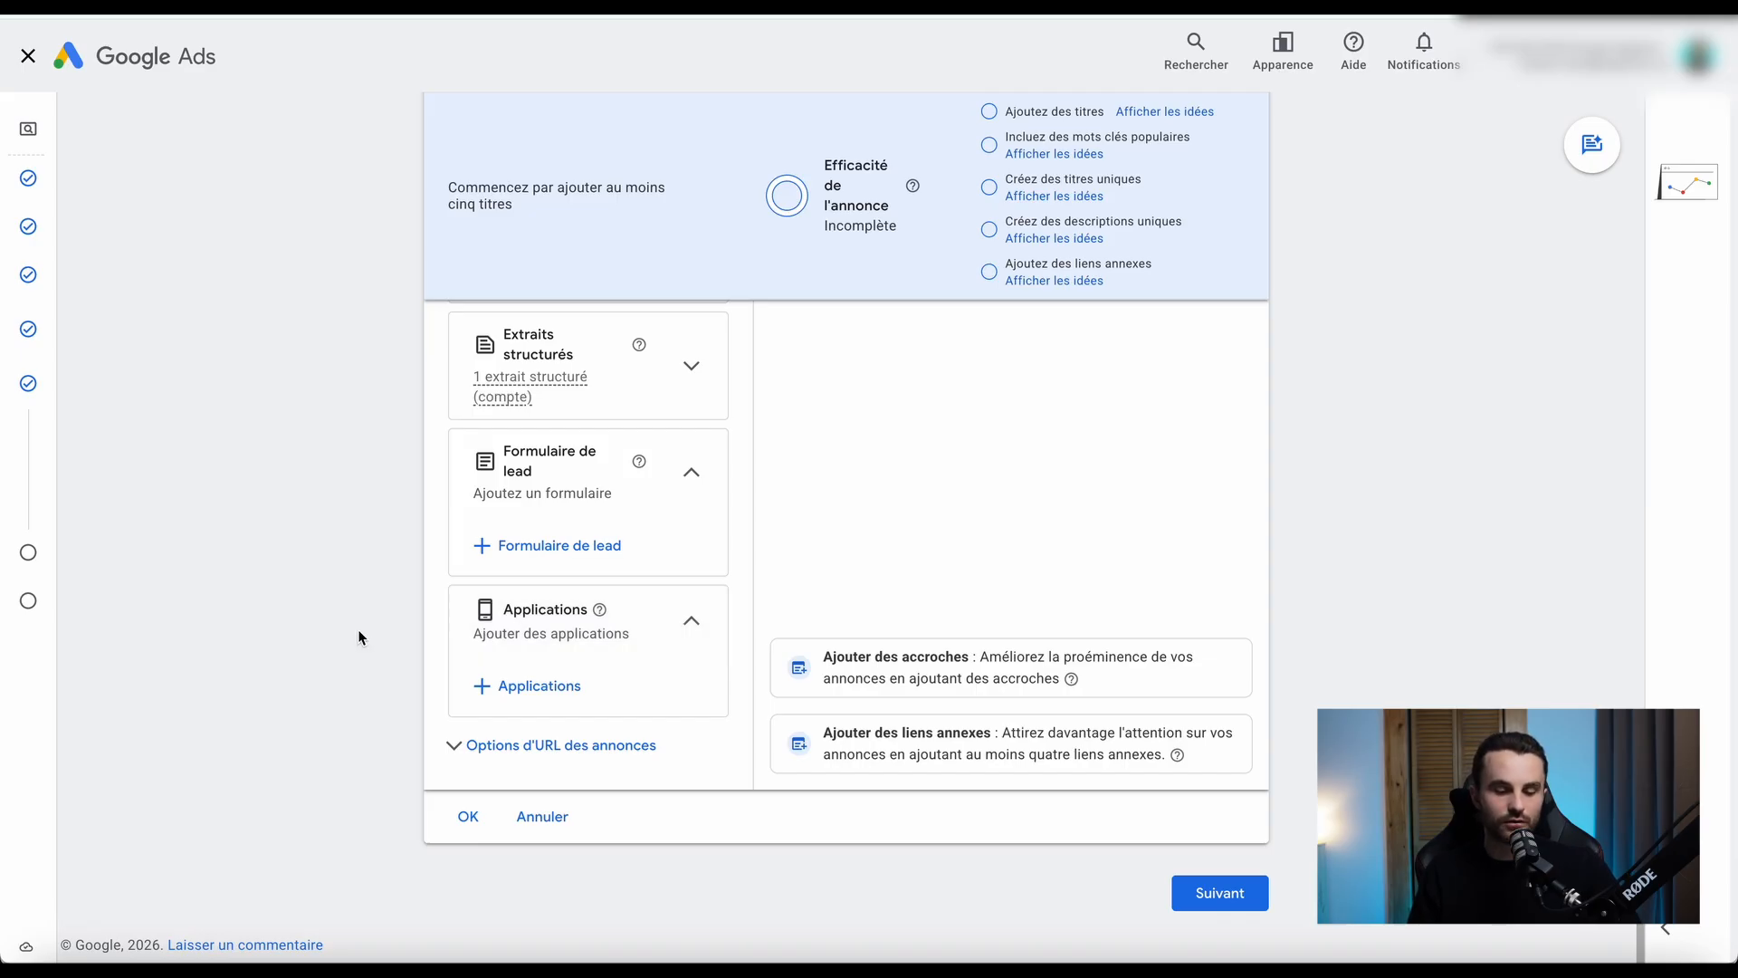
click(464, 748)
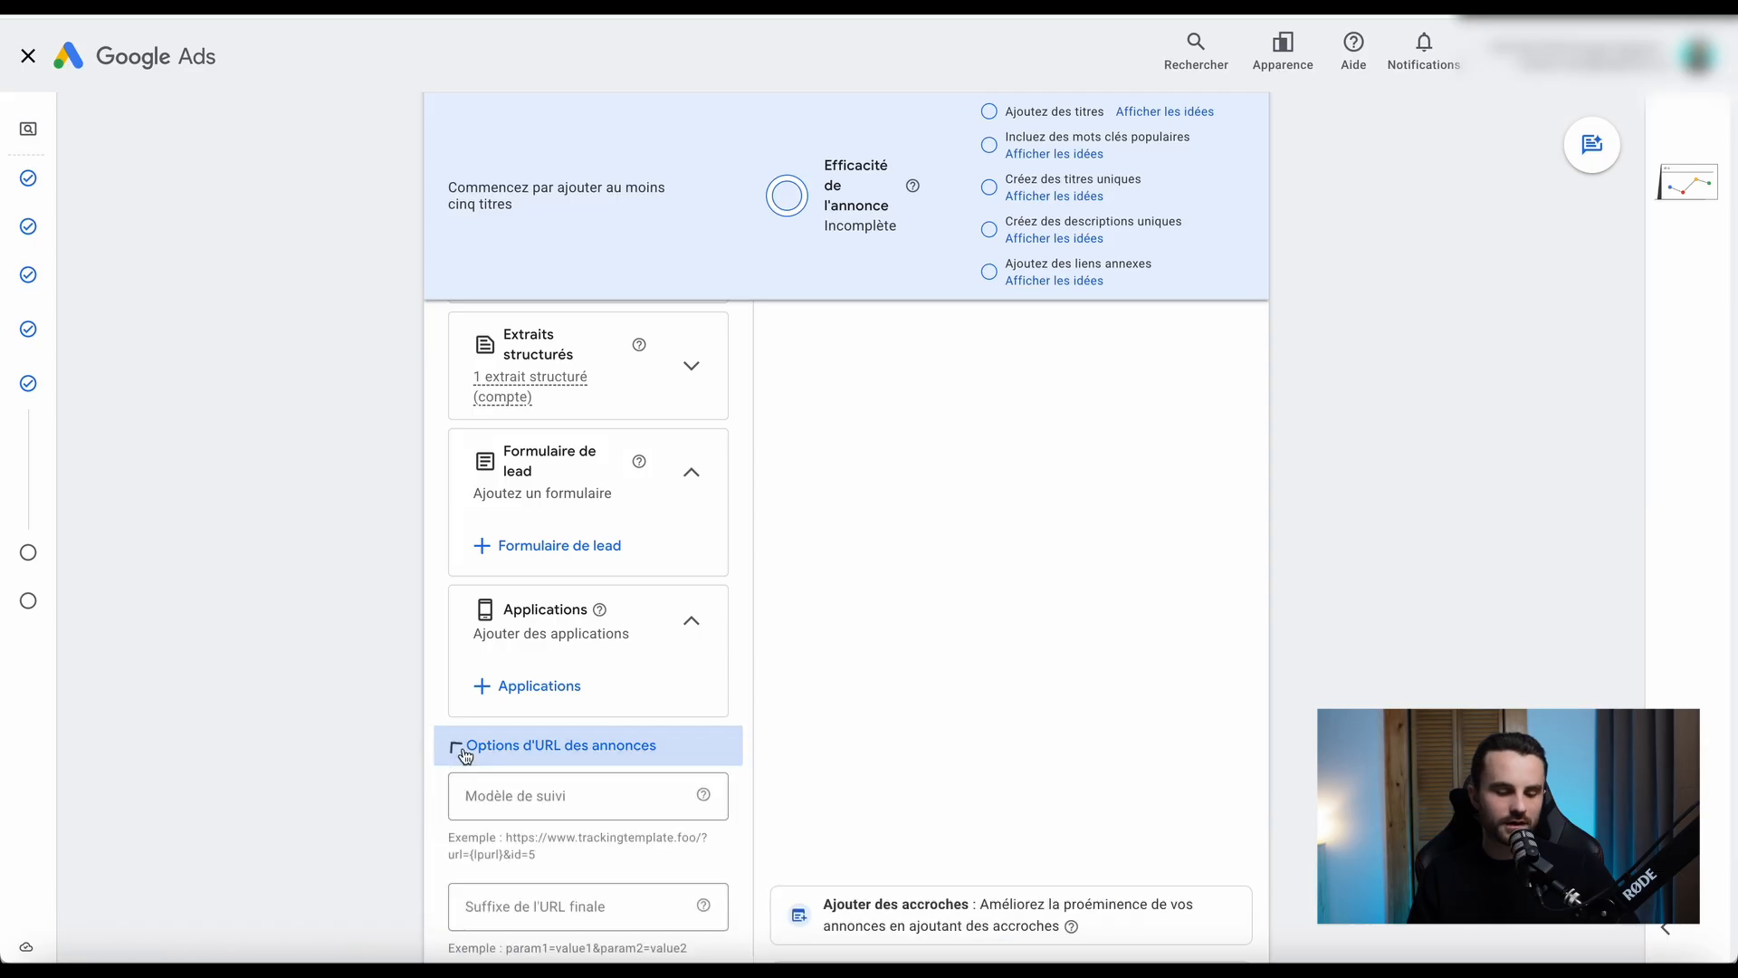
scroll(382, 766, down, 3)
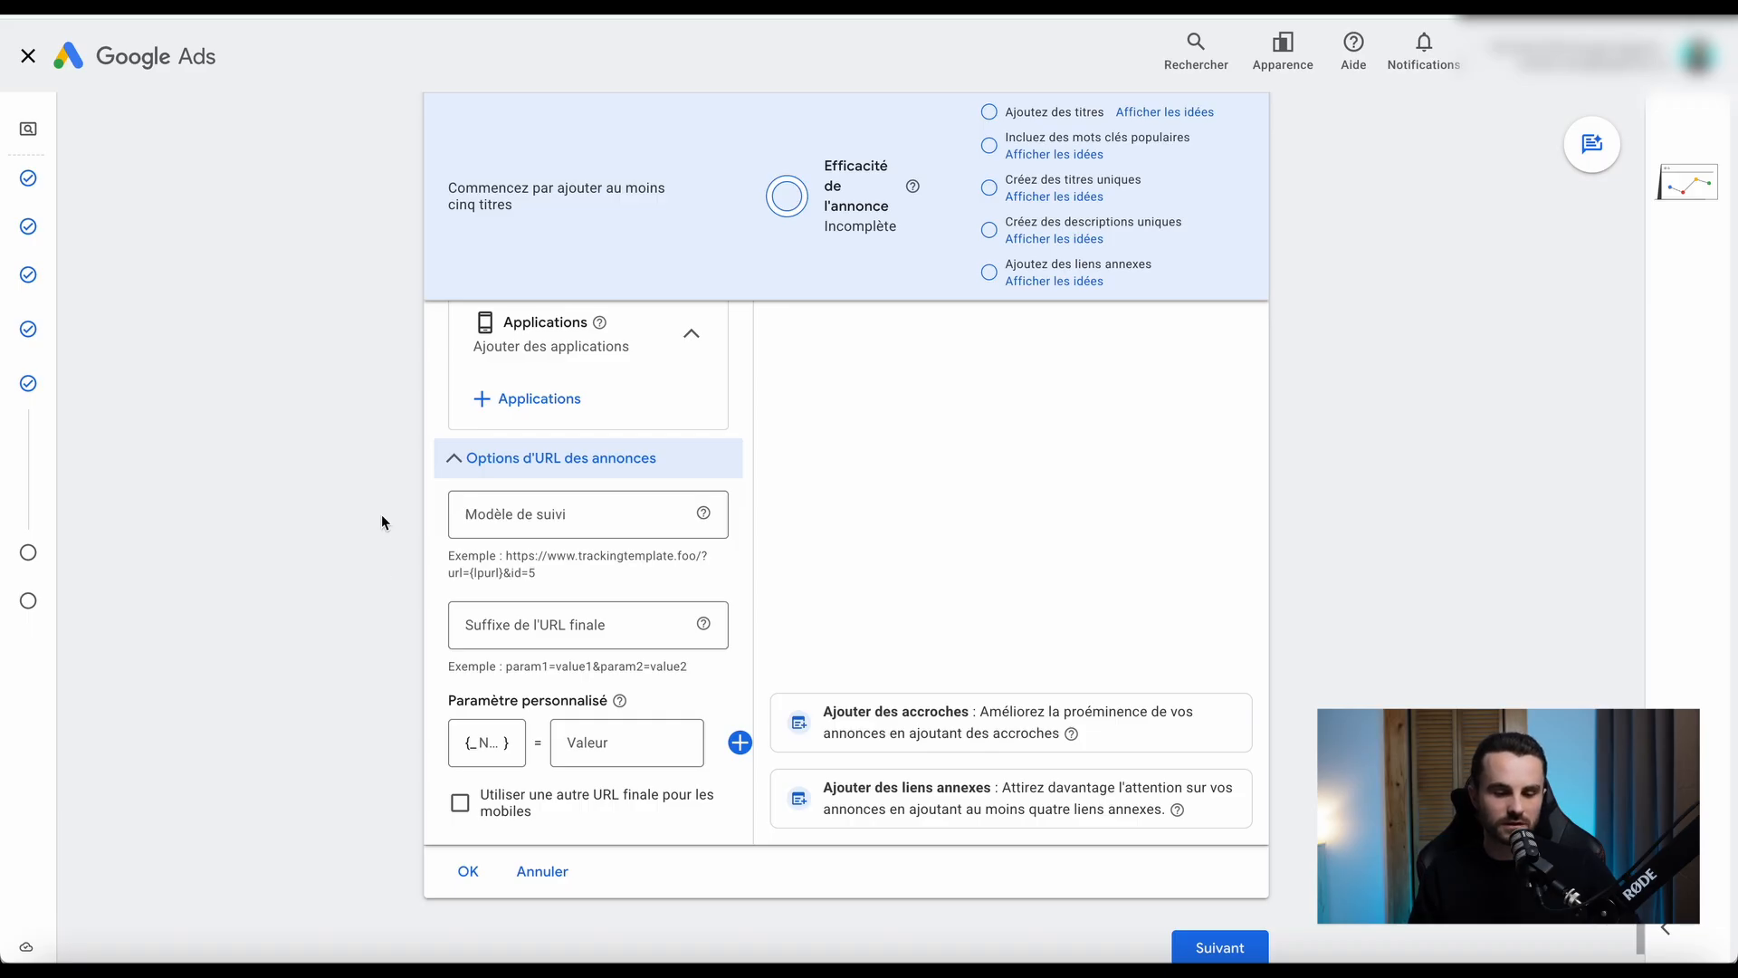
click(457, 460)
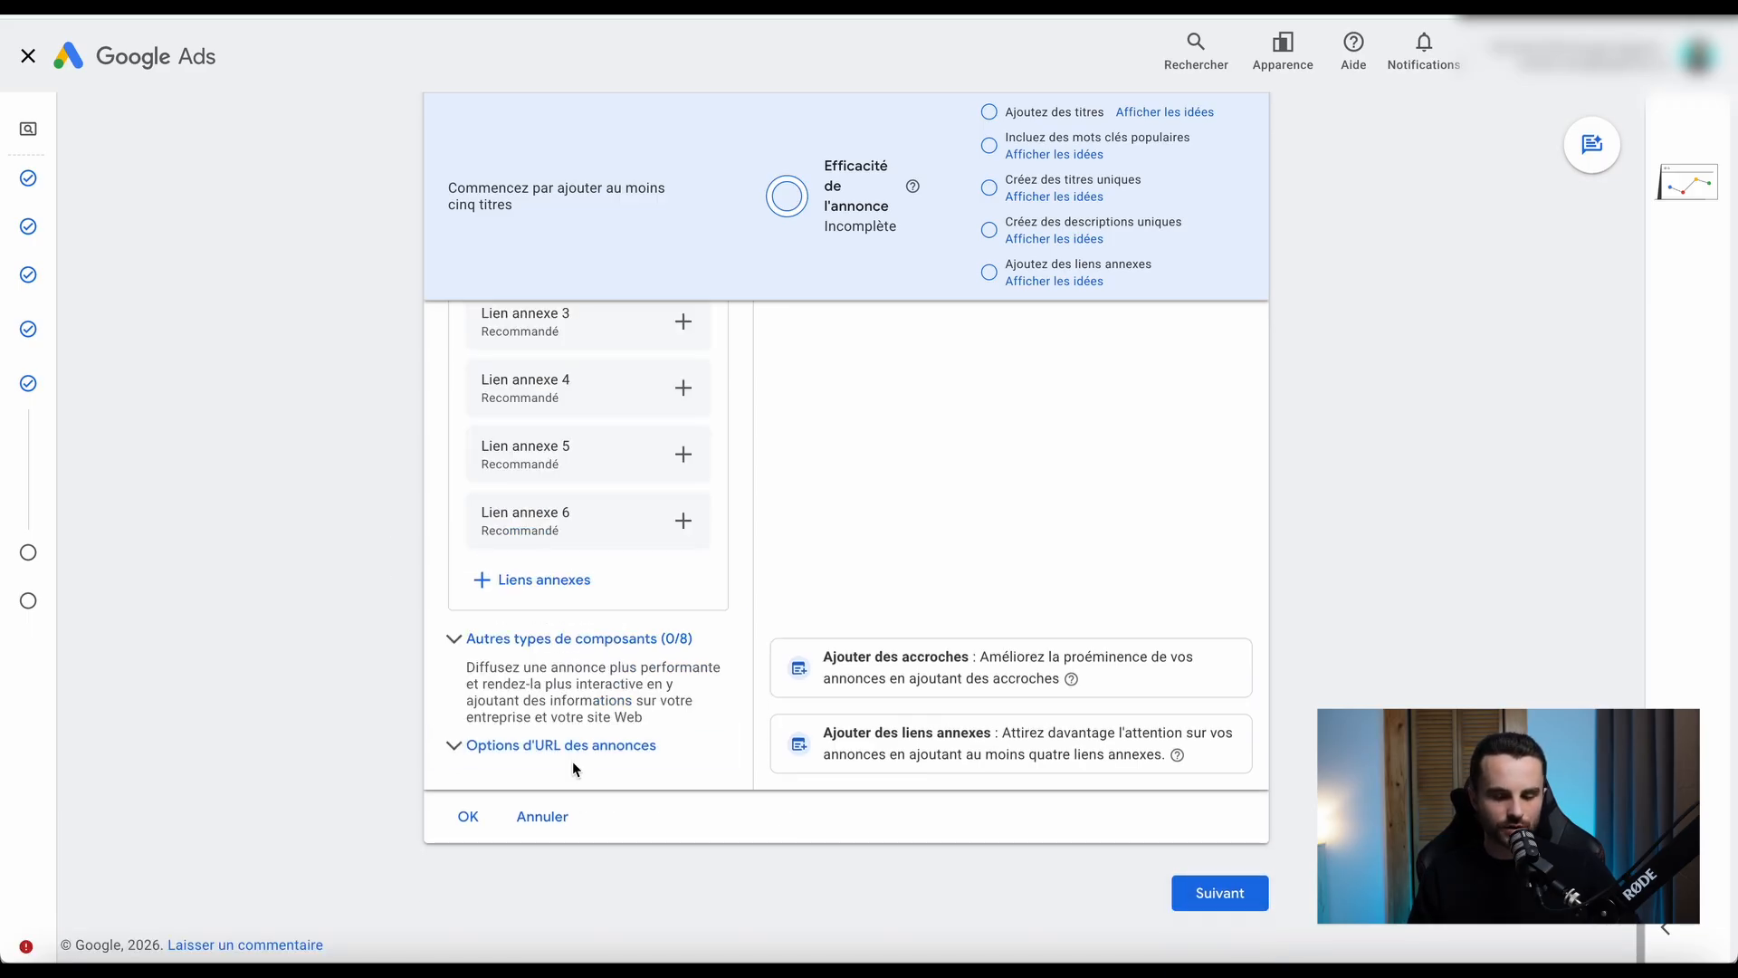